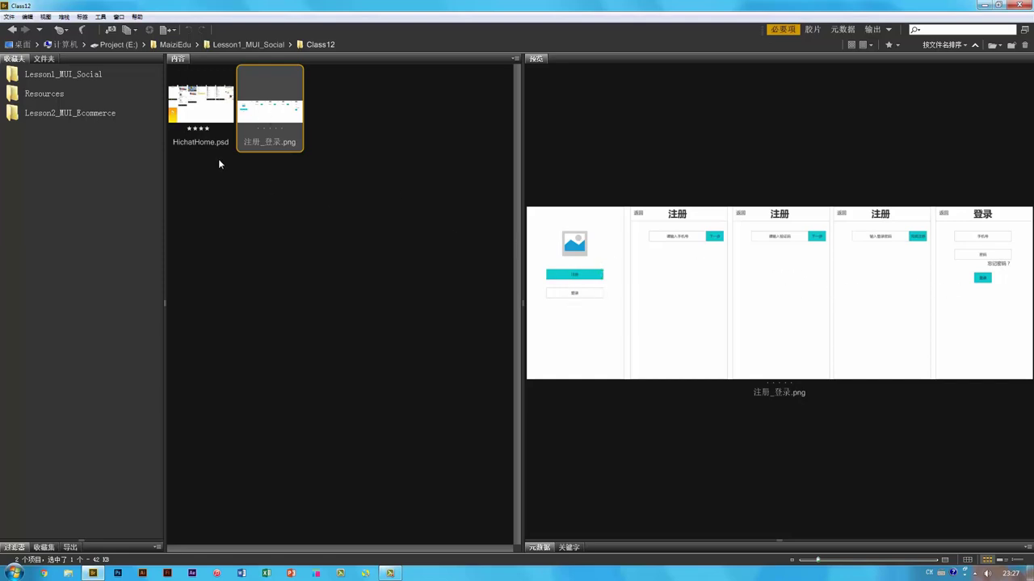
# - Open HichatHome.psd, create an independent smart-object copy of the Guide layer, and place it beside the original Guide screen
pyautogui.doubleClick(190, 107)
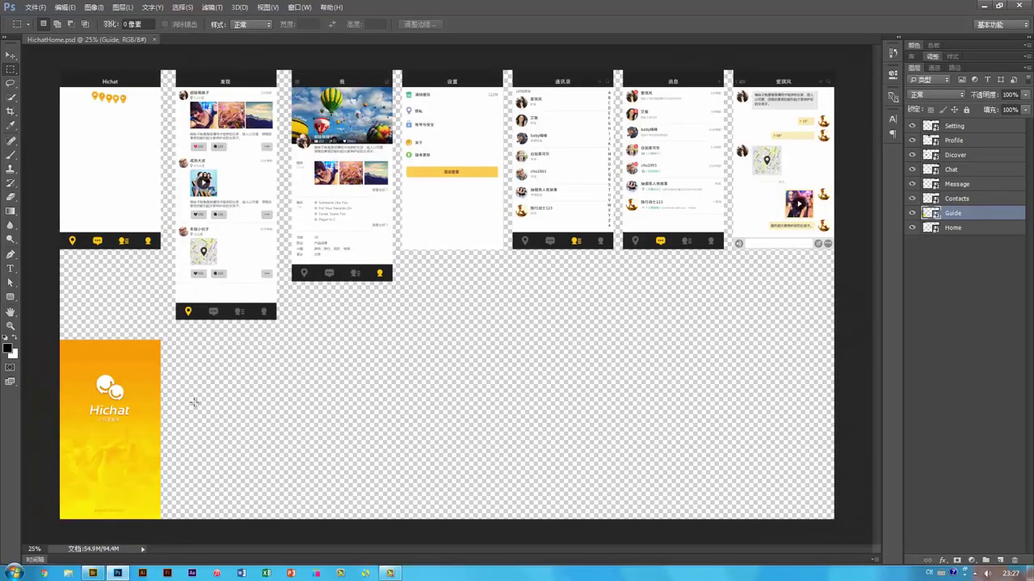
pyautogui.click(11, 54)
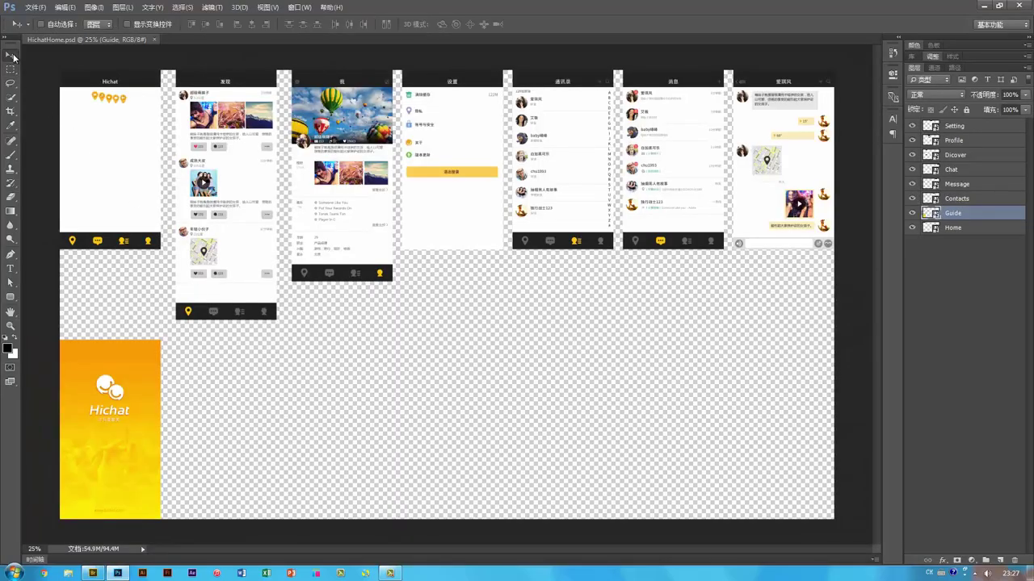
pyautogui.hotkey('ctrl', '+')
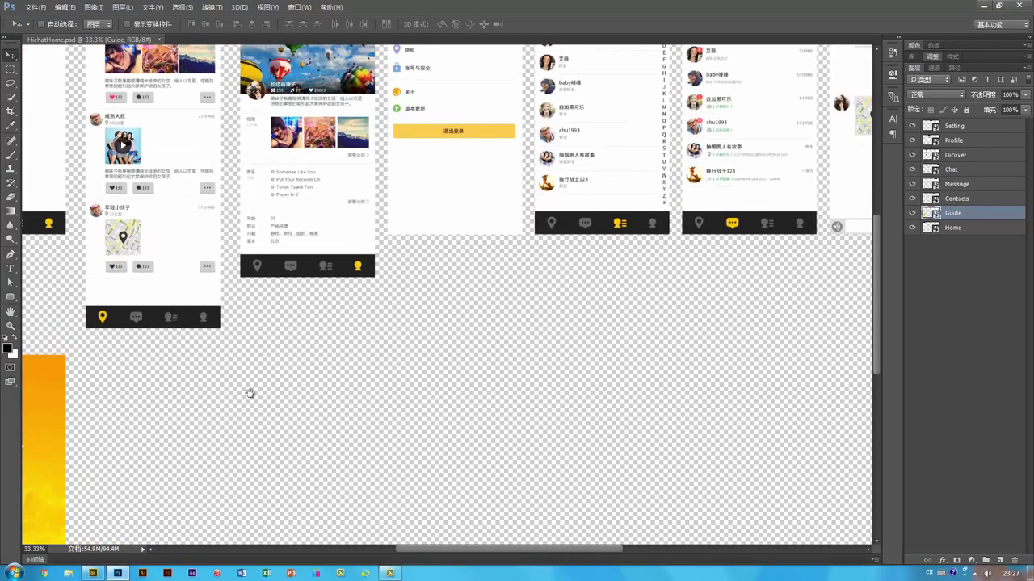
pyautogui.moveTo(224, 424); pyautogui.dragTo(440, 283)
pyautogui.moveTo(488, 335); pyautogui.dragTo(473, 357)
pyautogui.moveTo(396, 402); pyautogui.dragTo(446, 386)
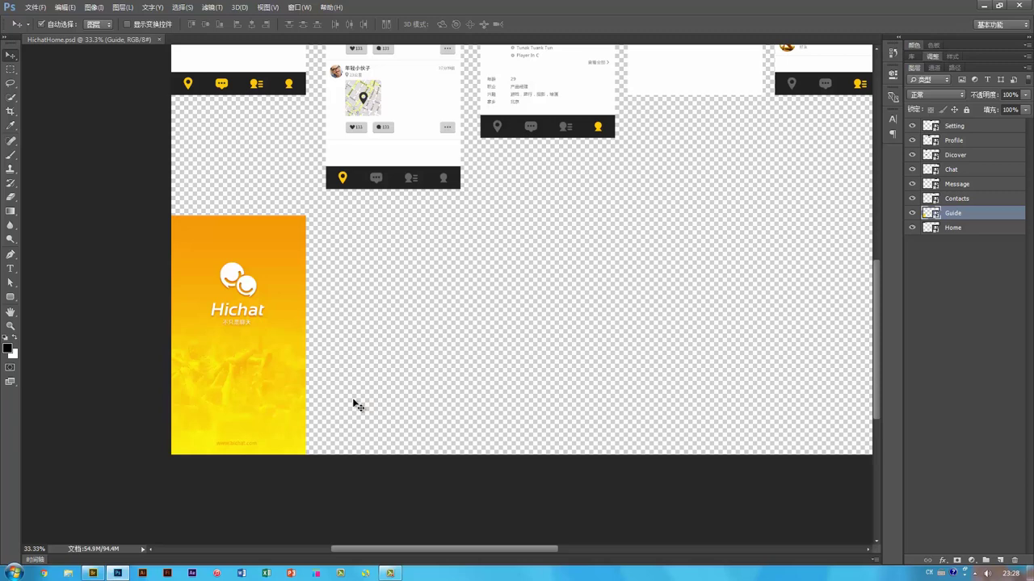
pyautogui.hotkey('ctrl', '+')
pyautogui.moveTo(360, 397); pyautogui.dragTo(413, 342)
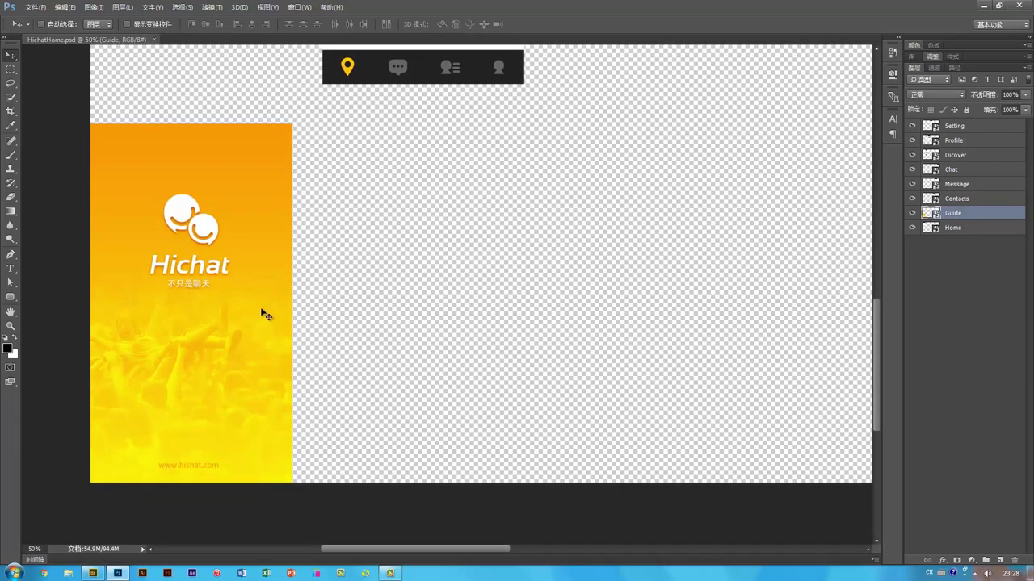
pyautogui.rightClick(971, 215)
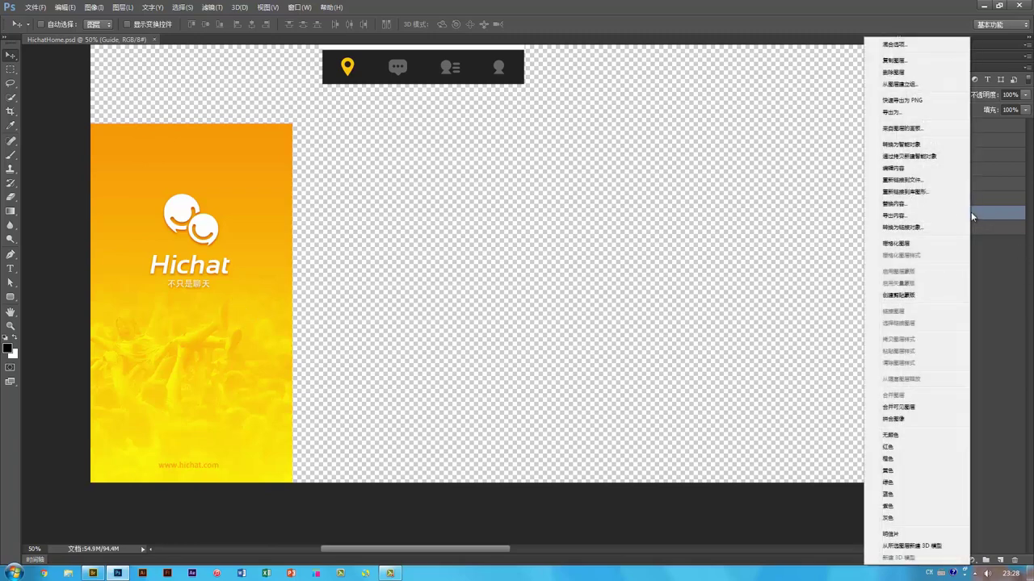
pyautogui.click(941, 158)
pyautogui.moveTo(305, 280); pyautogui.dragTo(478, 281)
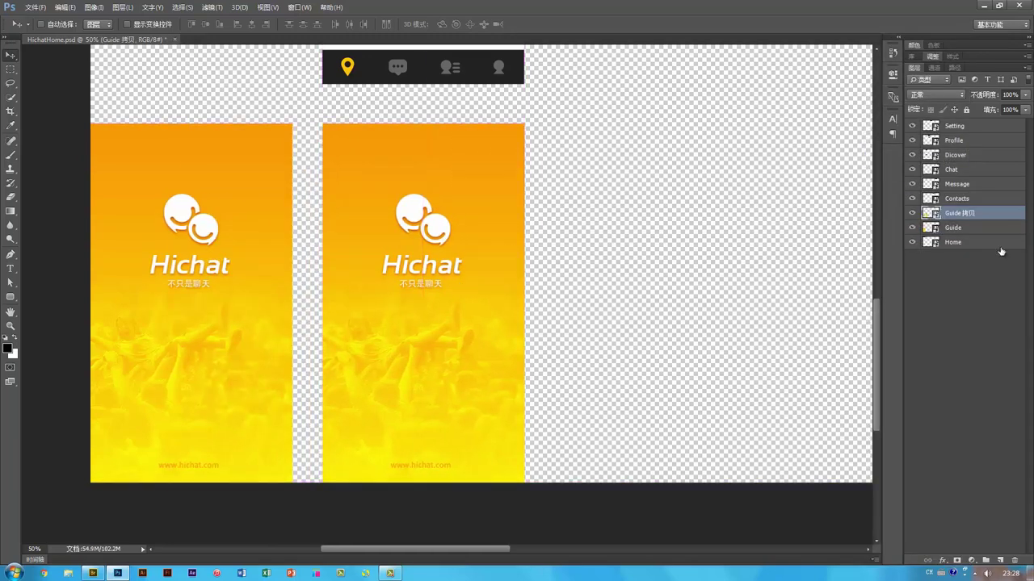
# - Rename the copied Guide layer as Login and open its smart-object contents for editing
pyautogui.doubleClick(964, 216)
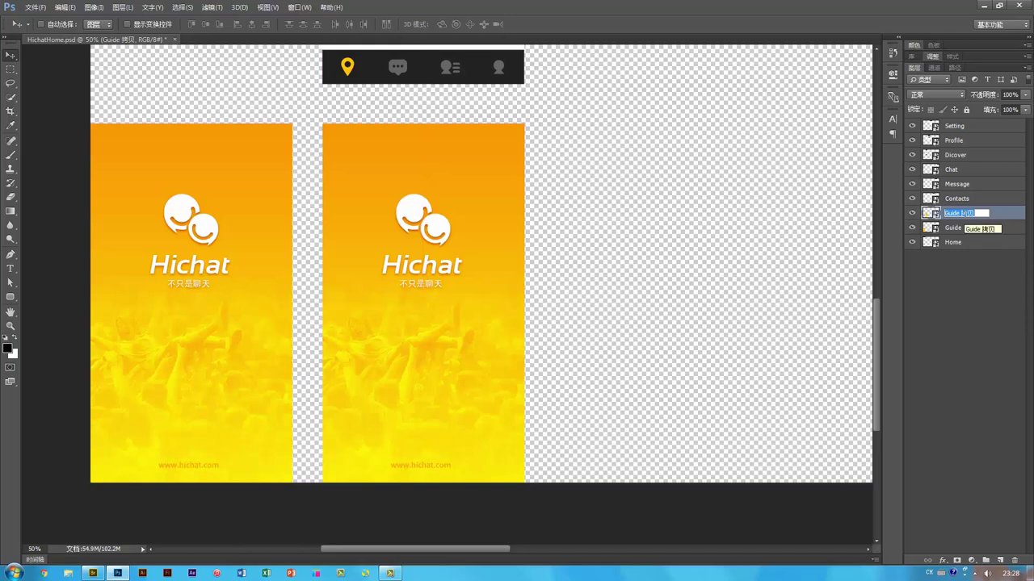
pyautogui.press('BackSpace')
pyautogui.write('Log')
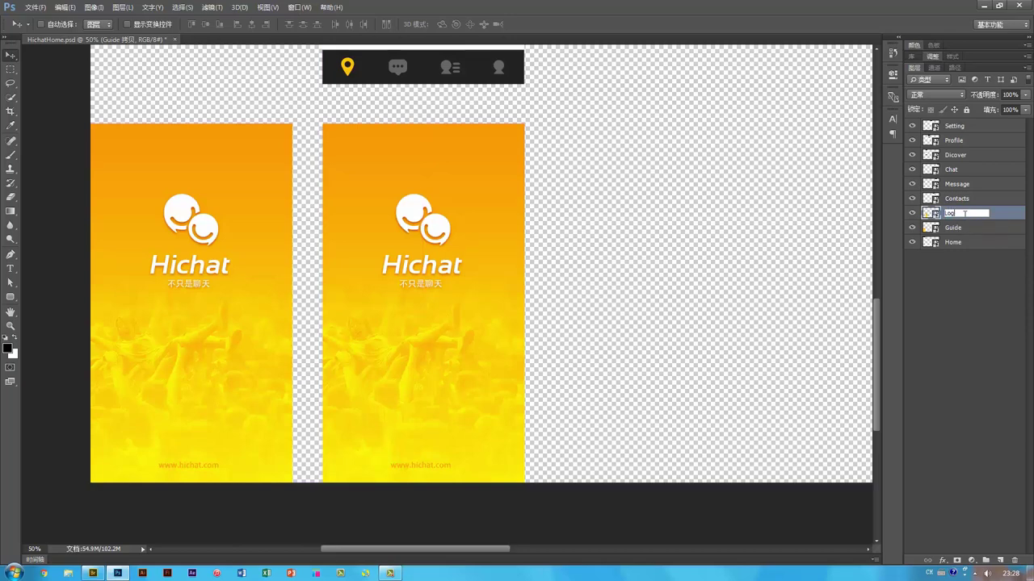
pyautogui.write('in')
pyautogui.press('Return')
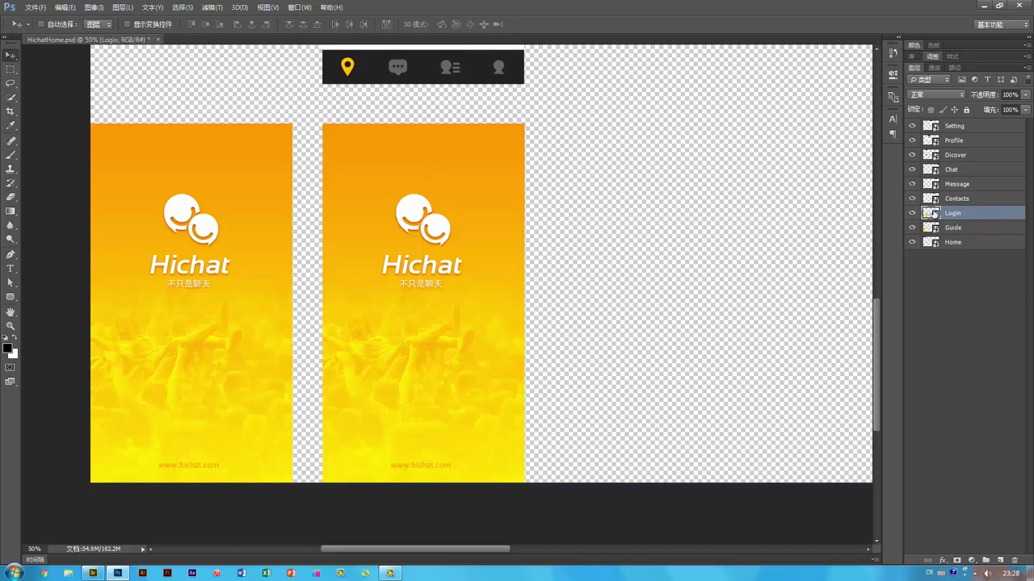
pyautogui.doubleClick(933, 212)
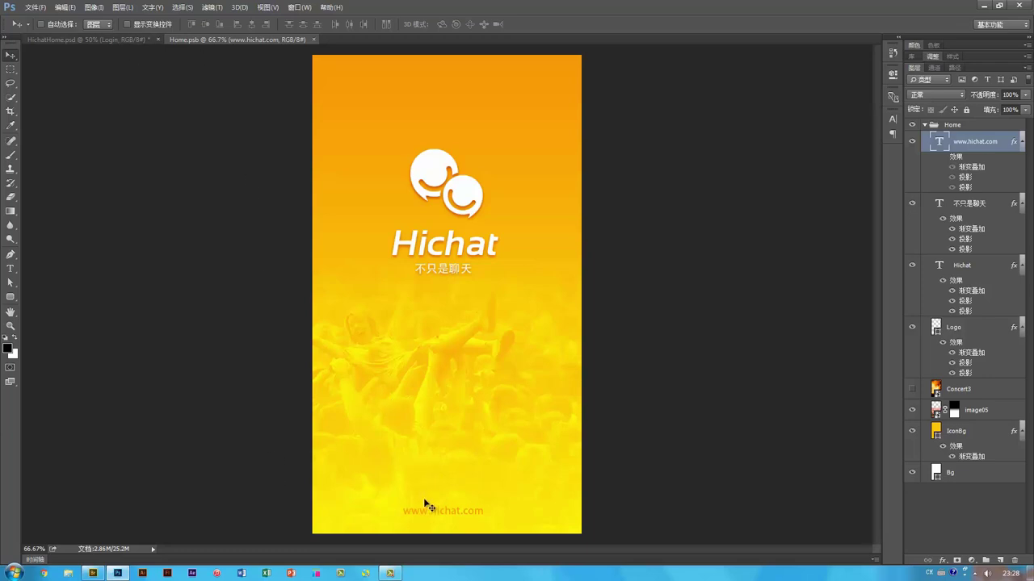
# - Switch to Bridge, examine an enlarged preview of the 注册_登录.png wireframe, and return to Photoshop
pyautogui.click(93, 574)
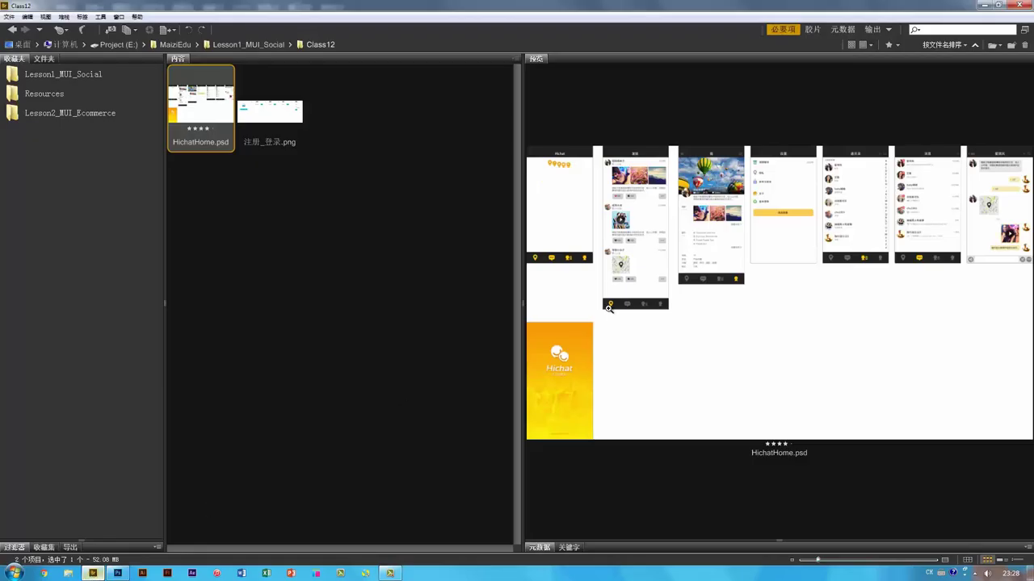
pyautogui.click(278, 135)
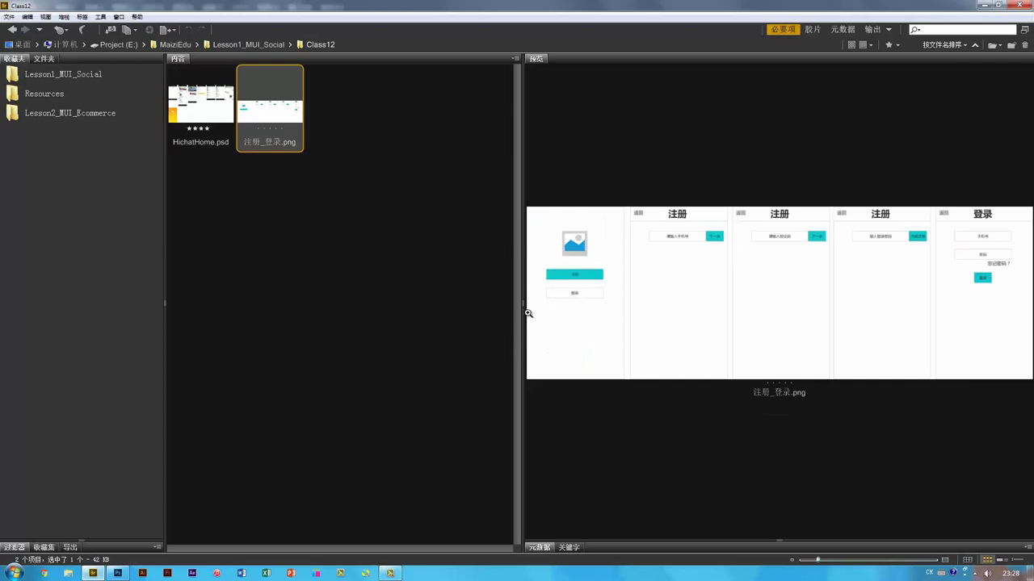
pyautogui.moveTo(524, 313); pyautogui.dragTo(239, 313)
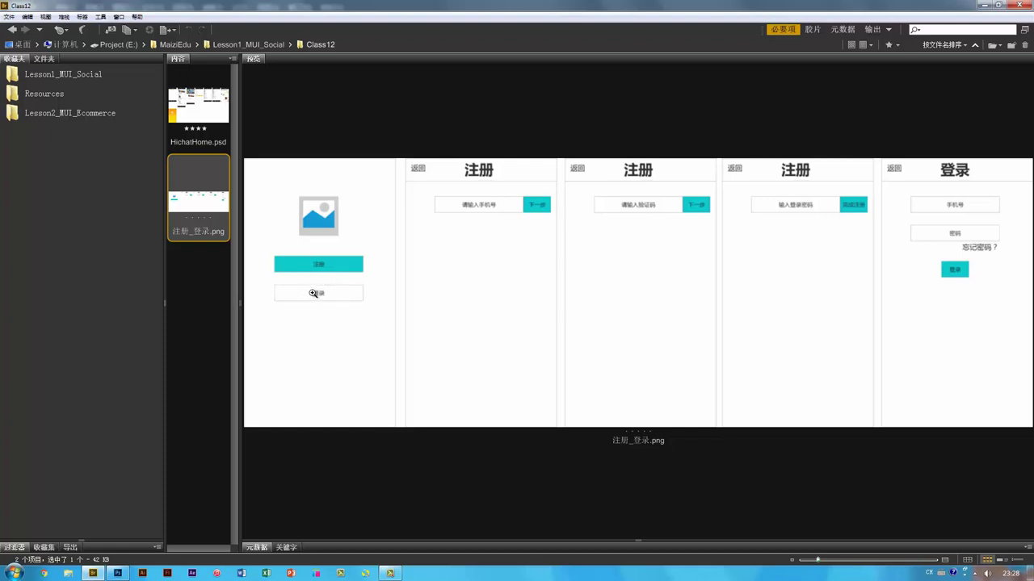
pyautogui.hotkey('alt', 'Tab')
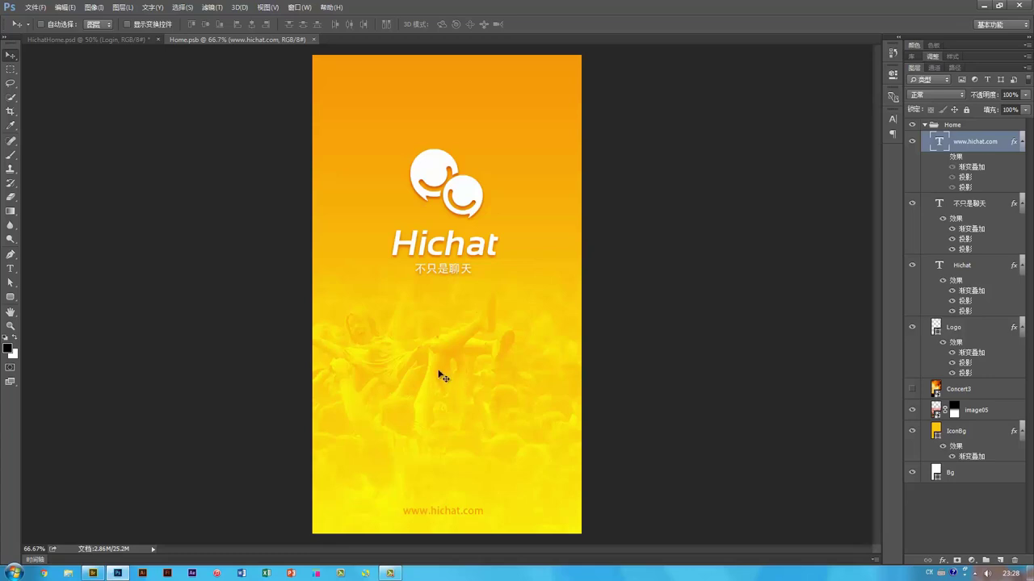
# - Create a rounded rectangle button about 513 × 87 px with 10 px corners below the tagline, filled with white (ffffff)
pyautogui.click(11, 298)
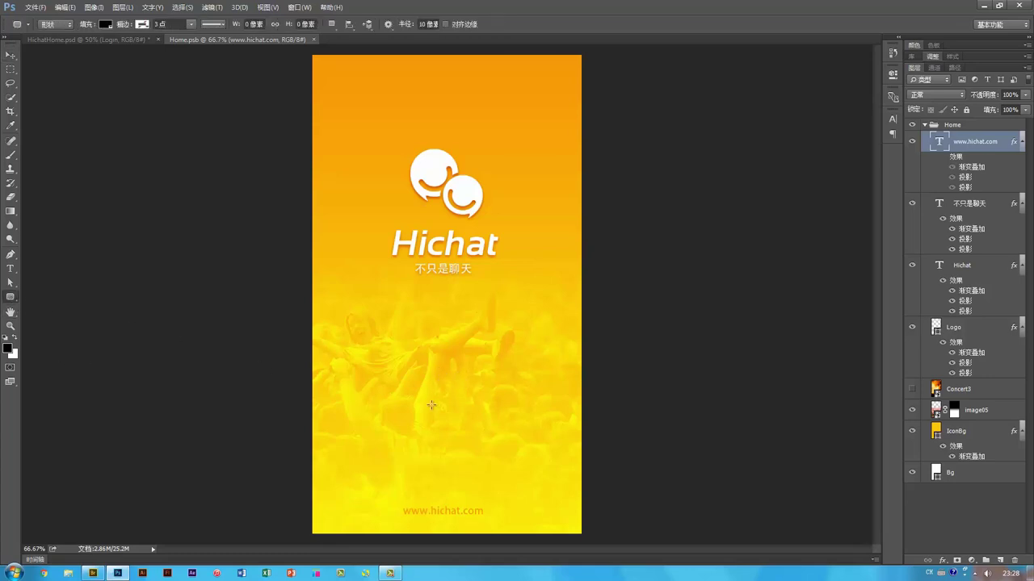
pyautogui.moveTo(353, 373); pyautogui.dragTo(492, 414)
pyautogui.press('v')
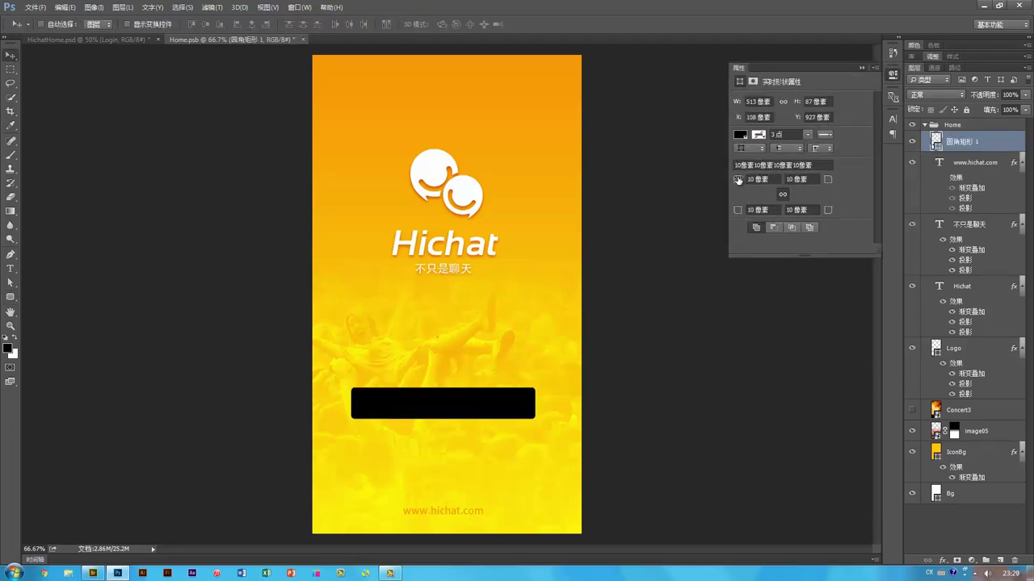
pyautogui.doubleClick(937, 143)
pyautogui.write('ffffff')
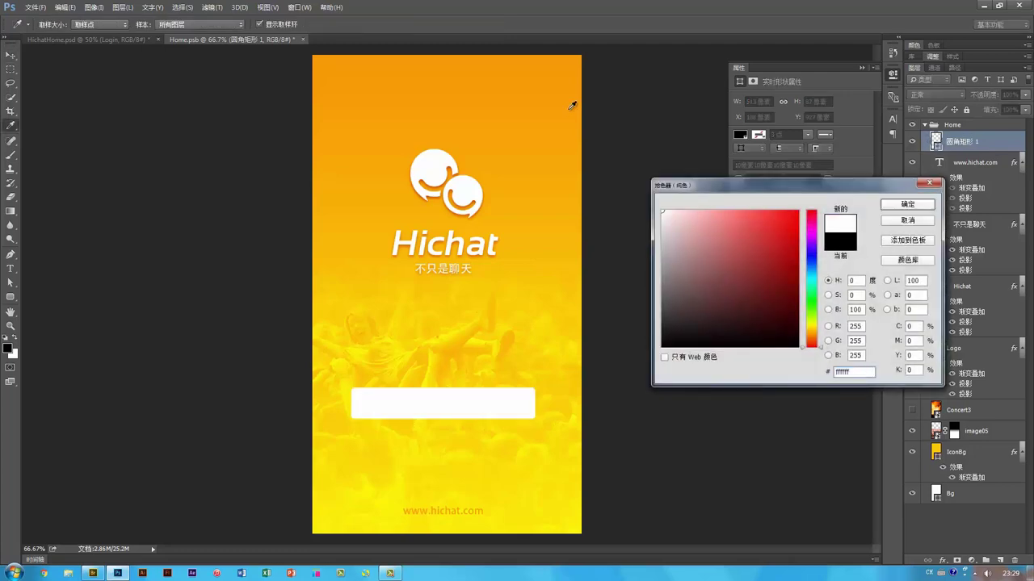
pyautogui.press('Return')
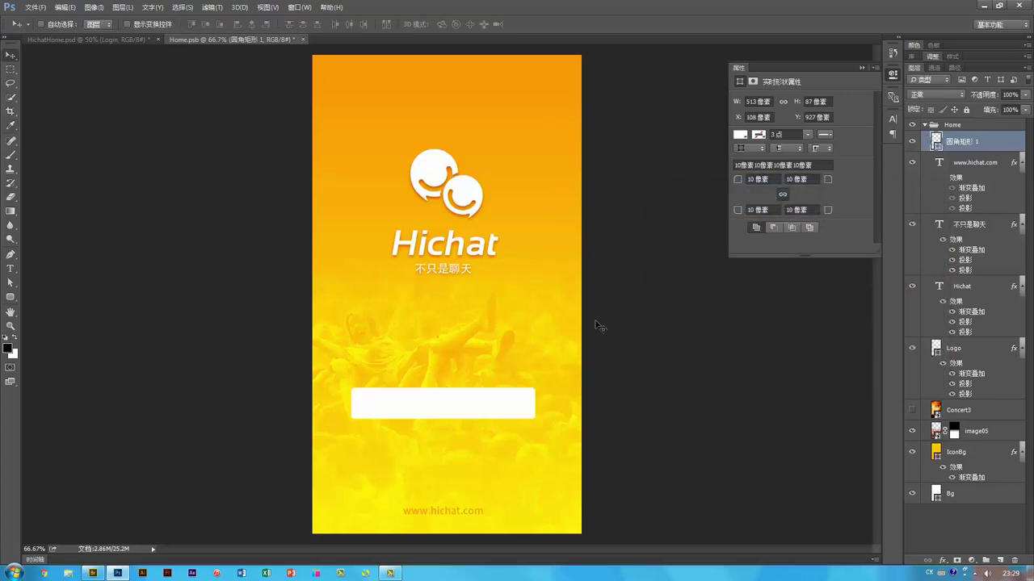
# - Add the orange text label 注册, move it onto the white button, and scale it up
pyautogui.press('t')
pyautogui.click(421, 373)
pyautogui.press('ctrl')
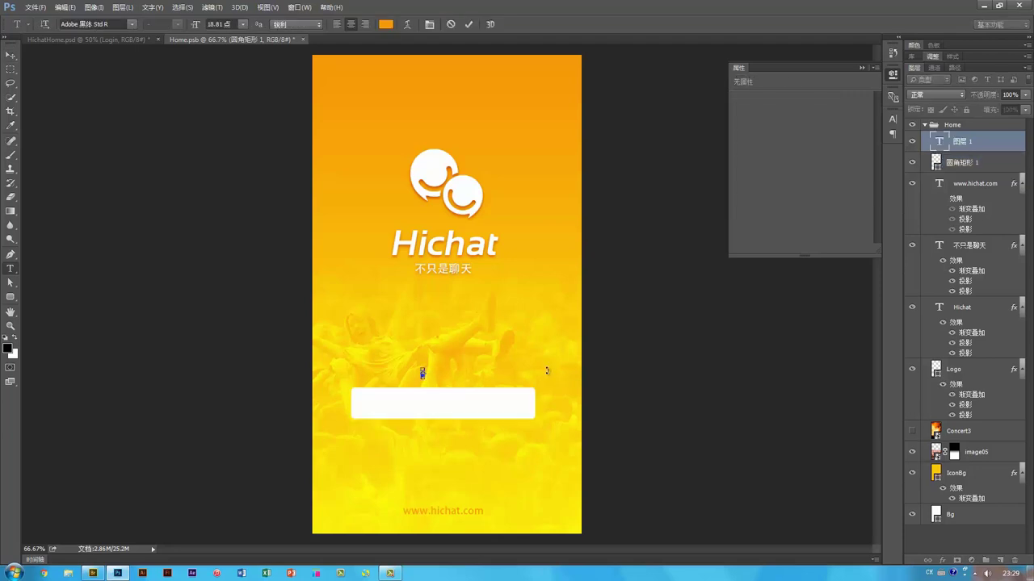
pyautogui.write('注册')
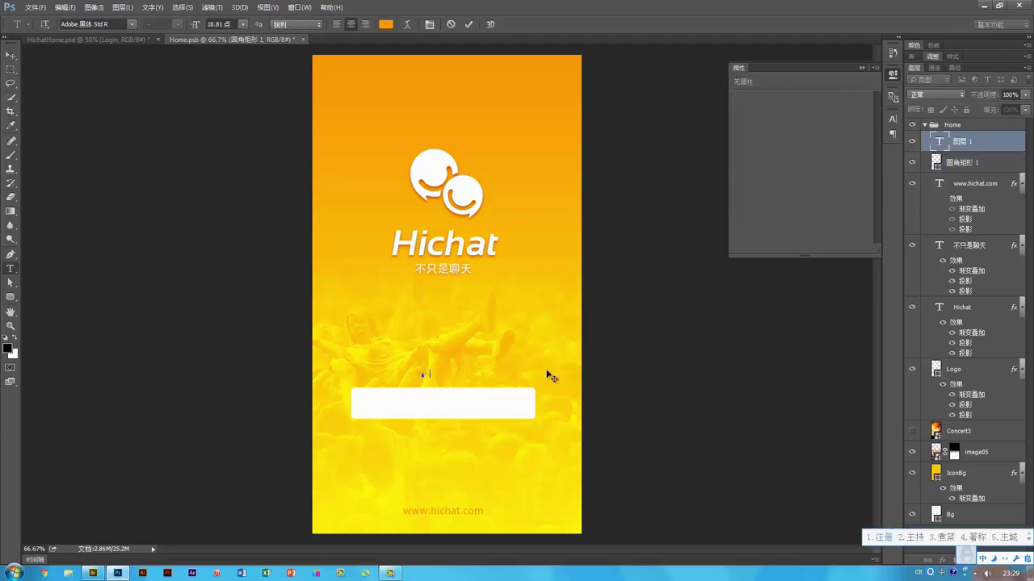
pyautogui.hotkey('ctrl', 'Return')
pyautogui.moveTo(504, 410); pyautogui.dragTo(468, 404)
pyautogui.hotkey('ctrl', 't')
pyautogui.press('Return')
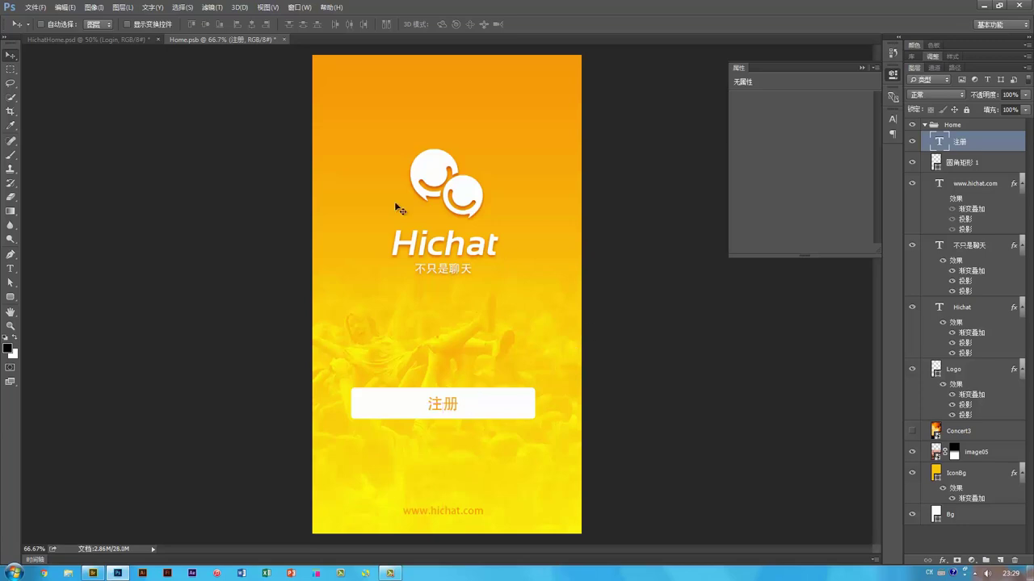
# - Set the 注册 label's font size to 36 pt and centre the label within the white button
pyautogui.press('t')
pyautogui.doubleClick(220, 25)
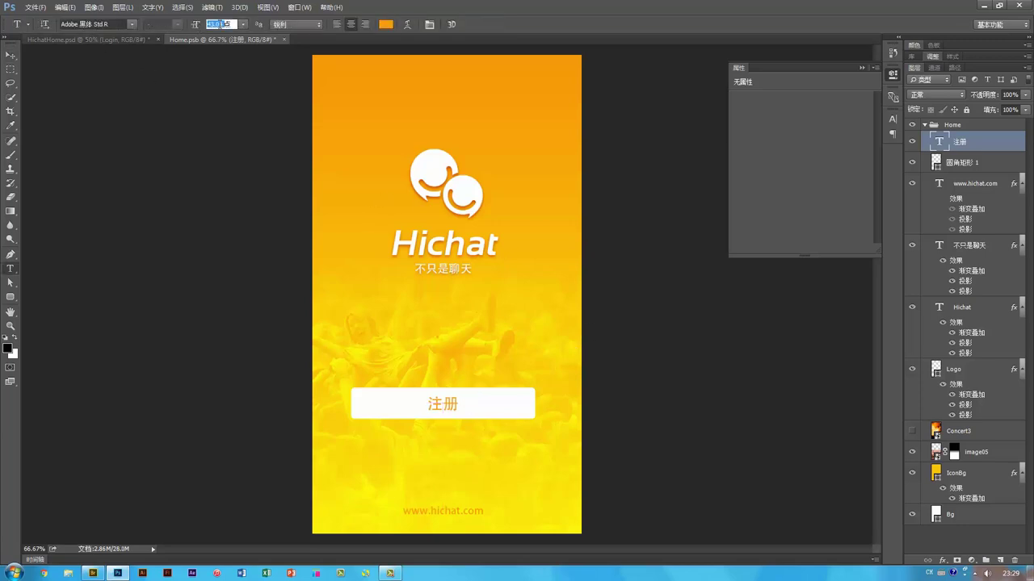
pyautogui.write('36')
pyautogui.press('Return')
pyautogui.press('v')
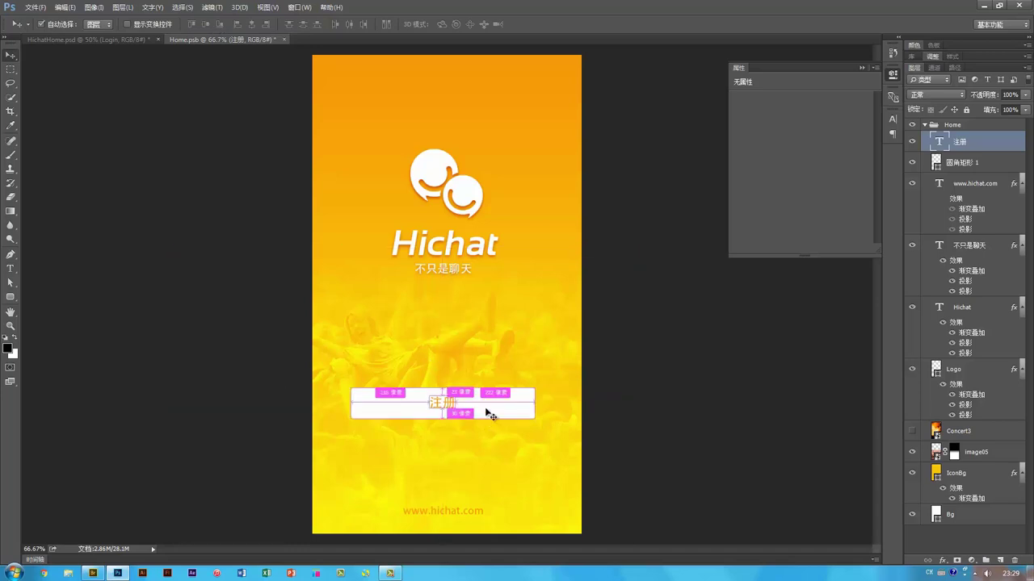
pyautogui.moveTo(488, 406); pyautogui.dragTo(490, 406)
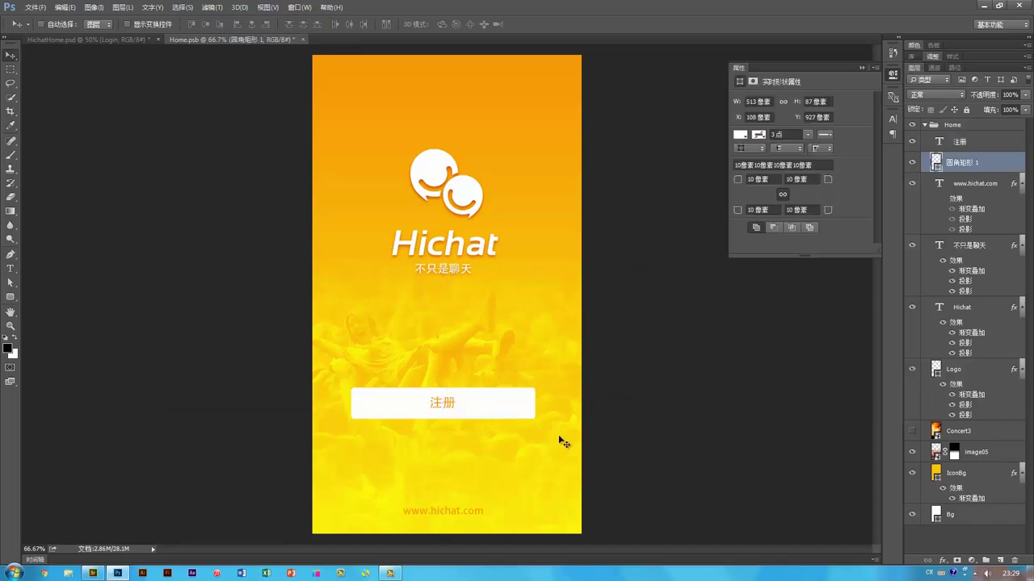
# - Change the 注册 label's text colour to a slightly deeper, fully saturated orange
pyautogui.hotkey('ctrl', '1')
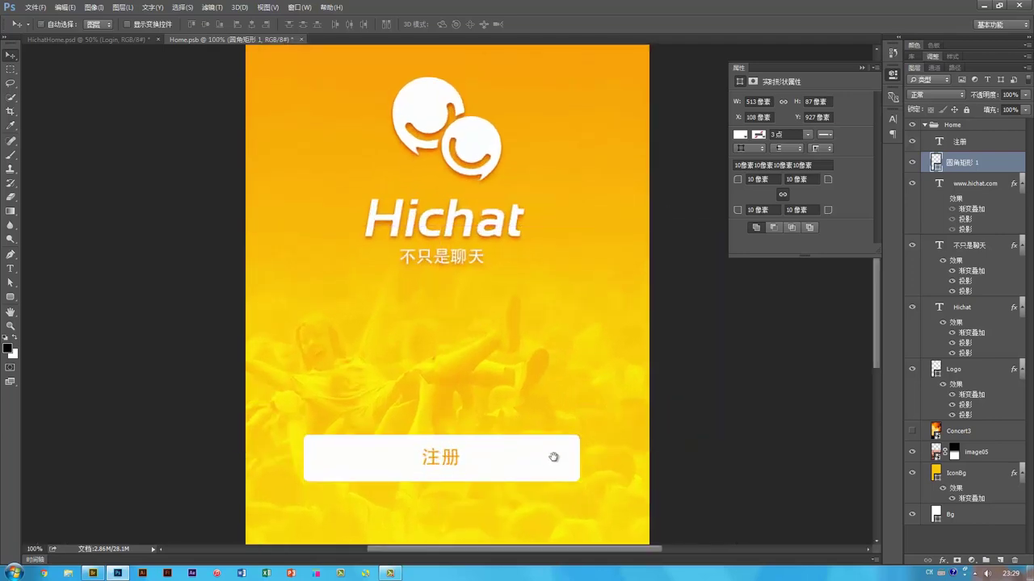
pyautogui.moveTo(552, 449); pyautogui.dragTo(555, 345)
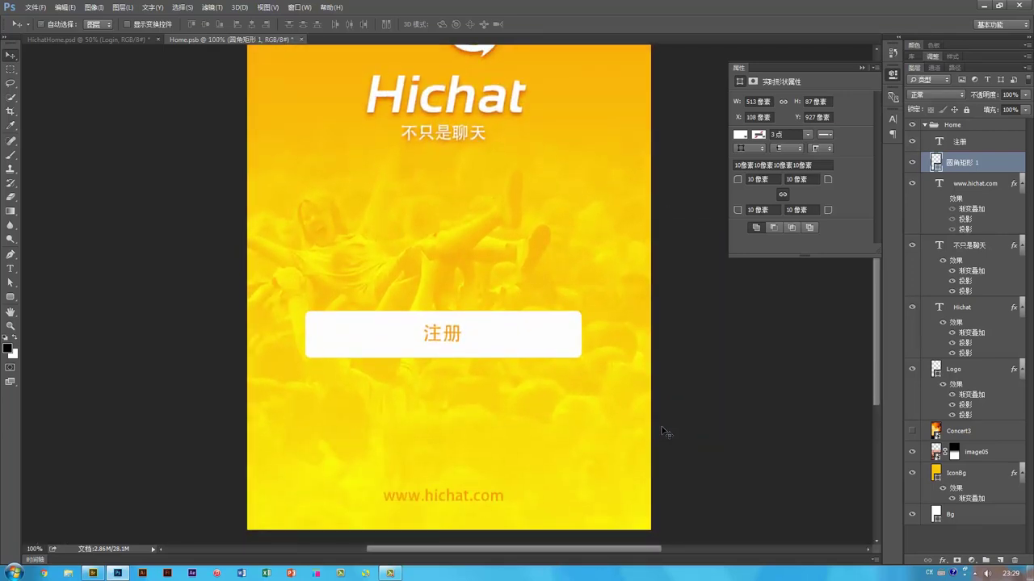
pyautogui.keyDown('ctrl'); pyautogui.click(720, 383); pyautogui.keyUp('ctrl')
pyautogui.moveTo(535, 320); pyautogui.dragTo(536, 355)
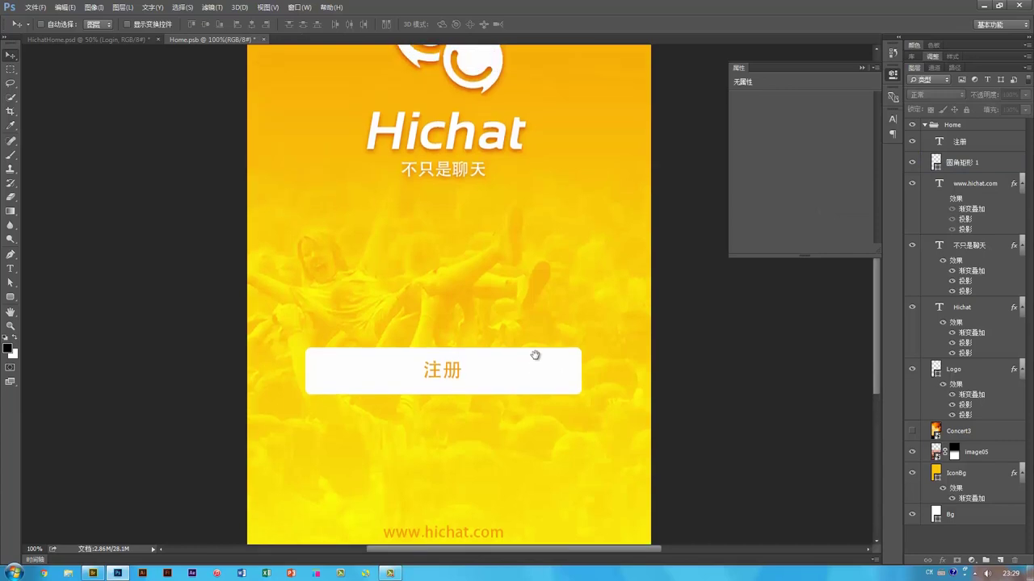
pyautogui.moveTo(533, 311); pyautogui.dragTo(526, 288)
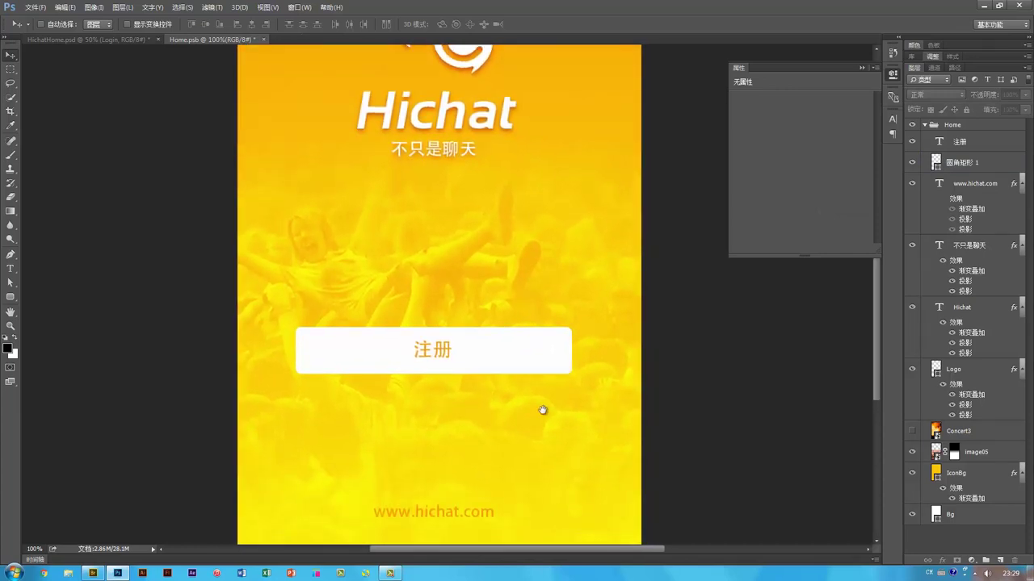
pyautogui.moveTo(541, 446); pyautogui.dragTo(540, 411)
pyautogui.moveTo(553, 353); pyautogui.dragTo(552, 369)
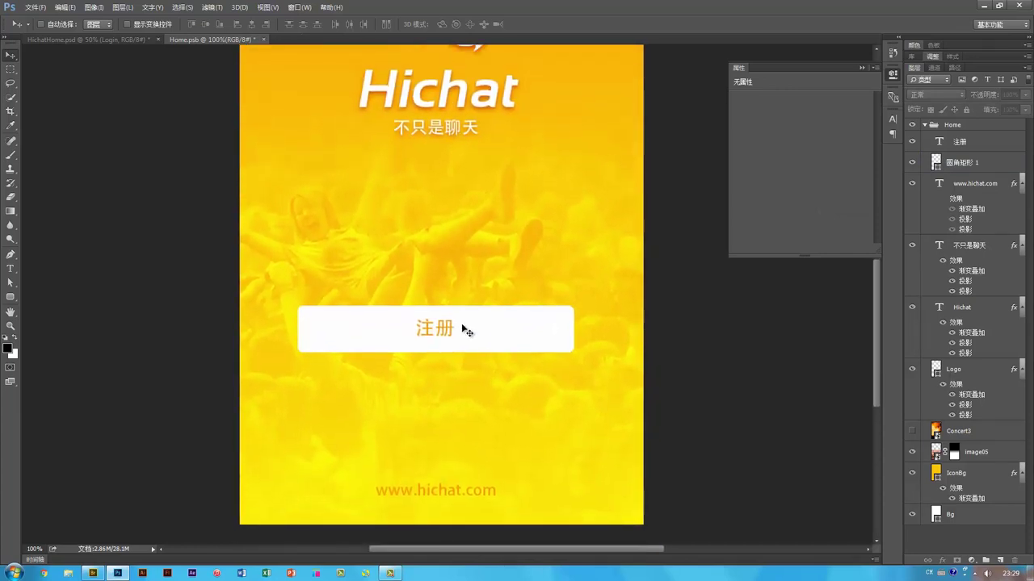
pyautogui.keyDown('ctrl'); pyautogui.click(435, 329); pyautogui.keyUp('ctrl')
pyautogui.press('t')
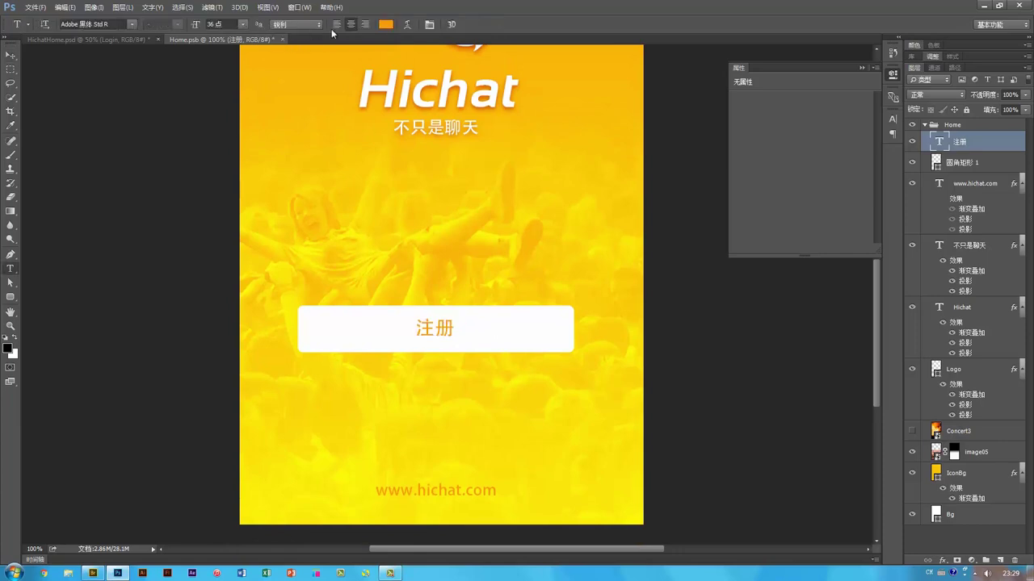
pyautogui.click(386, 25)
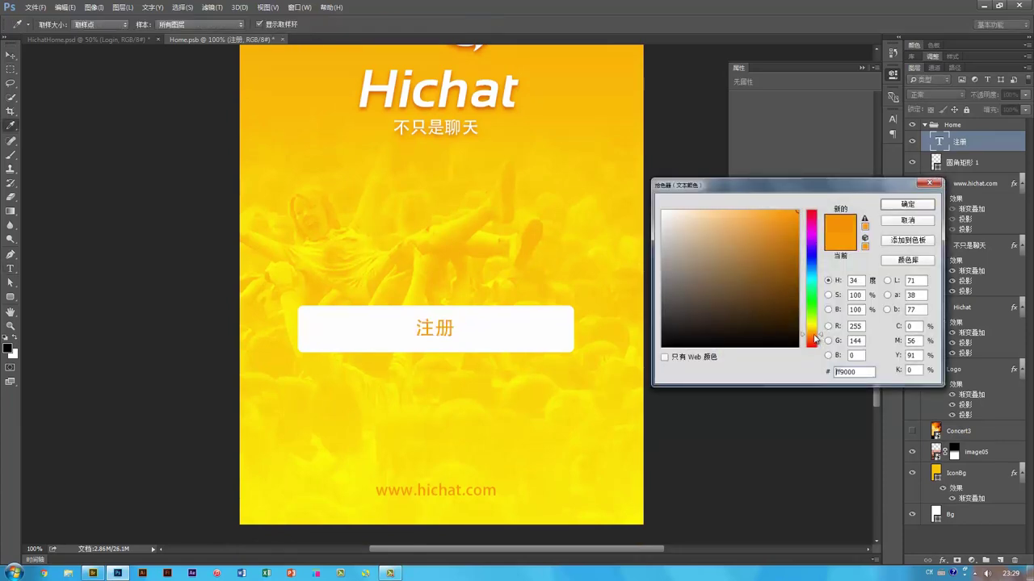
pyautogui.click(798, 212)
pyautogui.click(911, 208)
pyautogui.press('v')
# - Increase the 注册 label's font size to 40 pt
pyautogui.press('t')
pyautogui.moveTo(207, 25); pyautogui.dragTo(216, 24)
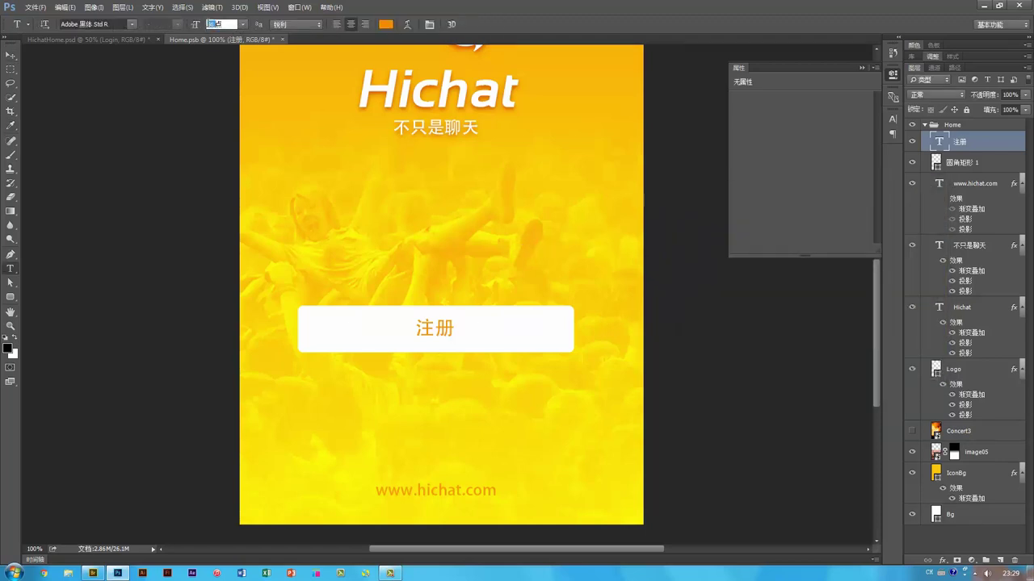
pyautogui.press('Return')
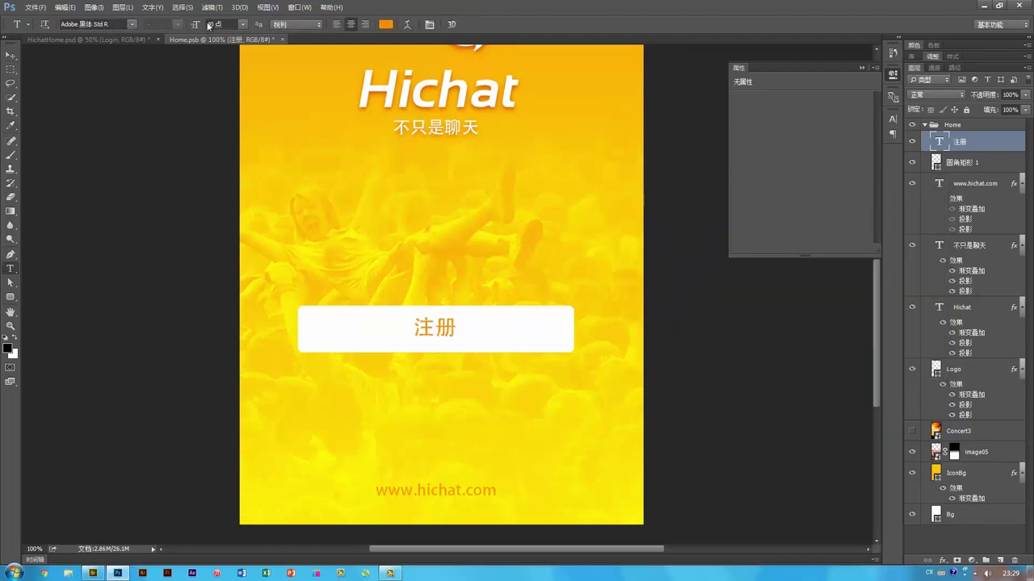
pyautogui.press('v')
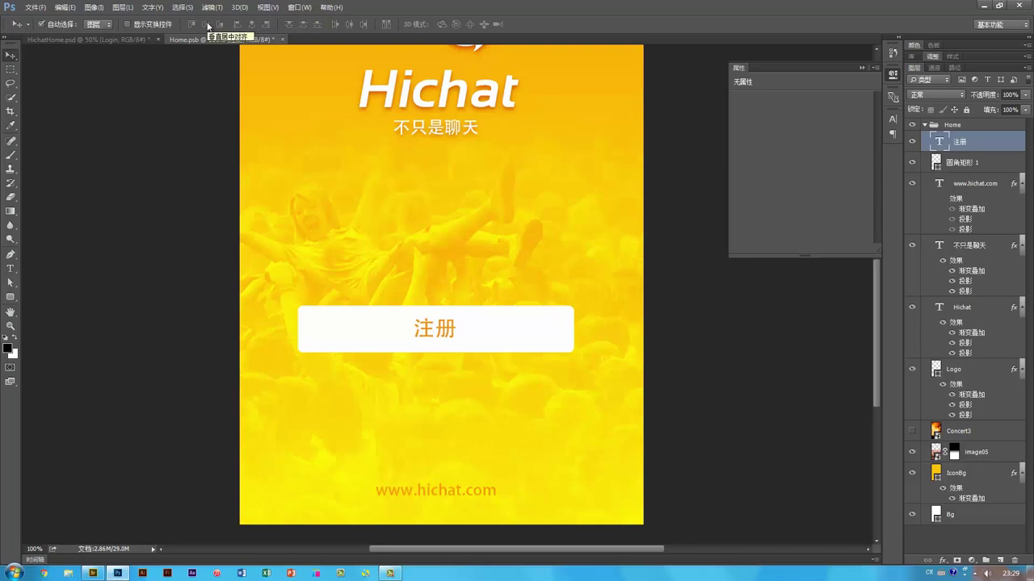
# - Duplicate the white 注册 button together with its label directly below the original
pyautogui.hotkey('ctrl', '-')
pyautogui.keyDown('shift'); pyautogui.click(495, 401); pyautogui.keyUp('shift')
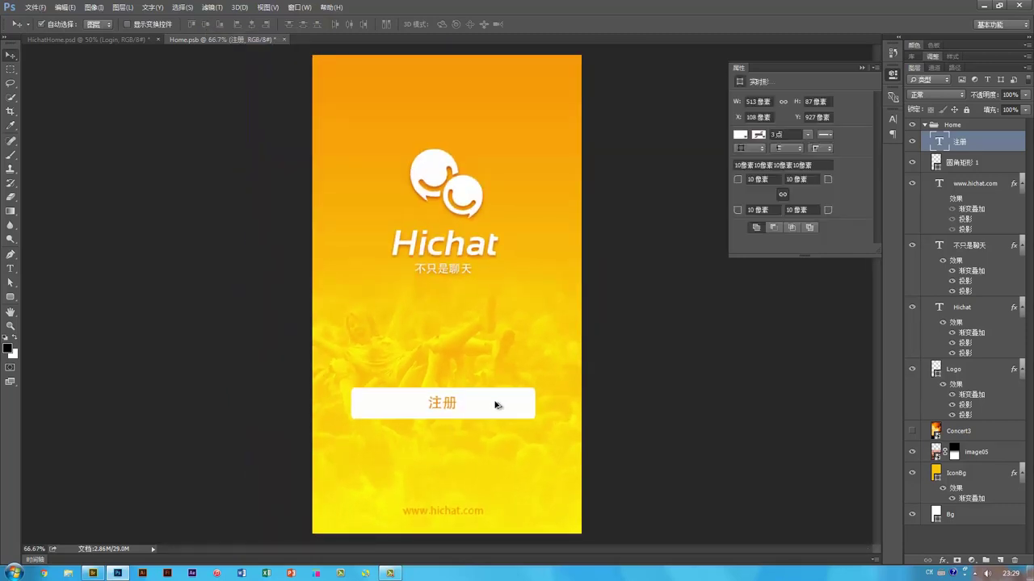
pyautogui.moveTo(501, 408); pyautogui.dragTo(507, 451)
# - Change the duplicated button's label text to 登录
pyautogui.press('t')
pyautogui.doubleClick(449, 443)
pyautogui.write('denglu')
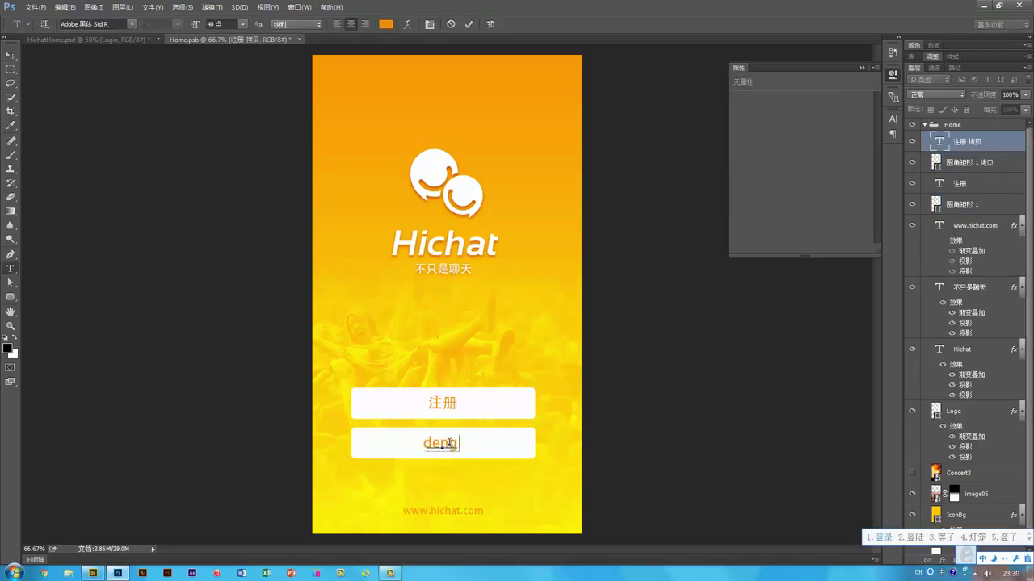
pyautogui.press('space')
pyautogui.hotkey('ctrl', 'Return')
pyautogui.press('v')
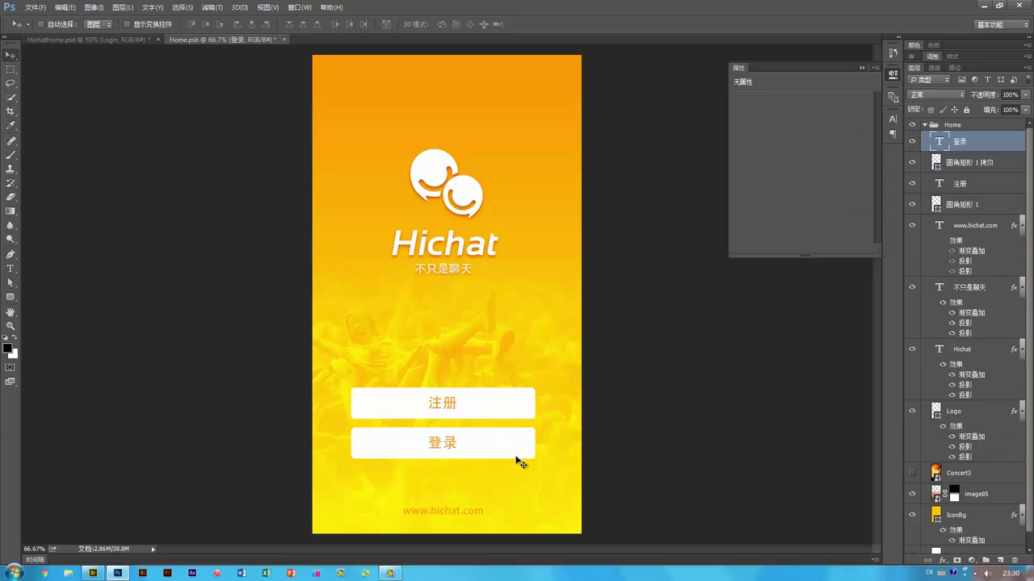
# - Set the 登录 label's text colour to light grey #aaa
pyautogui.press('t')
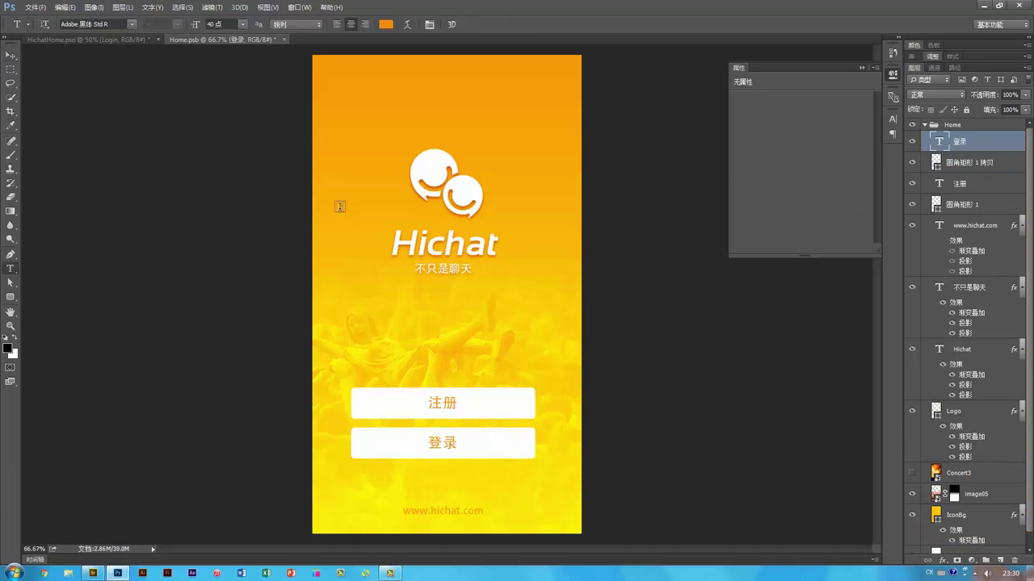
pyautogui.click(385, 24)
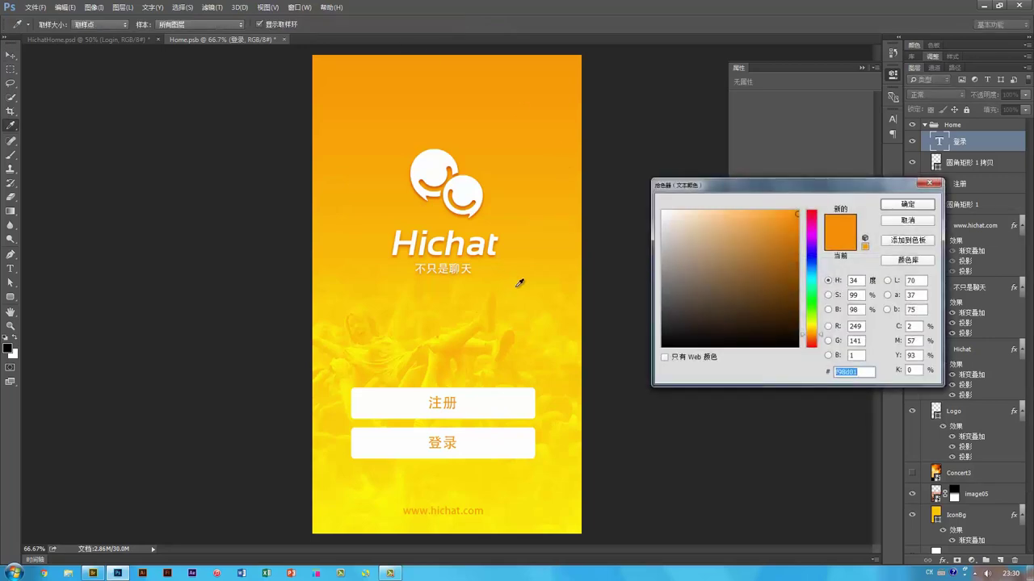
pyautogui.click(574, 423)
pyautogui.write('a0a0a0')
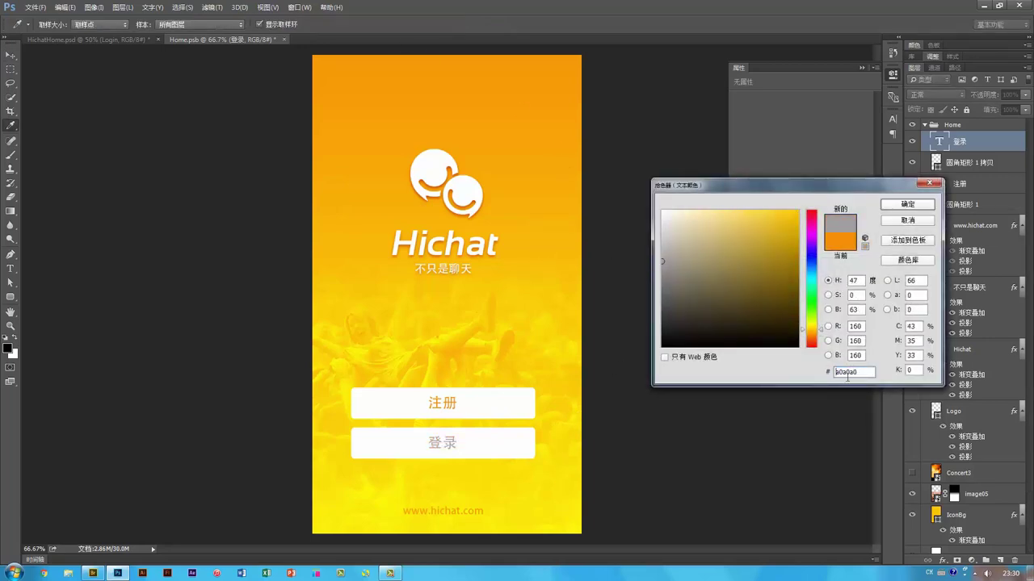
pyautogui.doubleClick(847, 373)
pyautogui.write('aaa')
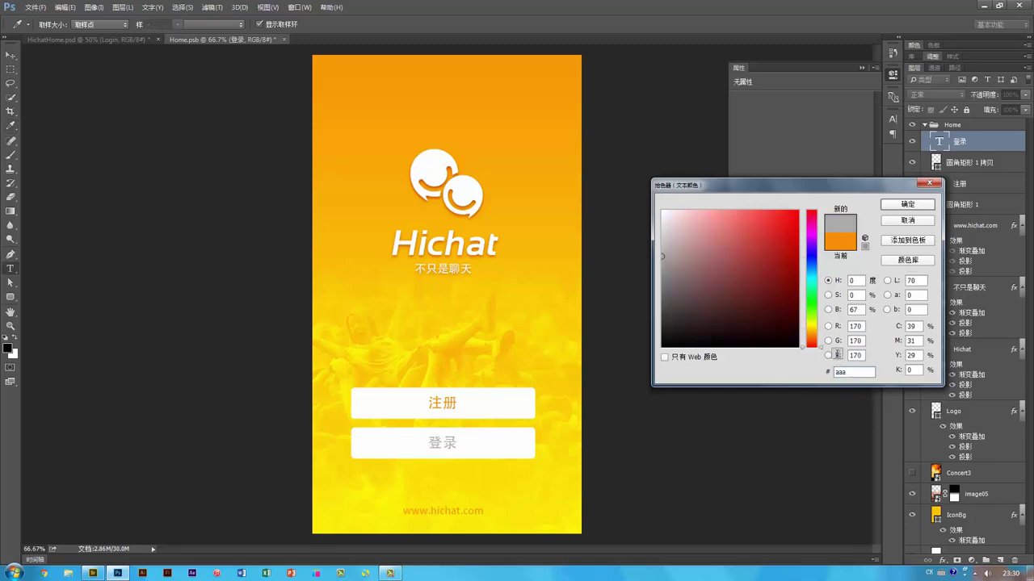
pyautogui.press('Return')
pyautogui.press('v')
# - Try several opacities on the 登录 button's rectangle and settle on 70%
pyautogui.click(507, 435)
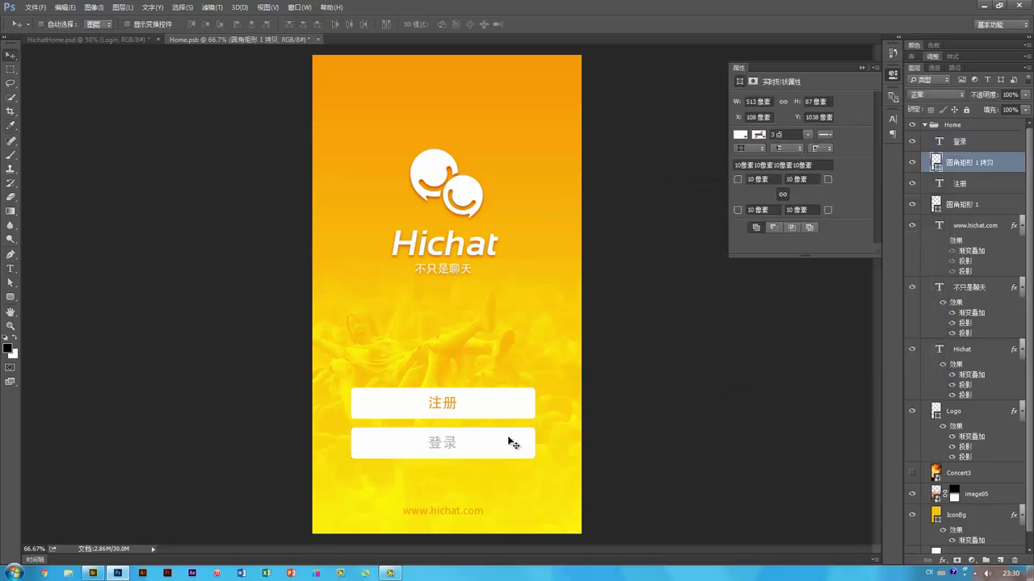
pyautogui.press('5')
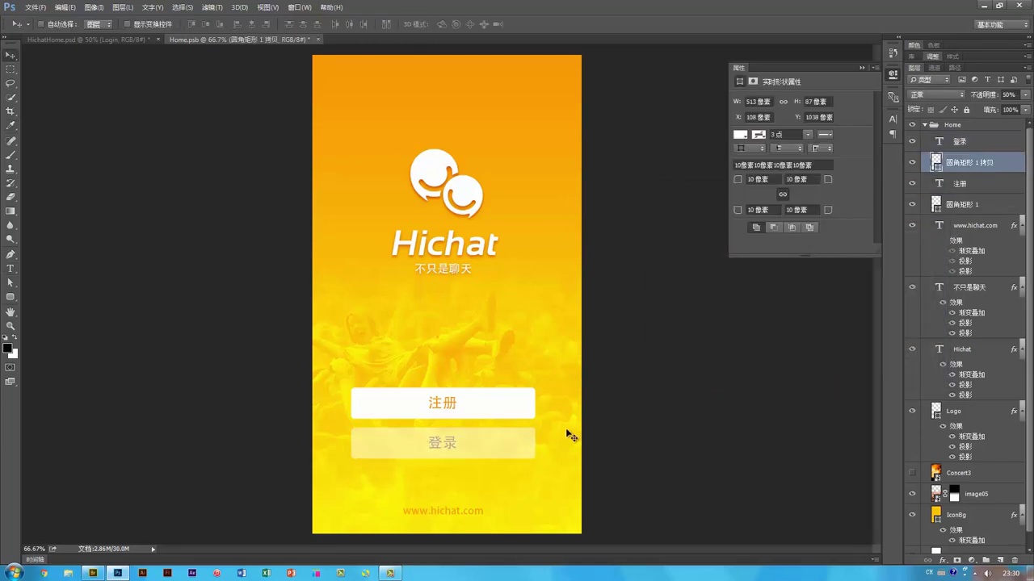
pyautogui.press('8')
pyautogui.press('7')
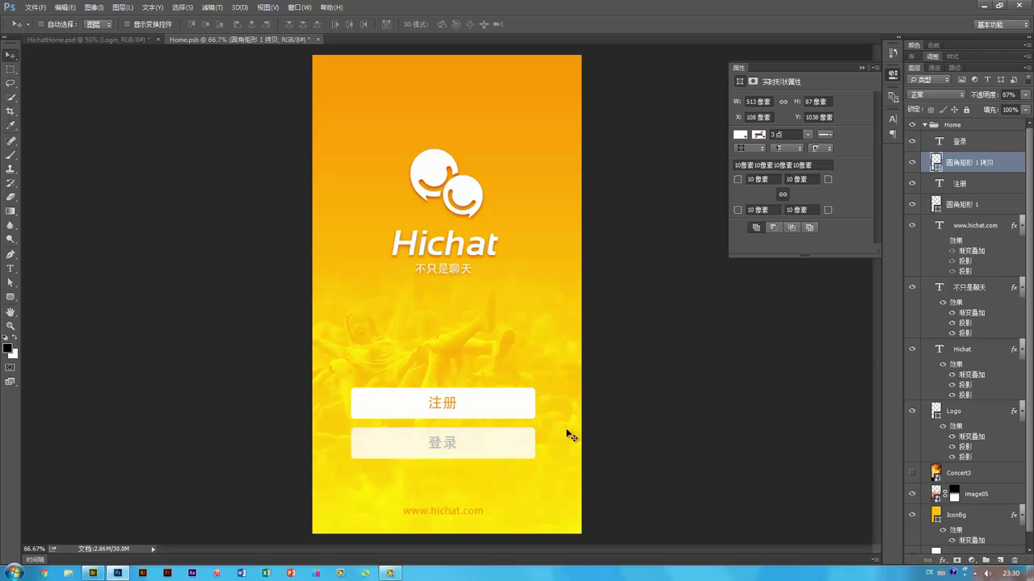
pyautogui.press('6')
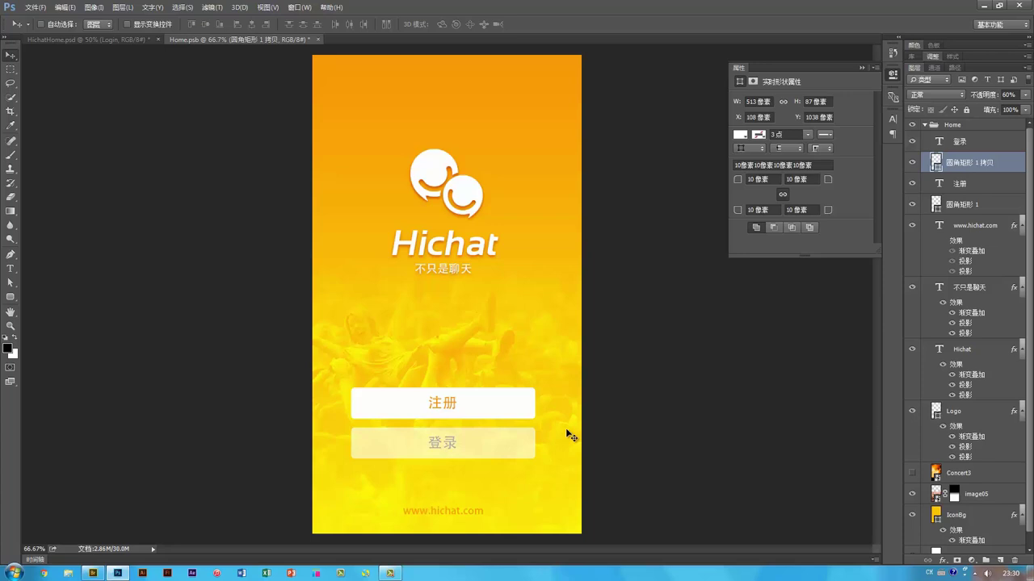
pyautogui.press('7')
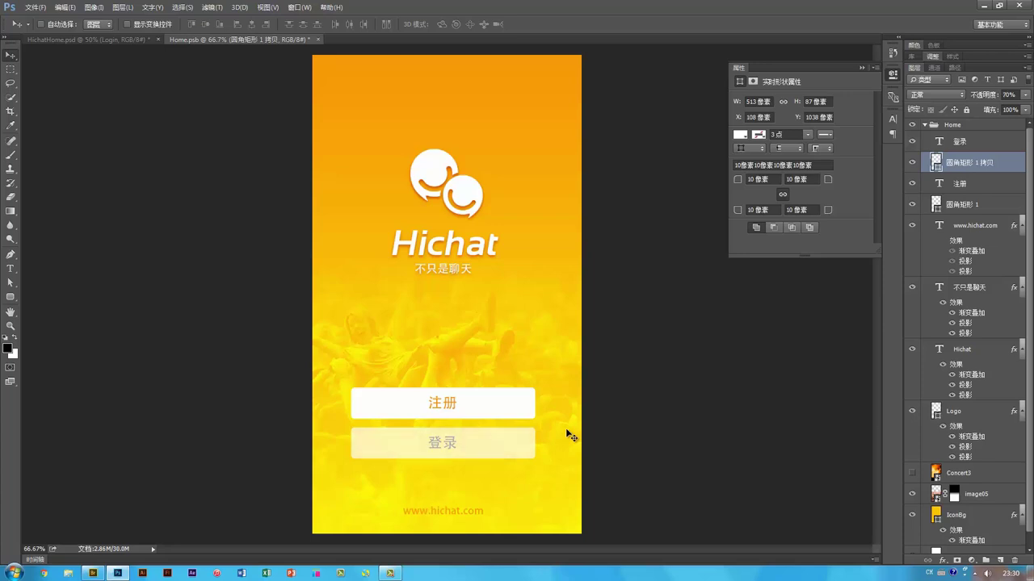
# - Move the 登录 button and label down to just above the website address, and lower the 注册 button and label to Y 986 px
pyautogui.keyDown('shift'); pyautogui.click(492, 443); pyautogui.keyUp('shift')
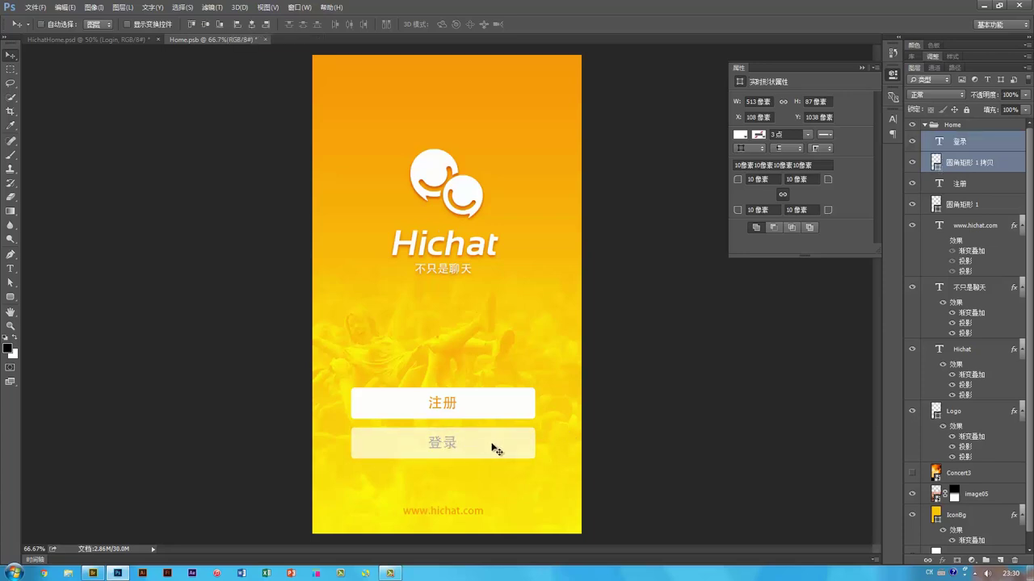
pyautogui.moveTo(494, 449); pyautogui.dragTo(507, 469)
pyautogui.keyDown('ctrl'); pyautogui.click(501, 399); pyautogui.keyUp('ctrl')
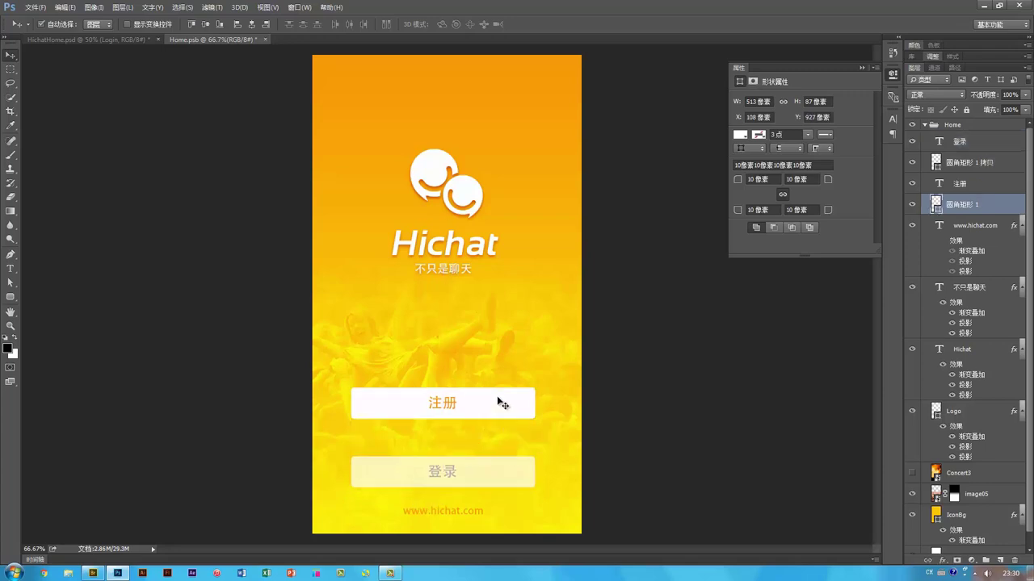
pyautogui.keyDown('shift'); pyautogui.click(450, 406); pyautogui.keyUp('shift')
pyautogui.moveTo(495, 414); pyautogui.dragTo(496, 427)
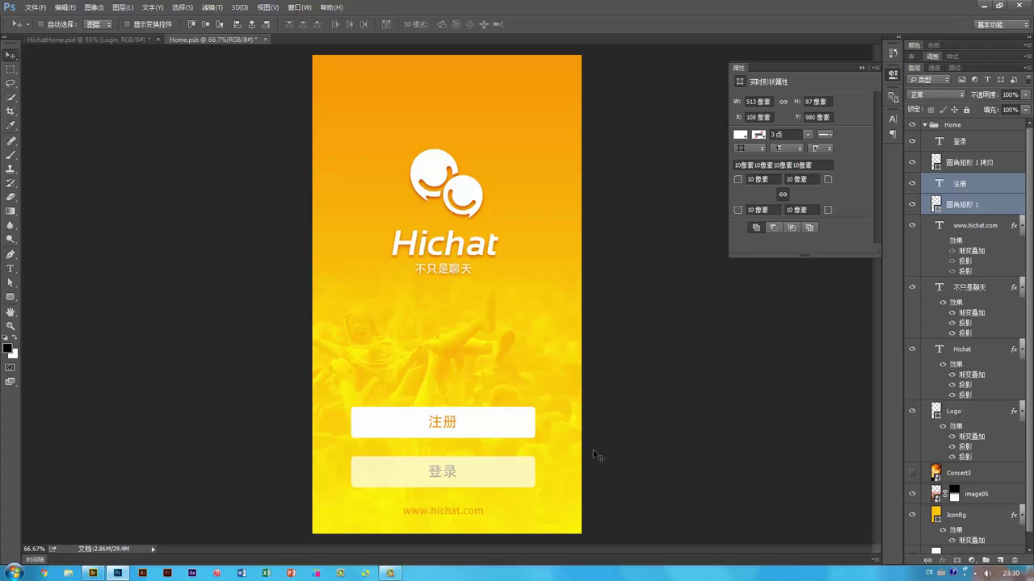
pyautogui.press('Down')
pyautogui.press('Down')
pyautogui.press('Down')
pyautogui.press('Down')
pyautogui.press('Down')
pyautogui.press('Down')
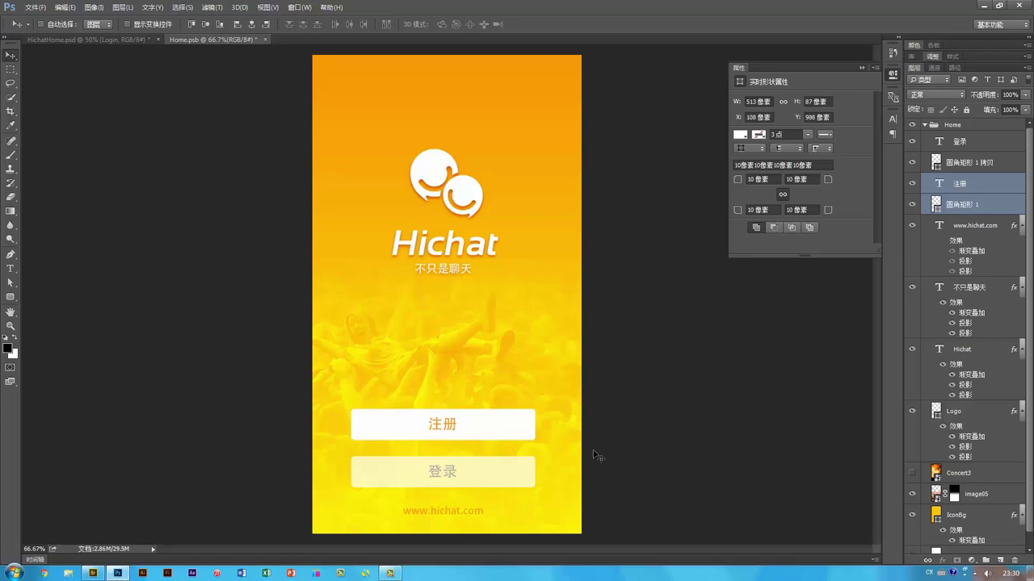
# - Widen both button rectangles together, symmetrically about their centre, to about 618 px
pyautogui.keyDown('ctrl'); pyautogui.click(642, 454); pyautogui.keyUp('ctrl')
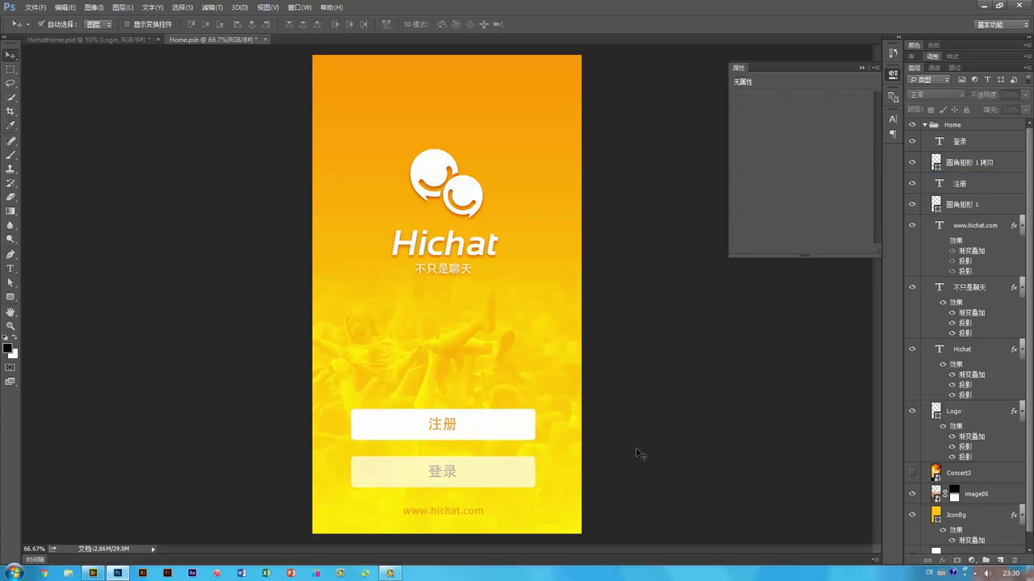
pyautogui.keyDown('ctrl'); pyautogui.click(519, 475); pyautogui.keyUp('ctrl')
pyautogui.keyDown('ctrl'); pyautogui.keyDown('shift'); pyautogui.click(527, 426); pyautogui.keyUp('shift'); pyautogui.keyUp('ctrl')
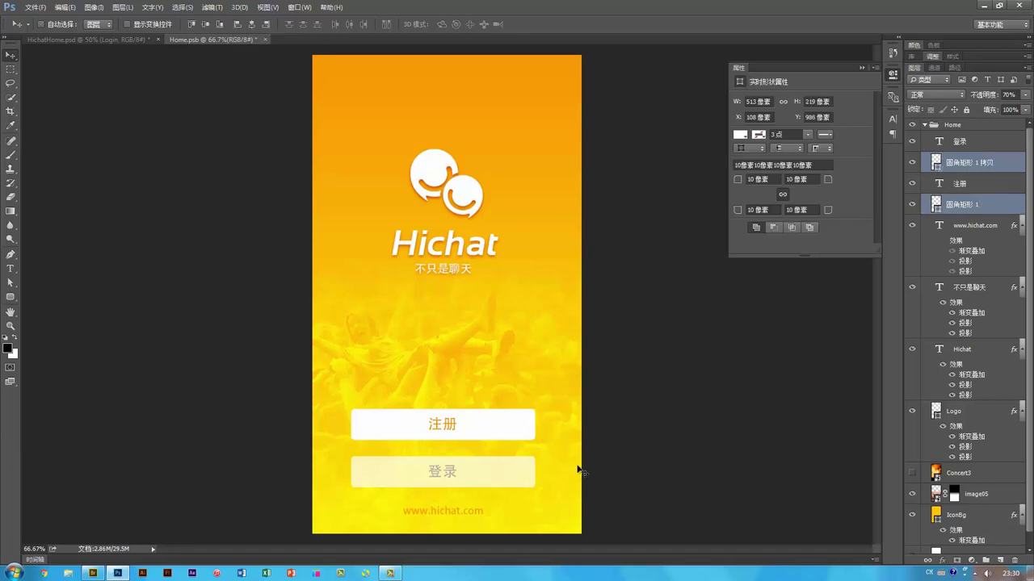
pyautogui.hotkey('ctrl', 't')
pyautogui.moveTo(536, 449); pyautogui.dragTo(556, 448)
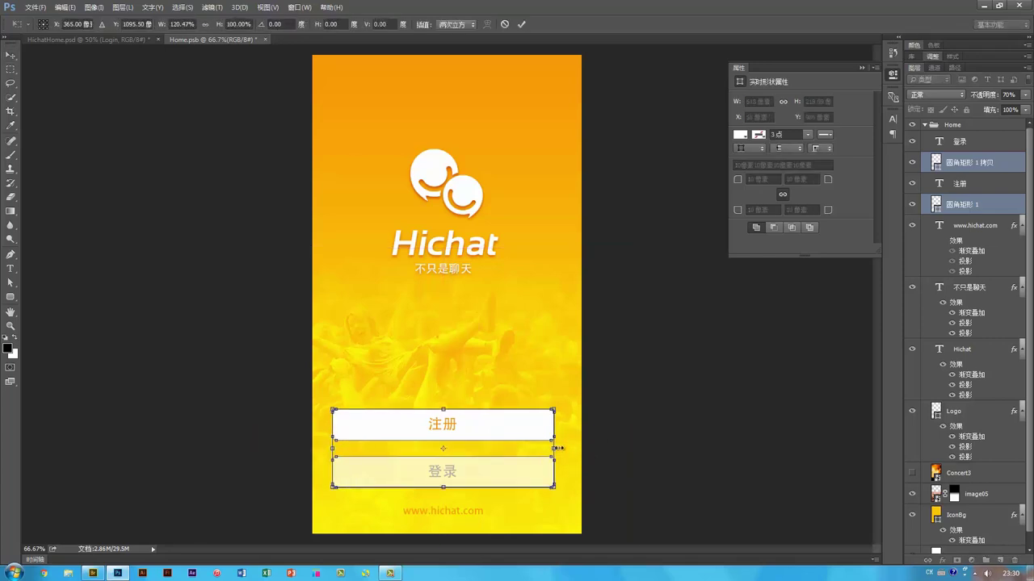
pyautogui.press('Return')
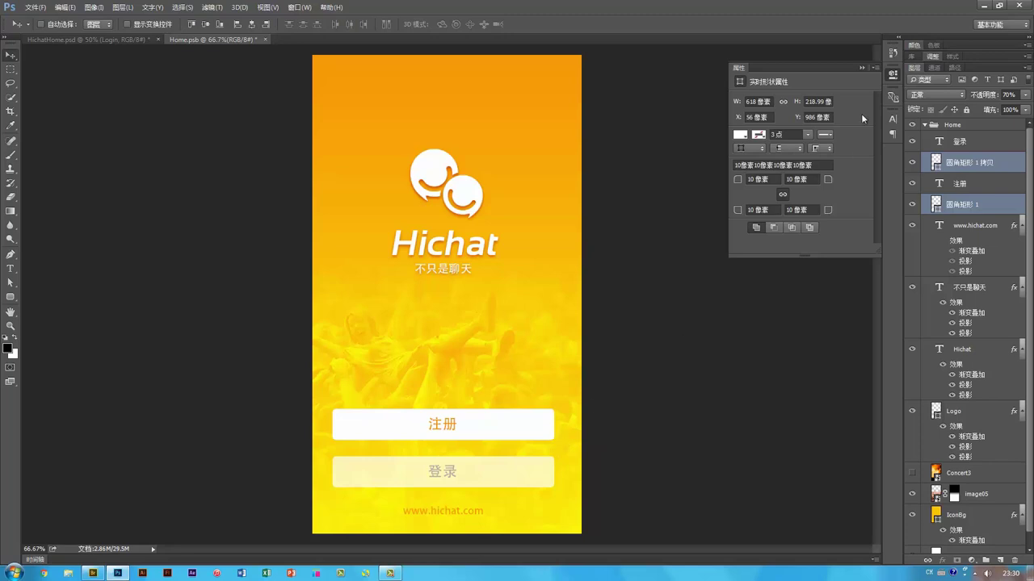
# - Set the width of both button rectangles to 600 px and shift them horizontally to X 70 px
pyautogui.doubleClick(751, 102)
pyautogui.write('600')
pyautogui.press('Tab')
pyautogui.write('60')
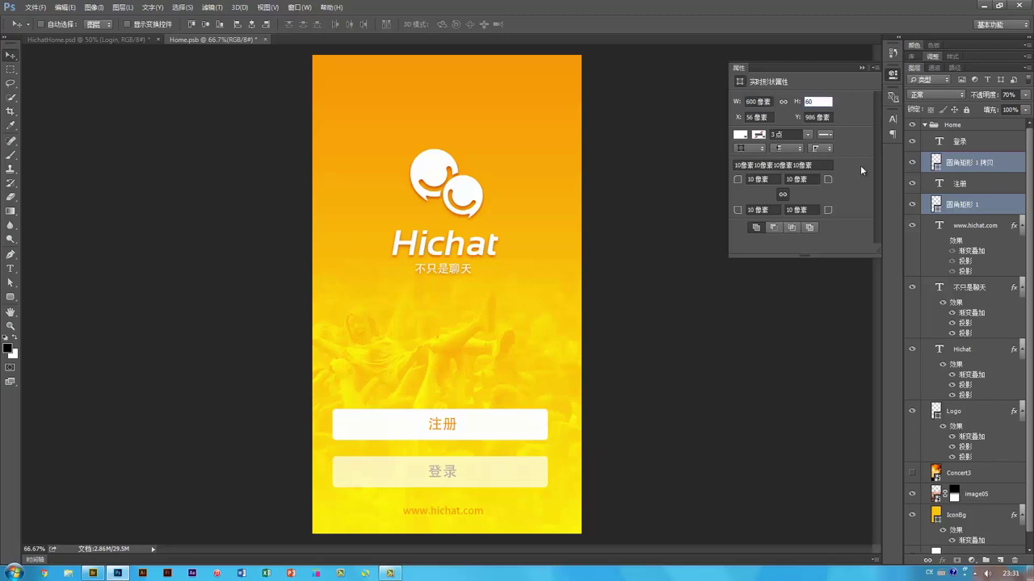
pyautogui.press('Escape')
pyautogui.moveTo(525, 438); pyautogui.dragTo(533, 437)
pyautogui.moveTo(530, 438); pyautogui.dragTo(528, 436)
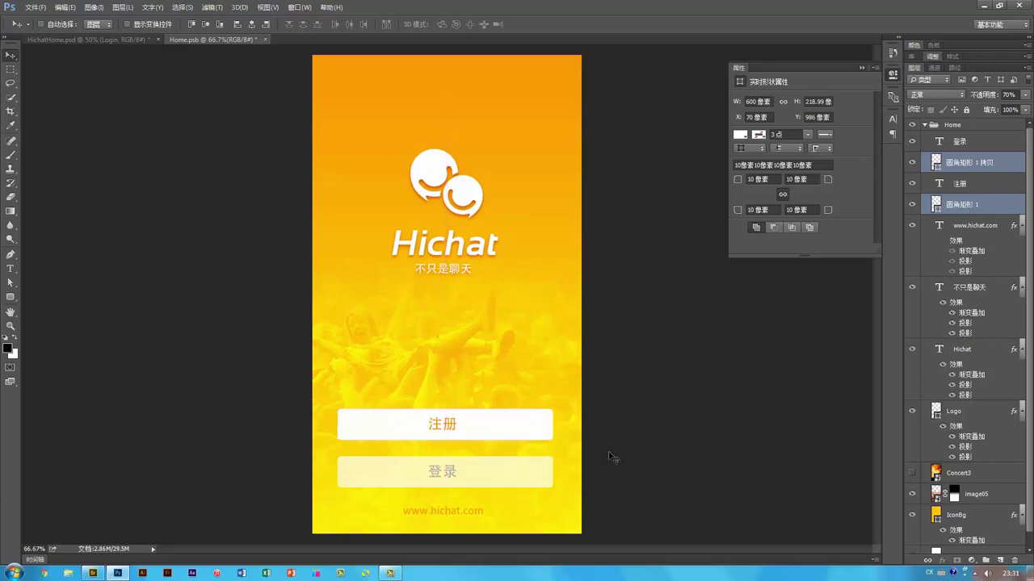
# - Darken the 登录 label's text colour to grey #888888
pyautogui.keyDown('ctrl'); pyautogui.click(442, 473); pyautogui.keyUp('ctrl')
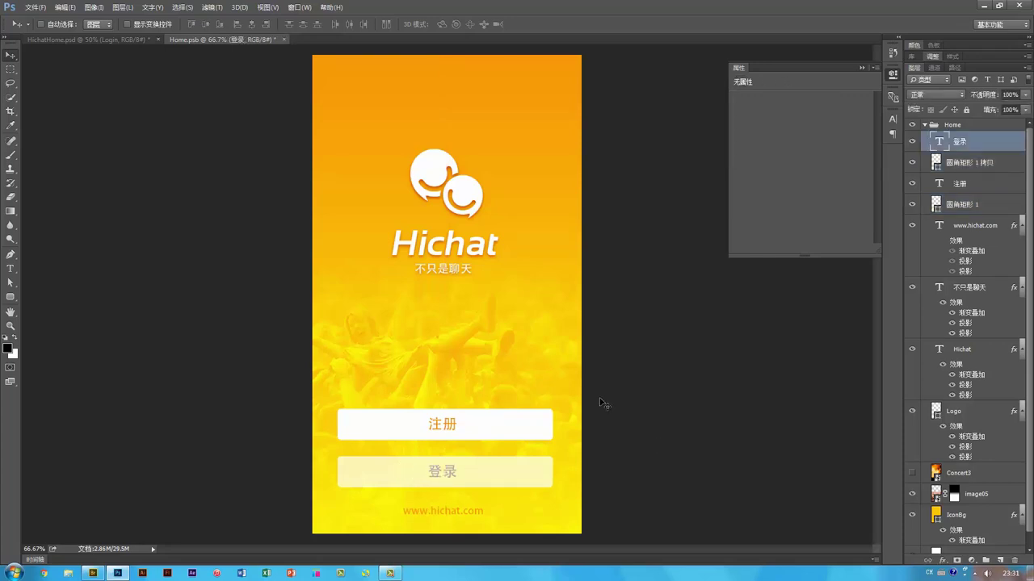
pyautogui.press('t')
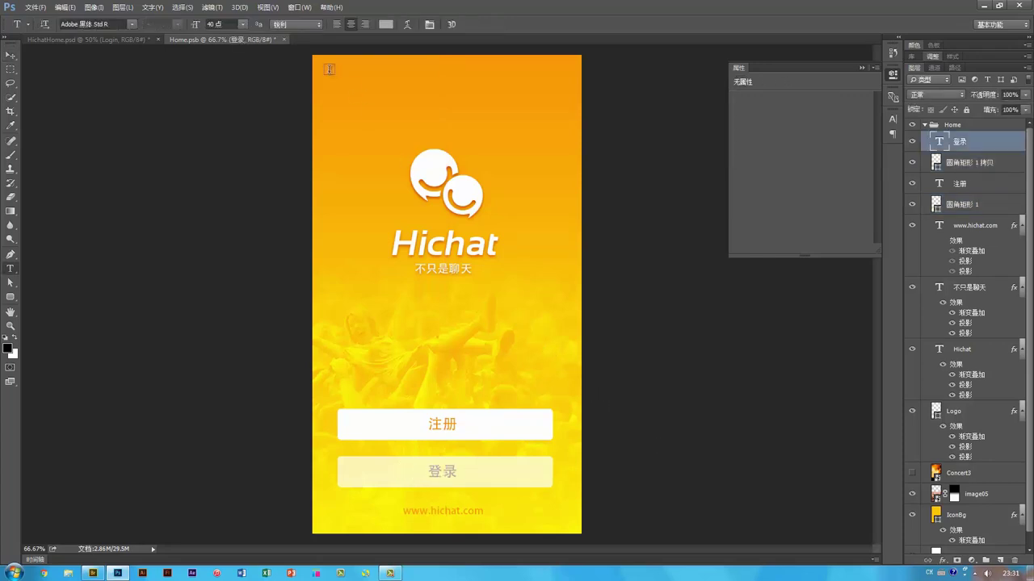
pyautogui.click(386, 24)
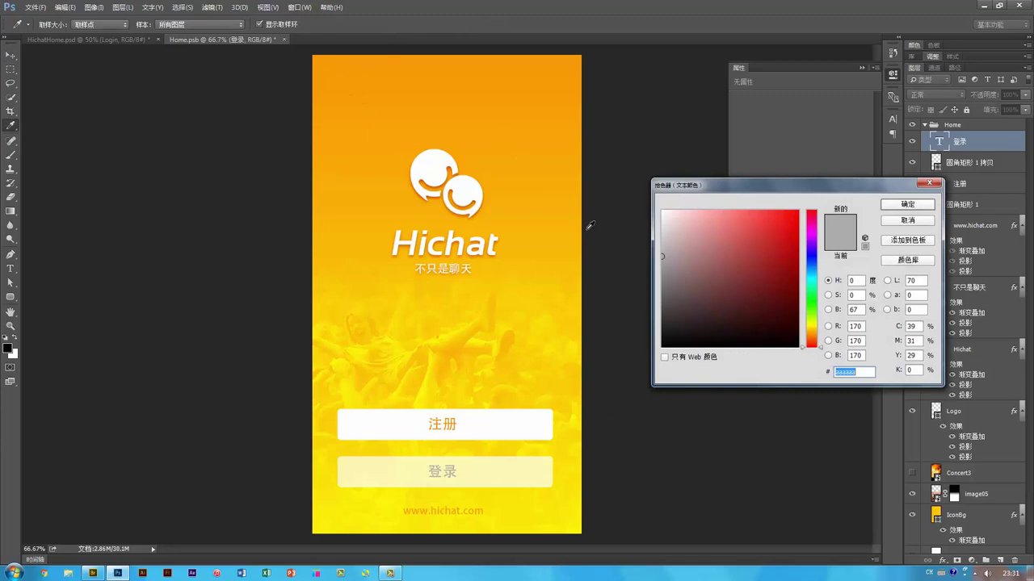
pyautogui.press('Return')
pyautogui.press('v')
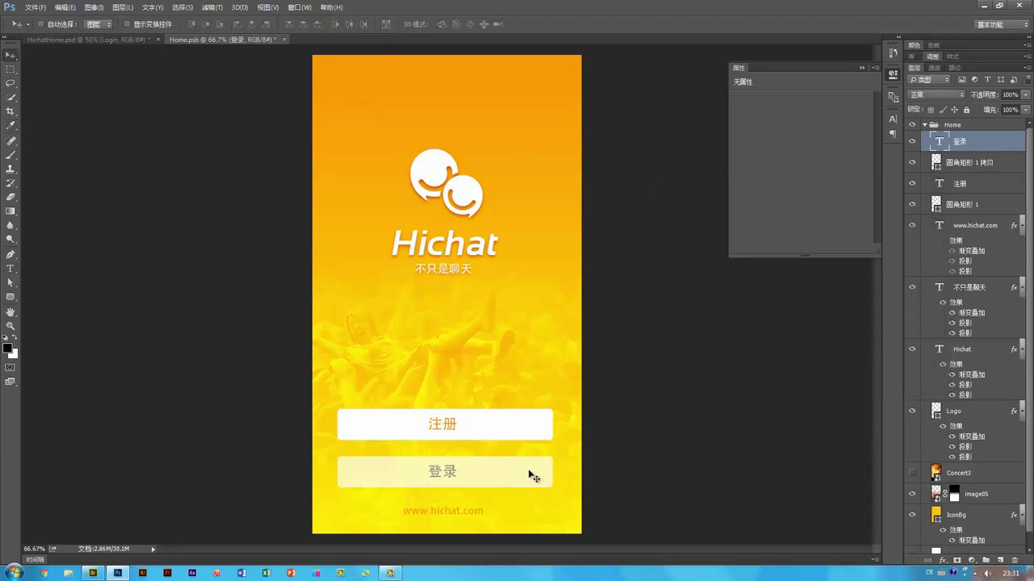
# - Fill the 登录 button's rectangle with the orange #ffab00 sampled from the background gradient
pyautogui.keyDown('ctrl'); pyautogui.click(530, 475); pyautogui.keyUp('ctrl')
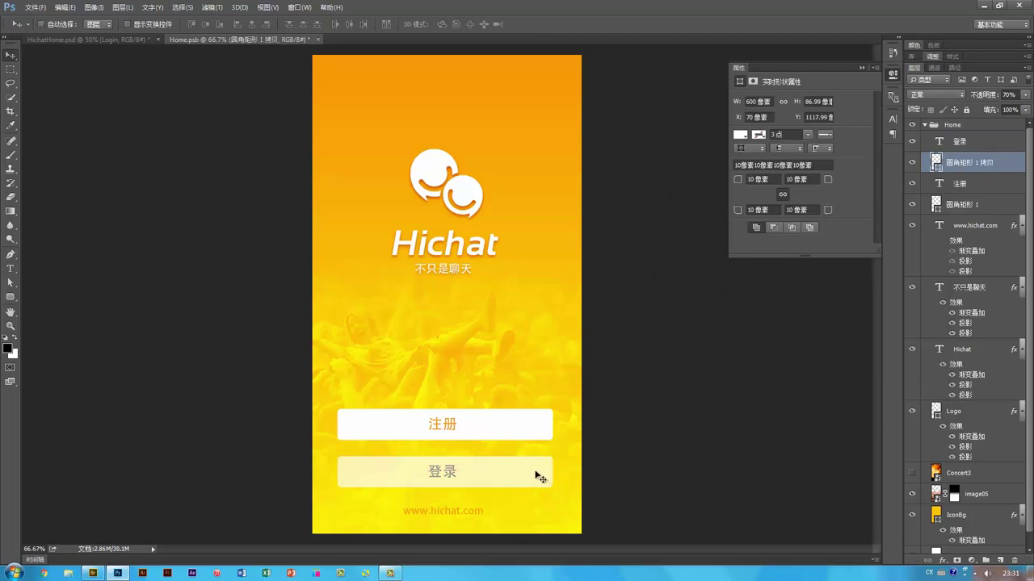
pyautogui.doubleClick(934, 162)
pyautogui.click(562, 223)
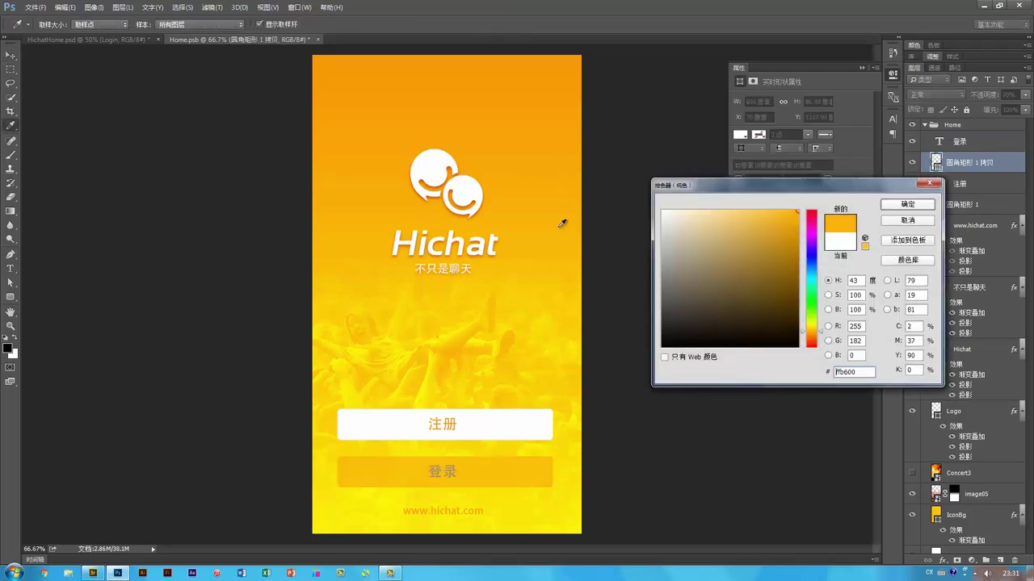
pyautogui.click(562, 312)
pyautogui.click(555, 126)
pyautogui.click(554, 95)
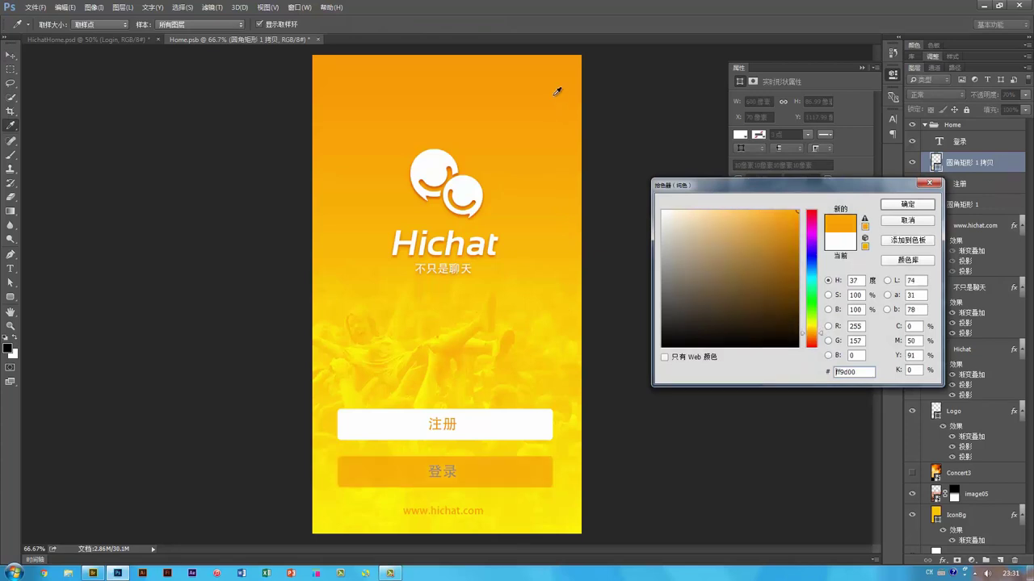
pyautogui.click(531, 63)
pyautogui.moveTo(557, 208); pyautogui.dragTo(551, 142)
pyautogui.moveTo(557, 233); pyautogui.dragTo(561, 177)
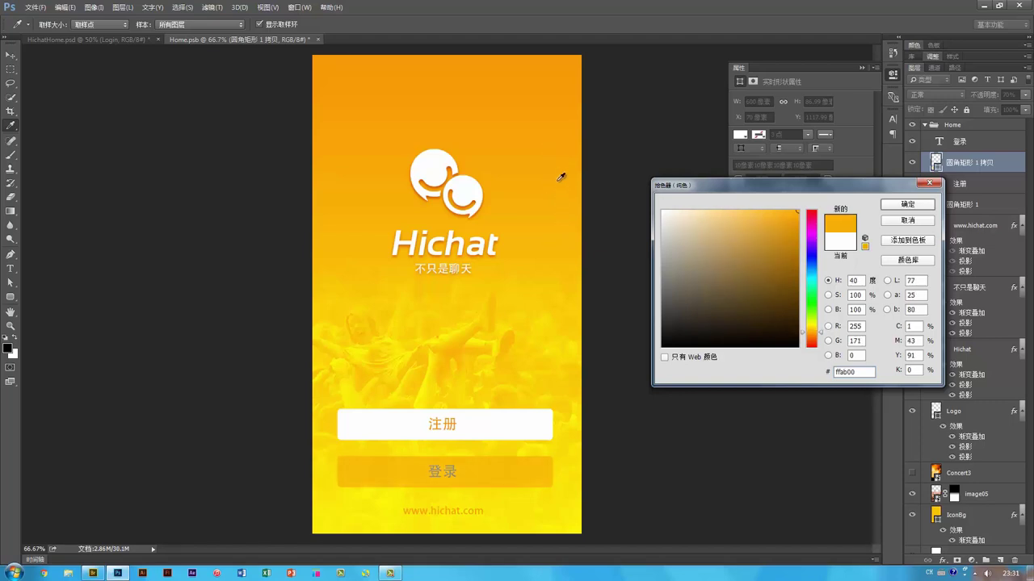
pyautogui.press('Return')
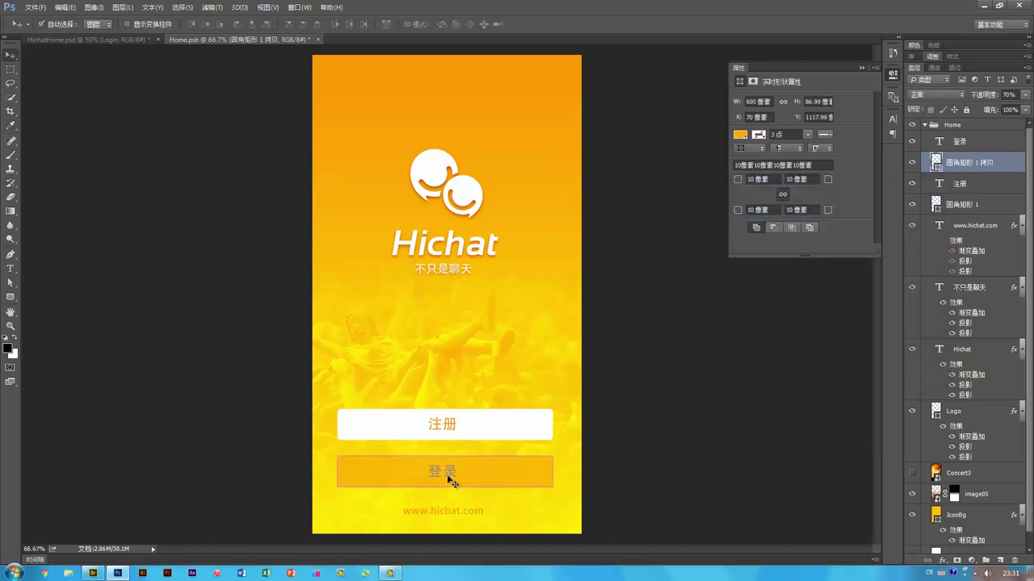
# - Set the 登录 label's text colour to the white #ffffff sampled from the 注册 button
pyautogui.keyDown('ctrl'); pyautogui.click(450, 475); pyautogui.keyUp('ctrl')
pyautogui.press('t')
pyautogui.click(385, 24)
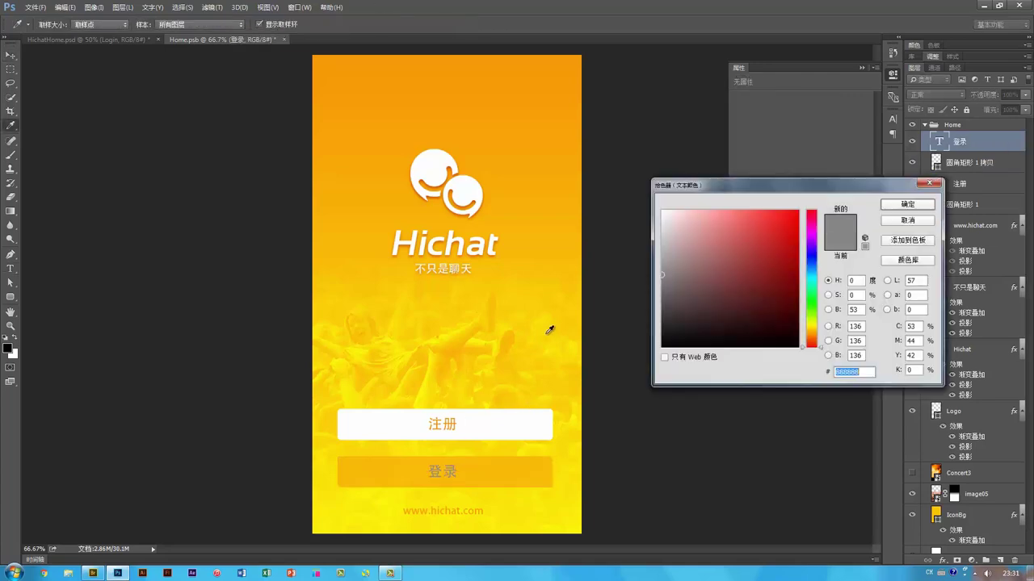
pyautogui.moveTo(549, 329); pyautogui.dragTo(510, 425)
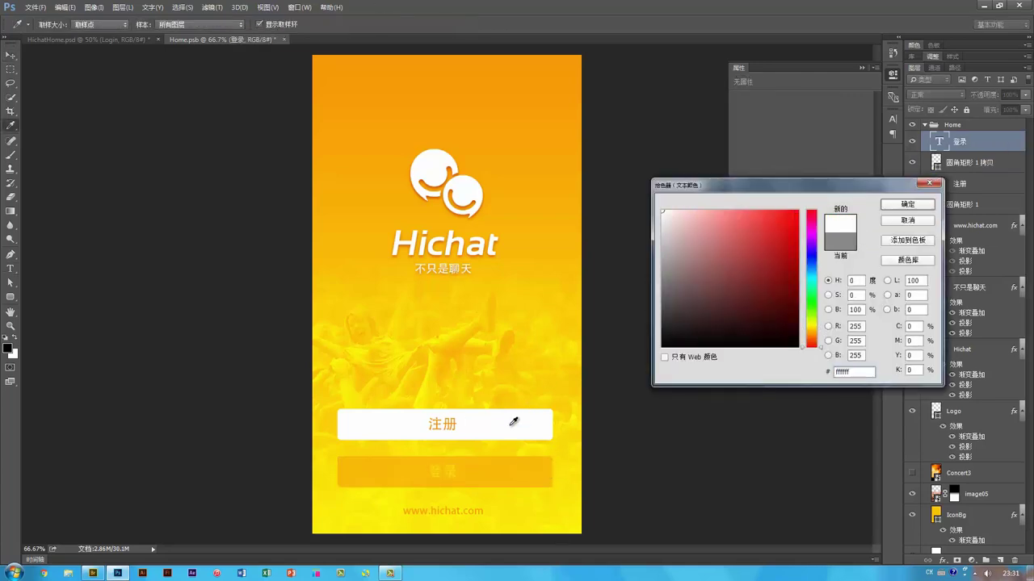
pyautogui.press('Return')
pyautogui.press('v')
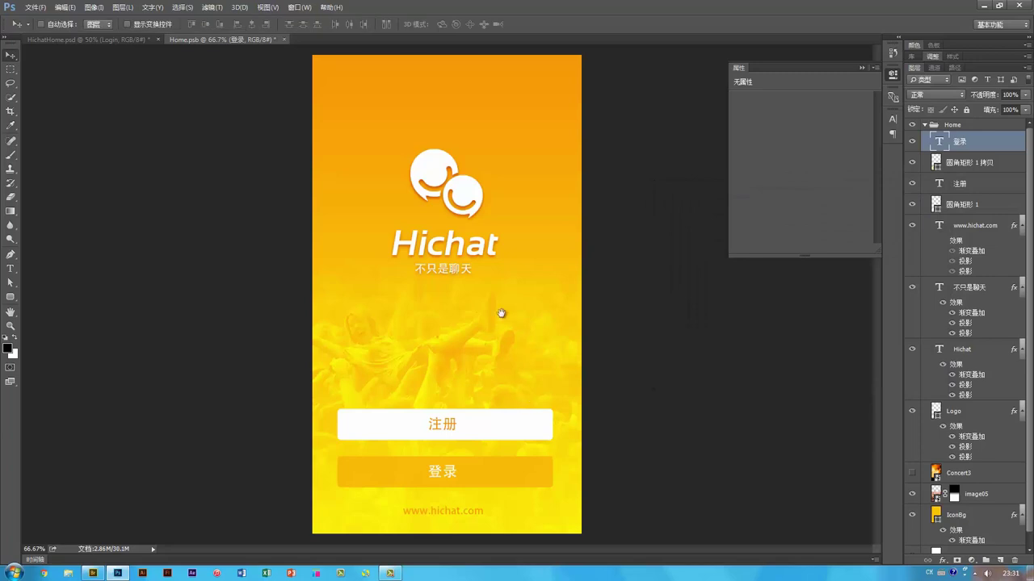
pyautogui.hotkey('ctrl', '-')
pyautogui.hotkey('ctrl', '-')
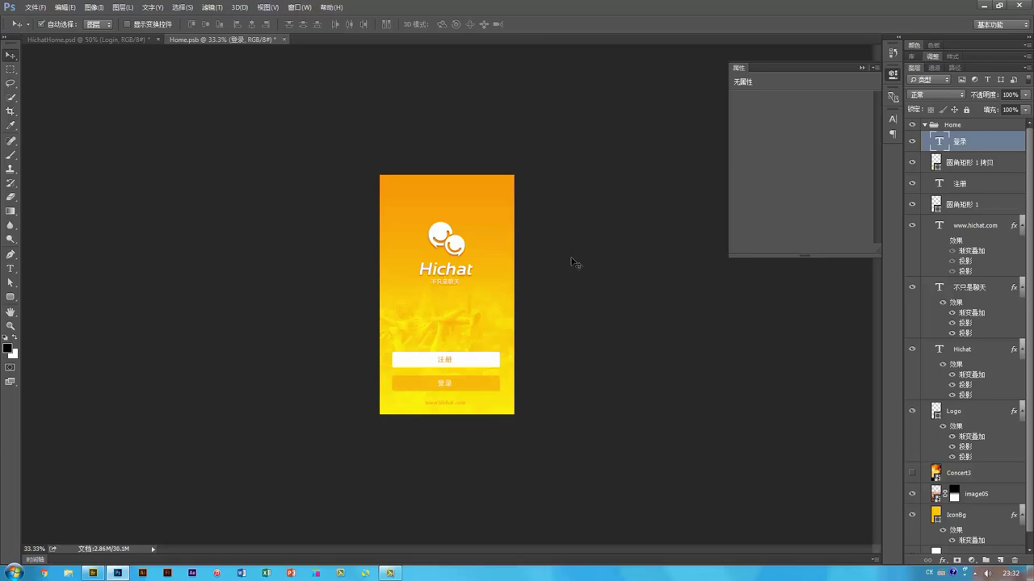
# - Save the finished start screen's smart object and close it to update the Login screen in HichatHome.psd
pyautogui.hotkey('ctrl', 's')
pyautogui.hotkey('ctrl', 'w')
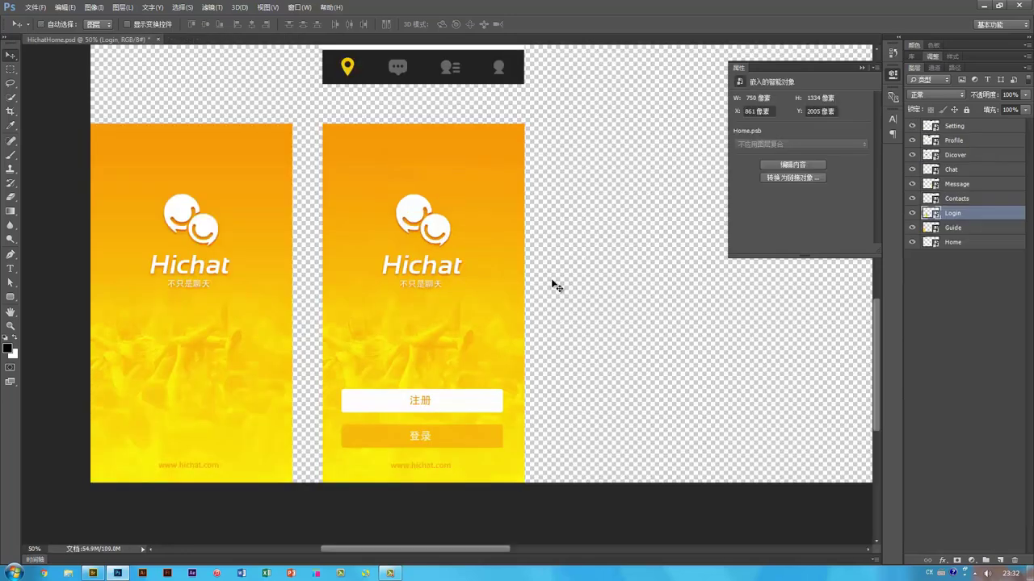
pyautogui.hotkey('ctrl', '-')
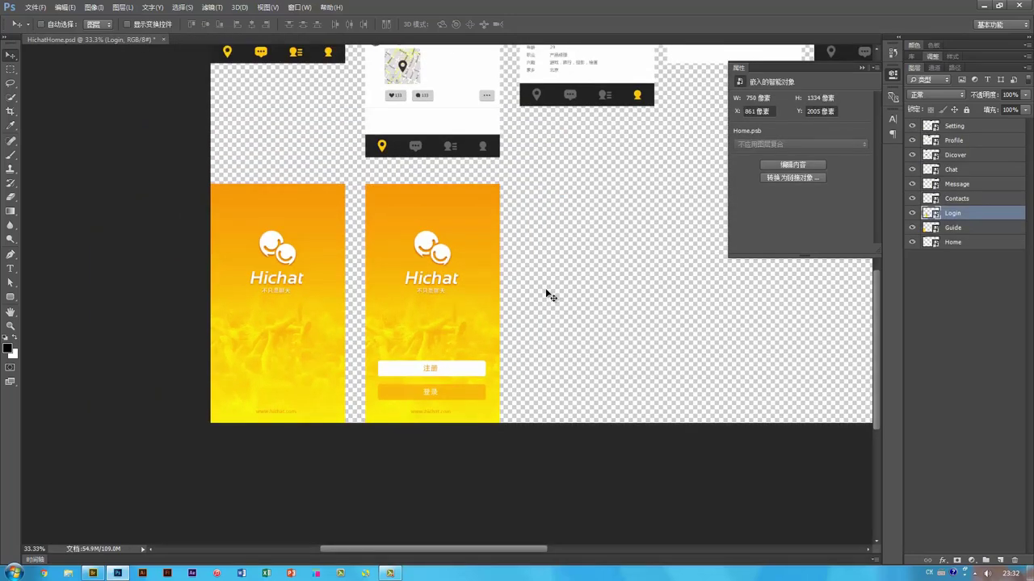
pyautogui.moveTo(537, 299); pyautogui.dragTo(485, 344)
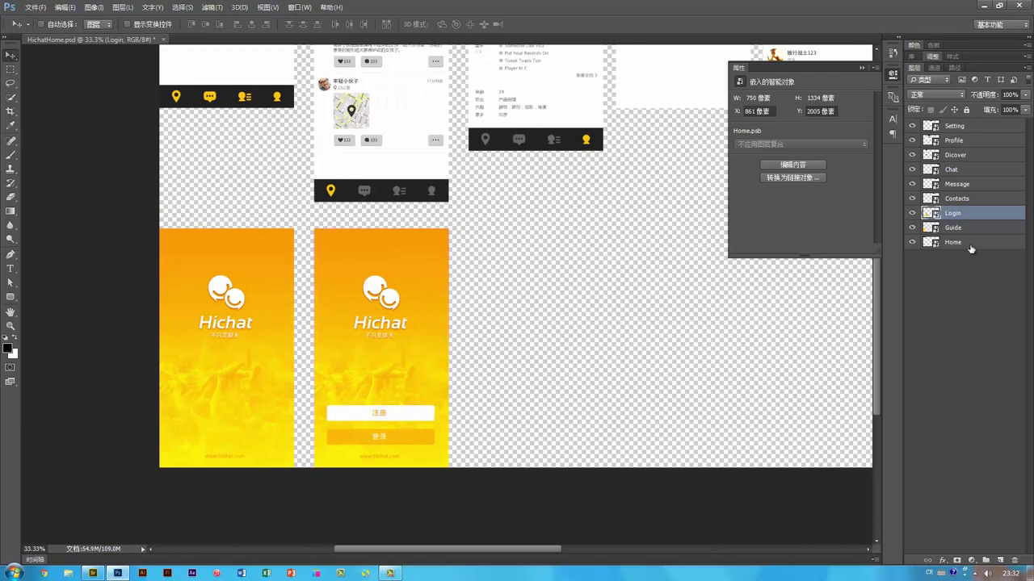
pyautogui.rightClick(979, 215)
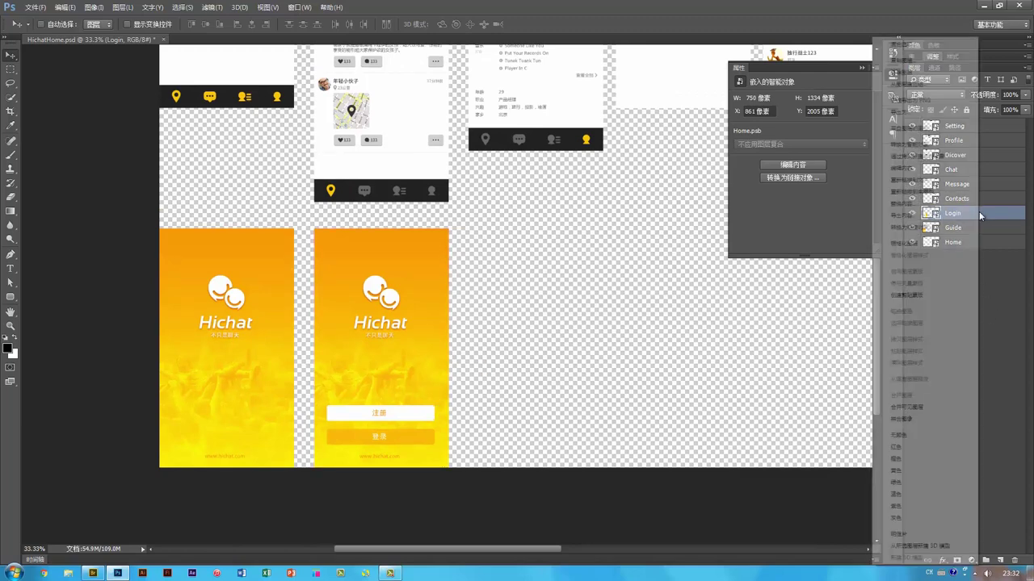
pyautogui.click(910, 161)
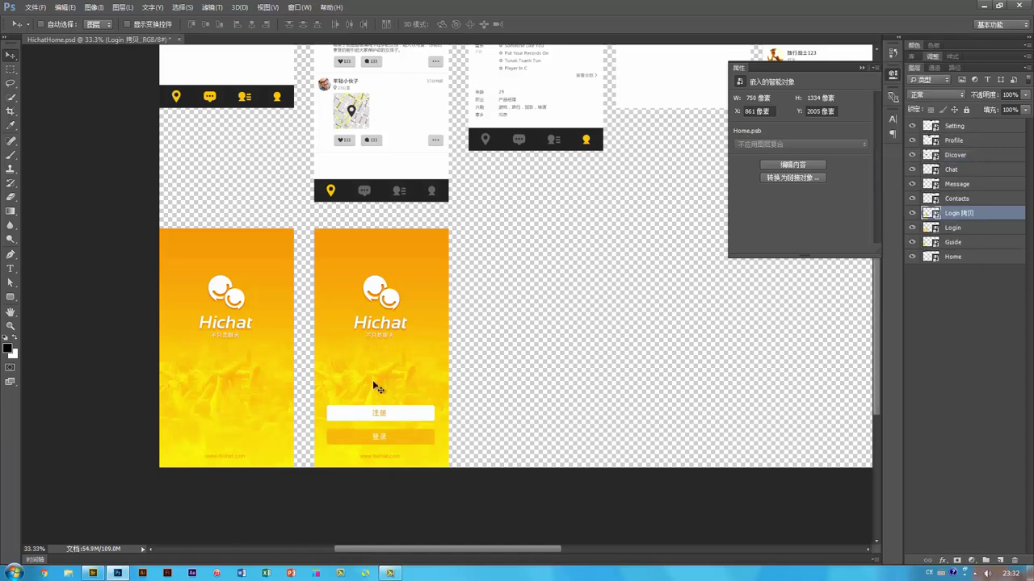
pyautogui.moveTo(356, 385); pyautogui.dragTo(509, 385)
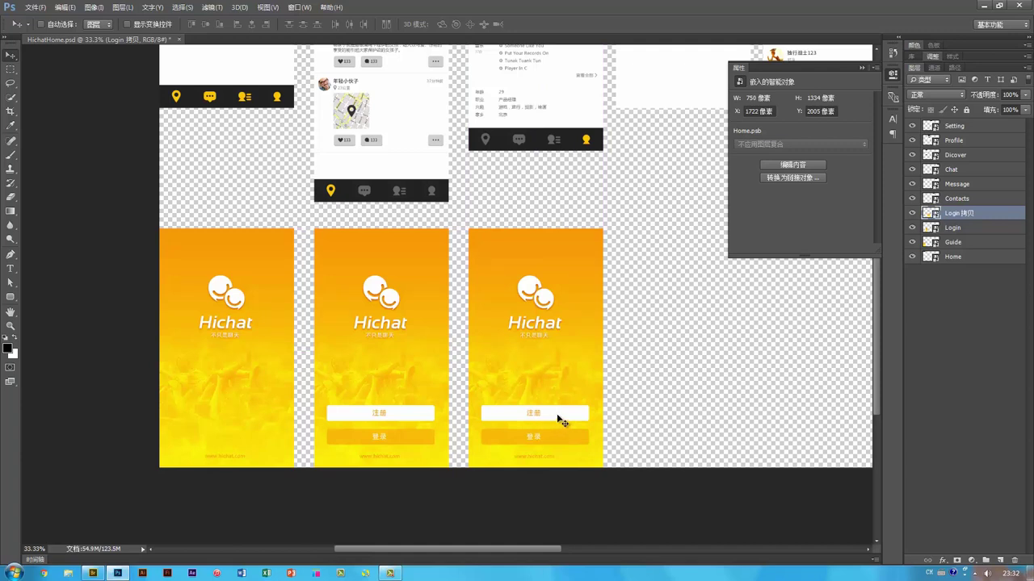
pyautogui.moveTo(553, 249); pyautogui.dragTo(535, 276)
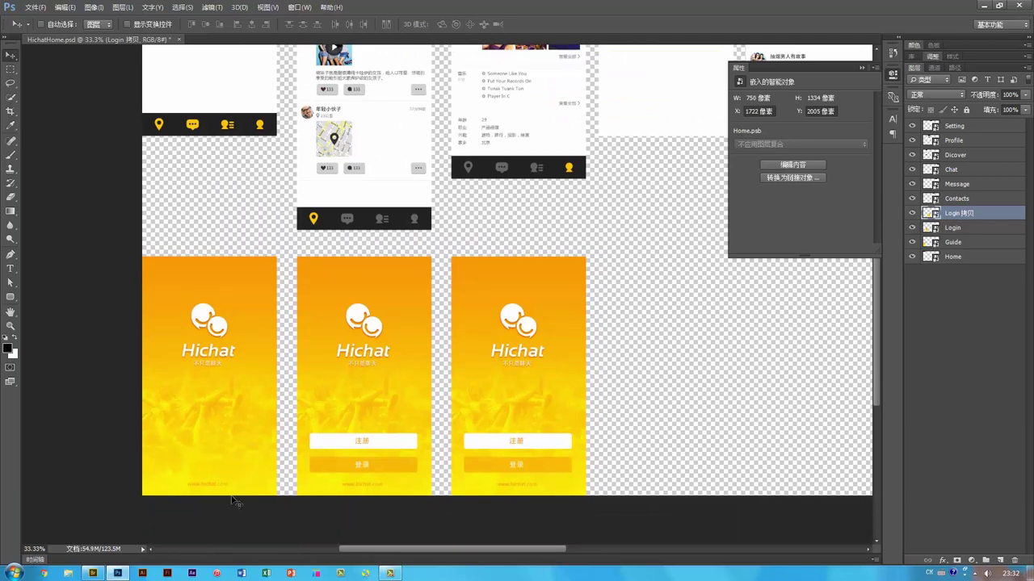
pyautogui.click(96, 573)
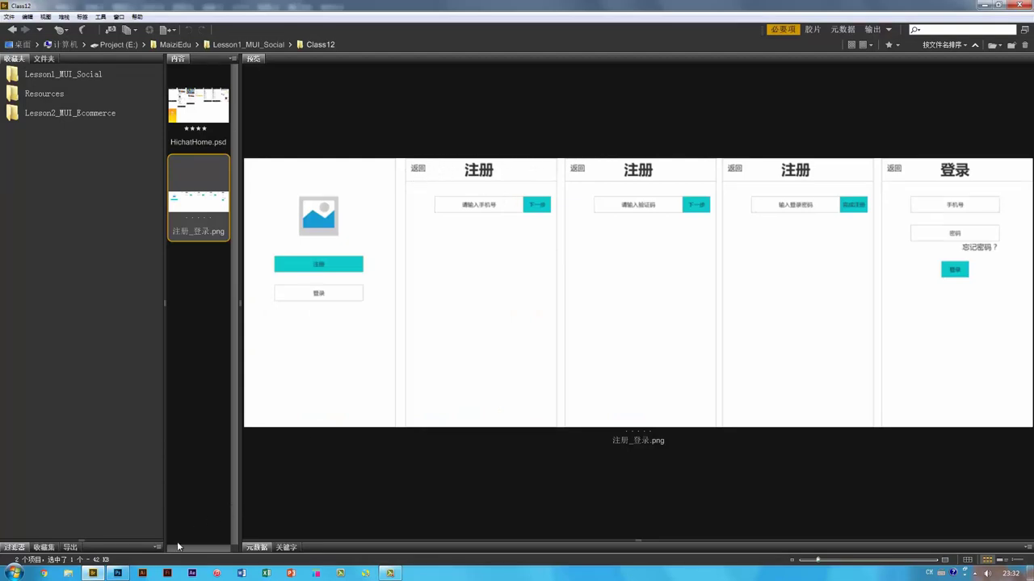
pyautogui.click(118, 574)
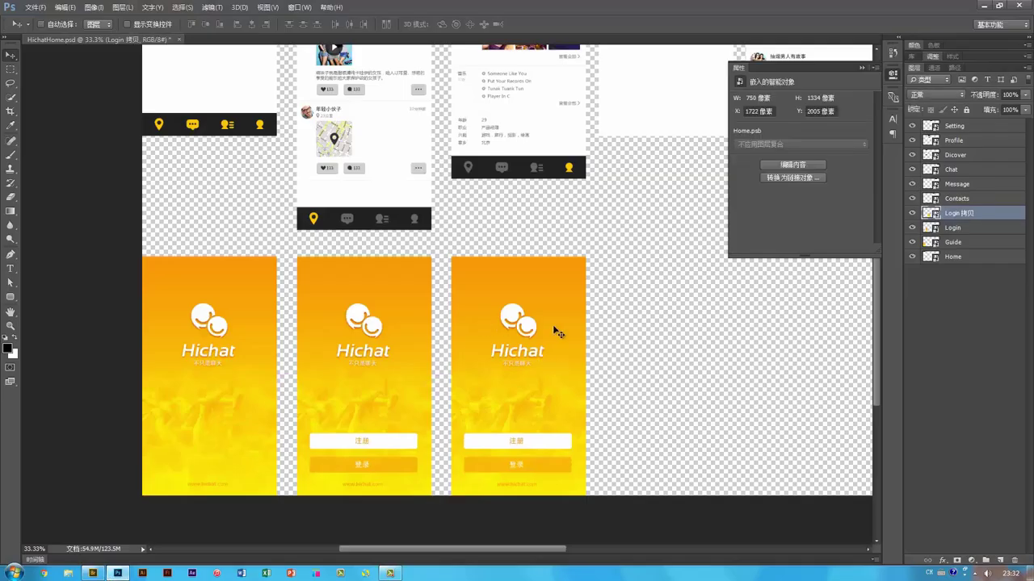
pyautogui.press('Delete')
# - Duplicate the Setting screen as an independent smart object and place the copy beside the Login screen at X 1722, Y 2005 px
pyautogui.moveTo(517, 237); pyautogui.dragTo(506, 393)
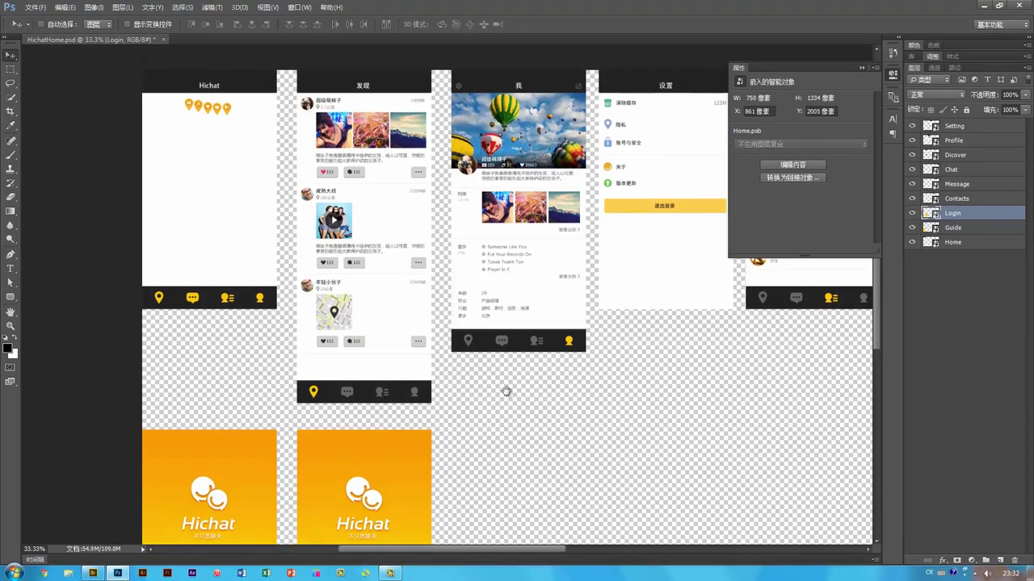
pyautogui.moveTo(506, 443); pyautogui.dragTo(476, 432)
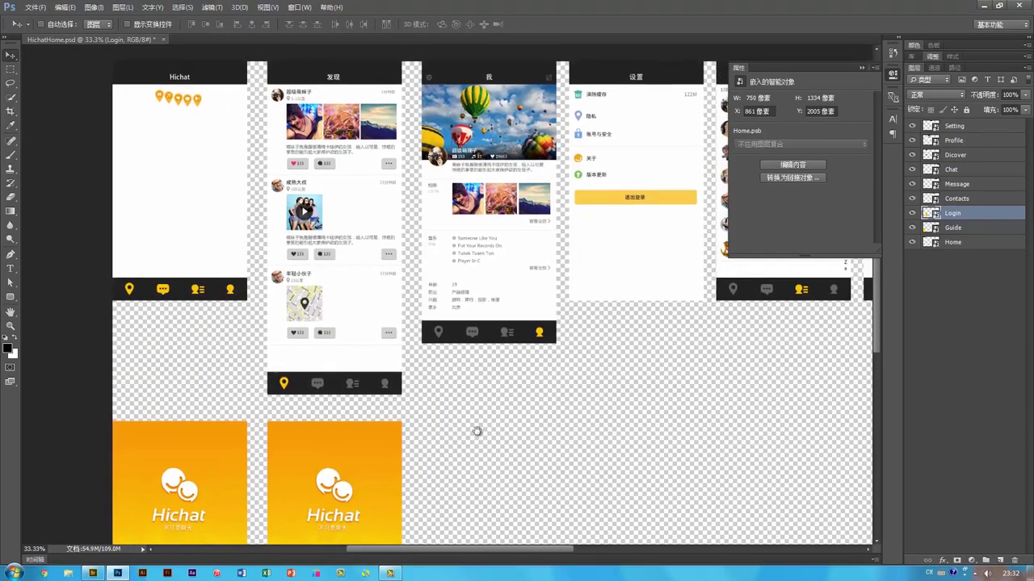
pyautogui.moveTo(568, 414); pyautogui.dragTo(519, 414)
pyautogui.hscroll(2, 517, 415)
pyautogui.click(595, 219)
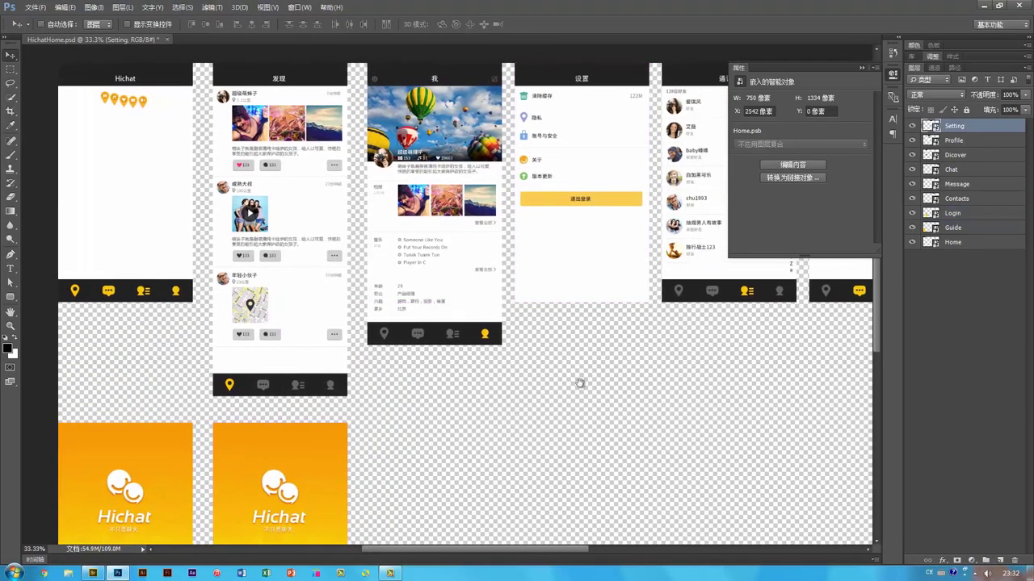
pyautogui.scroll(-3, 580, 334)
pyautogui.moveTo(581, 334); pyautogui.dragTo(577, 370)
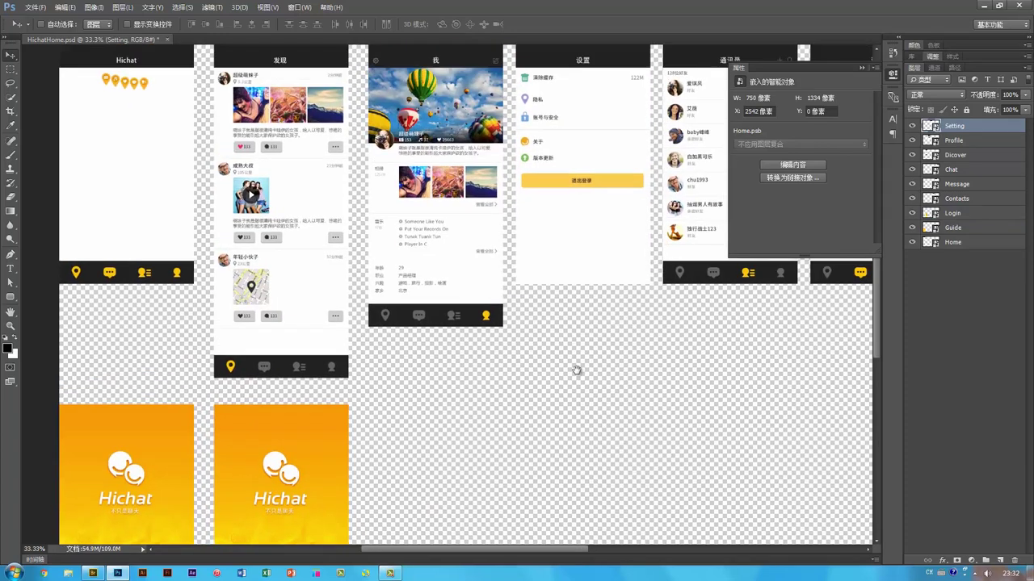
pyautogui.rightClick(991, 129)
pyautogui.click(953, 165)
pyautogui.moveTo(574, 134); pyautogui.dragTo(449, 438)
pyautogui.moveTo(545, 355); pyautogui.dragTo(551, 324)
pyautogui.moveTo(479, 297); pyautogui.dragTo(459, 355)
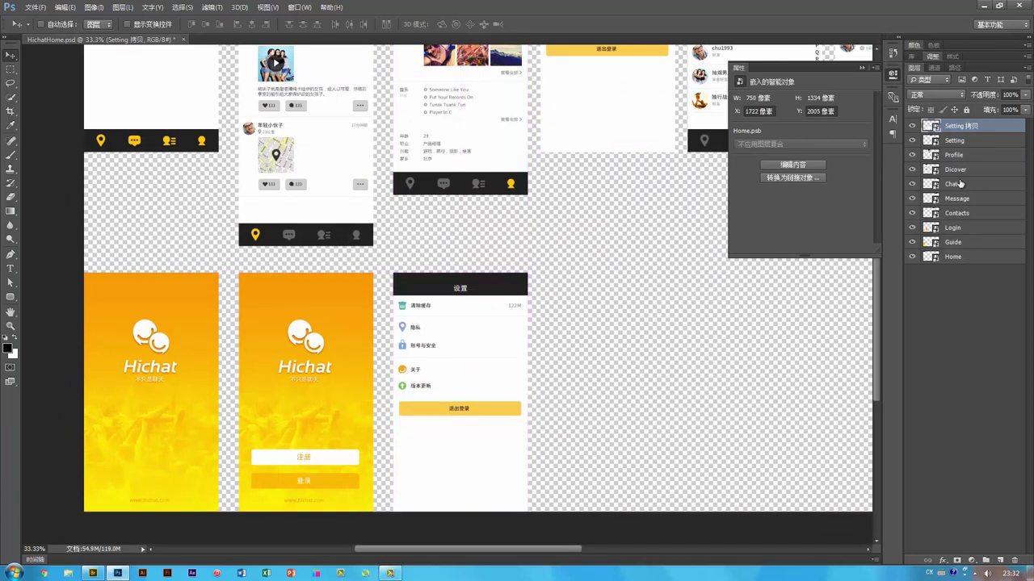
# - Rename the copied Setting layer as Sign1
pyautogui.doubleClick(959, 127)
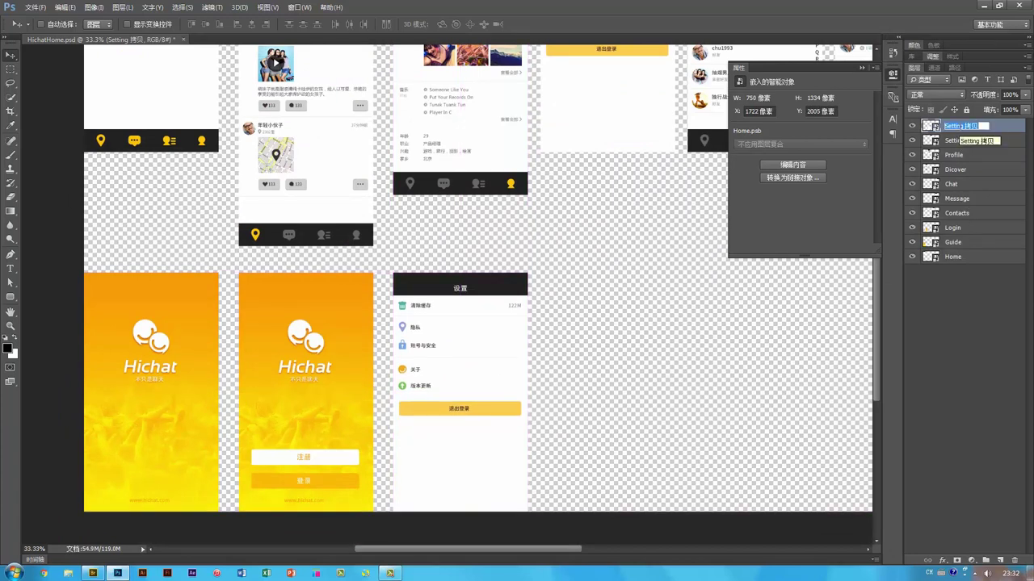
pyautogui.write('S')
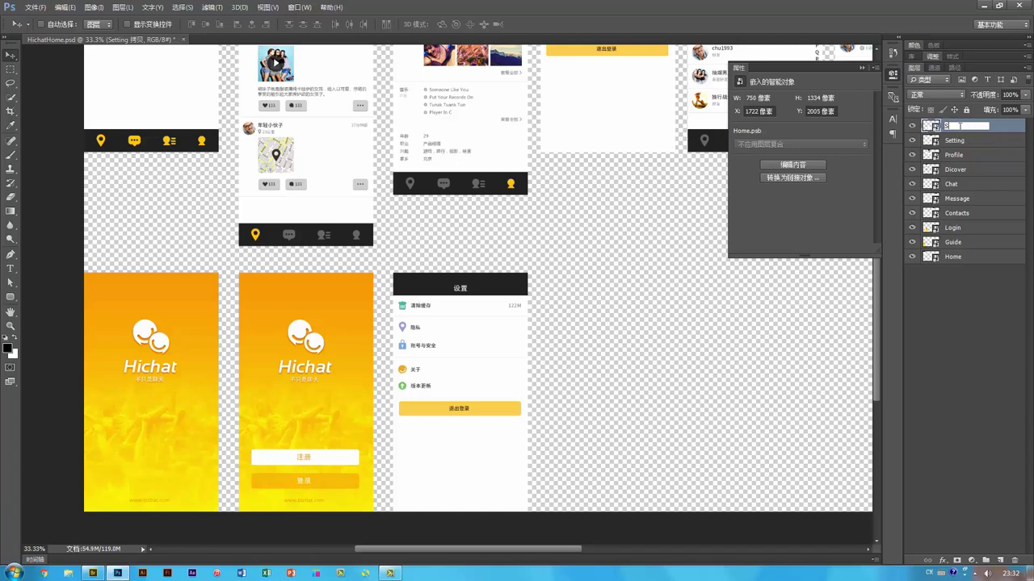
pyautogui.write('ign1')
pyautogui.press('Return')
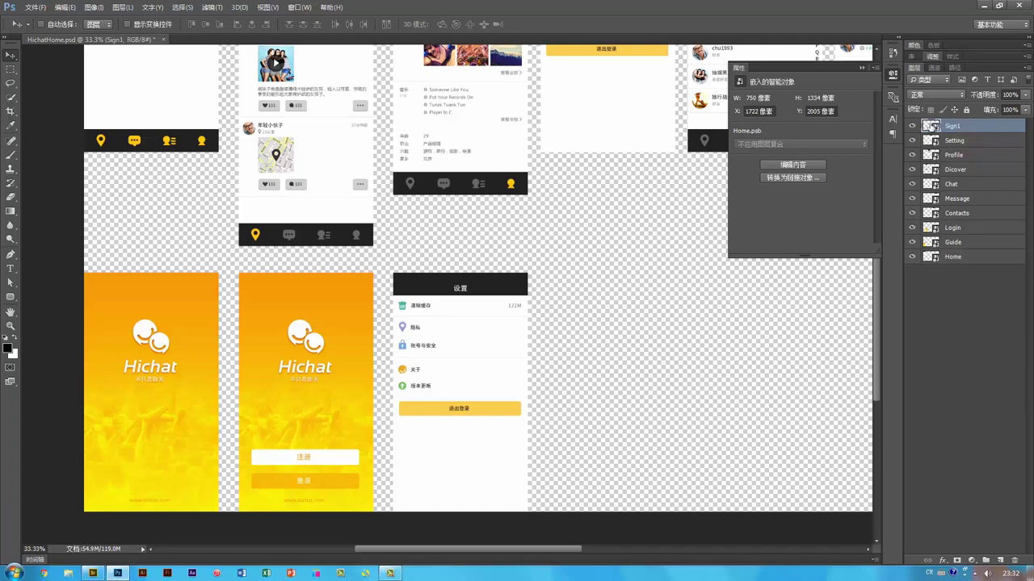
# - Open the contents of the Sign1 smart object and change its header title from 设置 to 注册
pyautogui.doubleClick(932, 127)
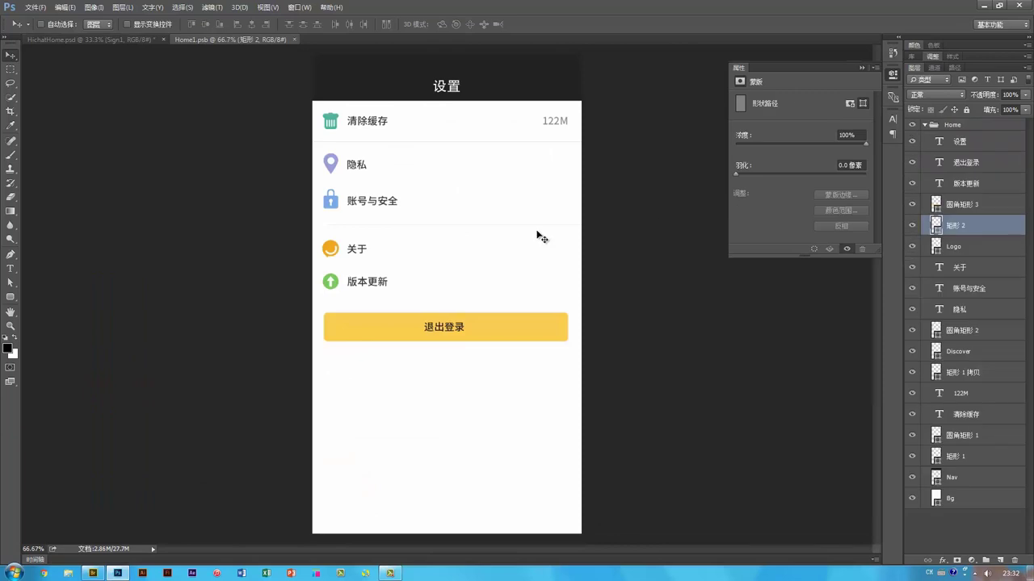
pyautogui.press('t')
pyautogui.doubleClick(452, 91)
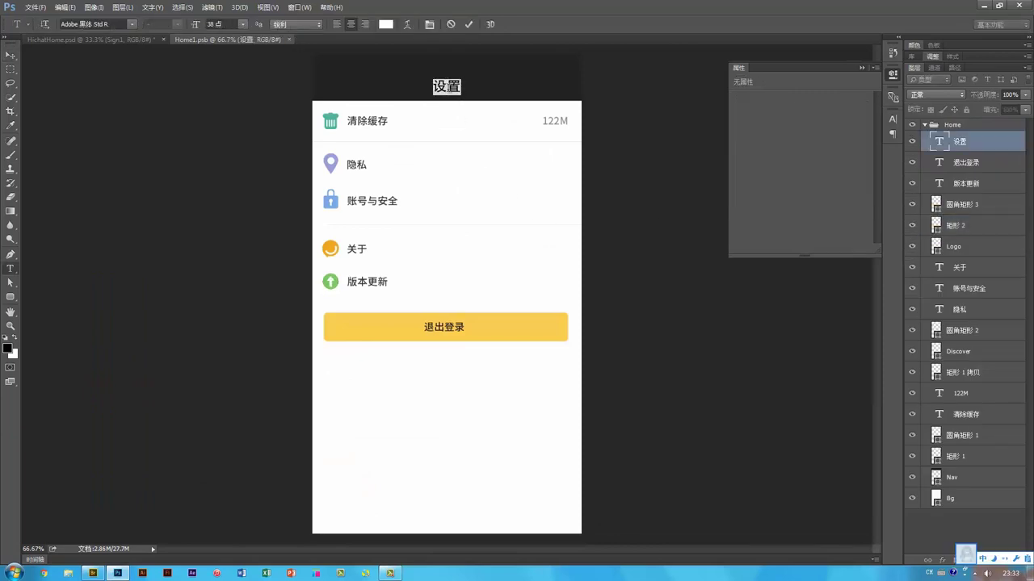
pyautogui.write('注册')
pyautogui.hotkey('ctrl', 'Return')
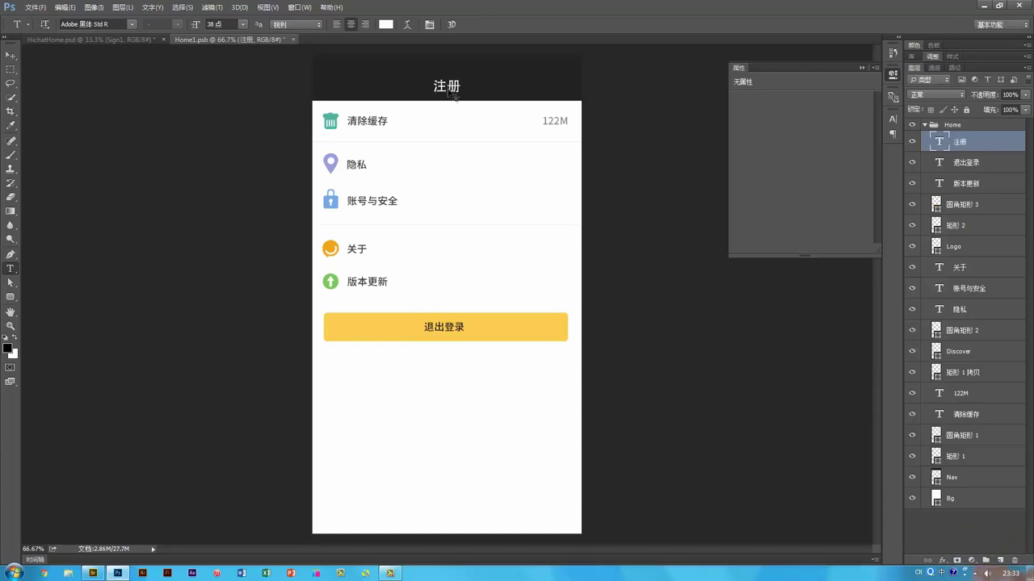
pyautogui.press('v')
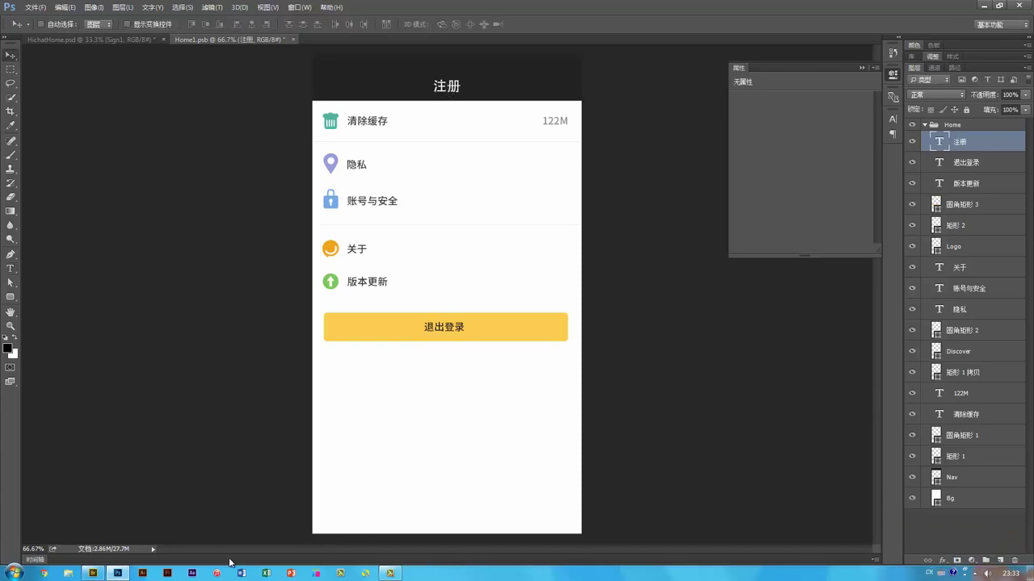
# - Check the 注册 screen in the wireframe in Bridge, and open the Chat screen's smart object from HichatHome.psd in Photoshop
pyautogui.click(93, 574)
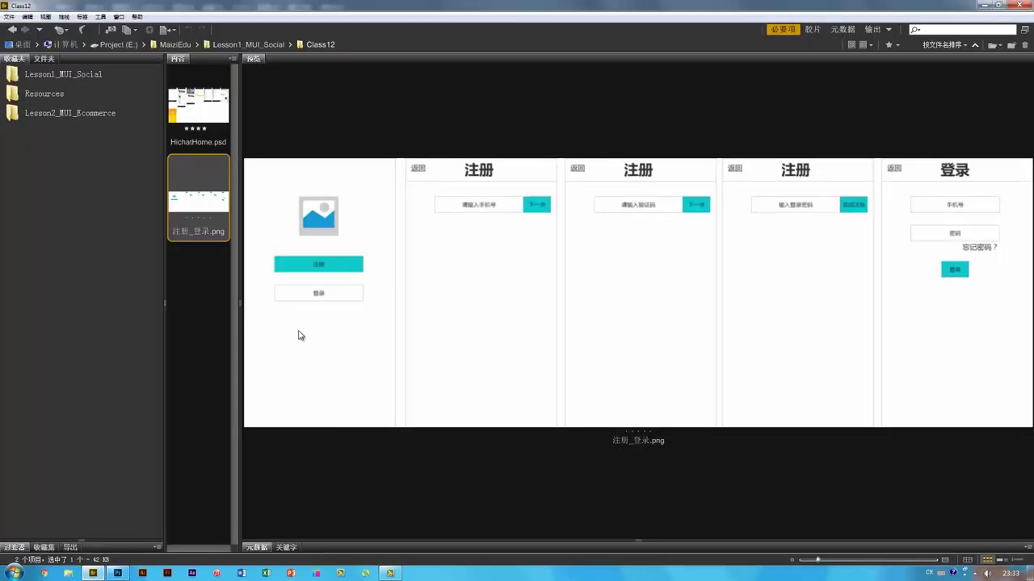
pyautogui.click(118, 573)
pyautogui.hotkey('ctrl', 'Tab')
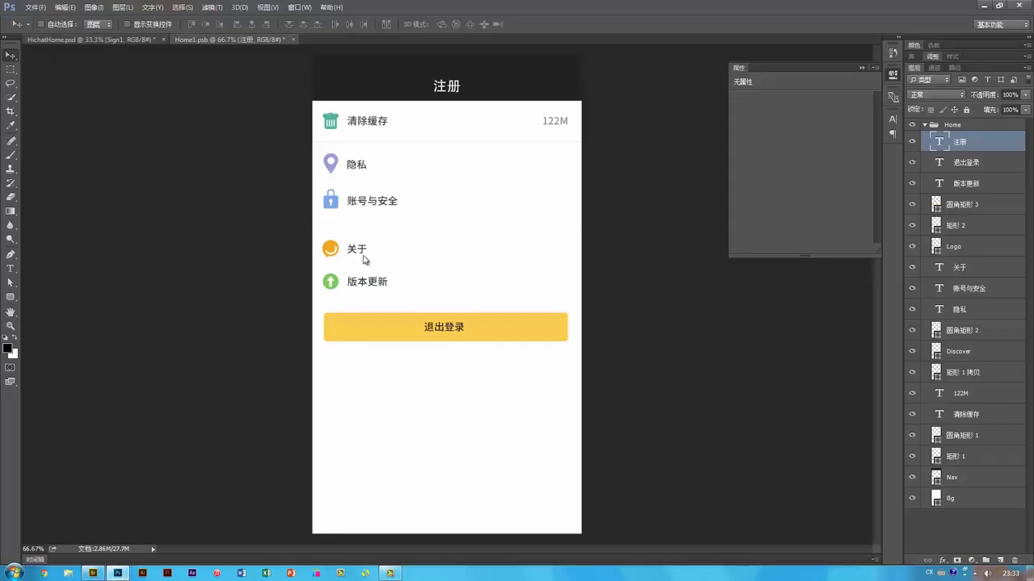
pyautogui.moveTo(585, 155); pyautogui.dragTo(476, 353)
pyautogui.moveTo(579, 295); pyautogui.dragTo(437, 299)
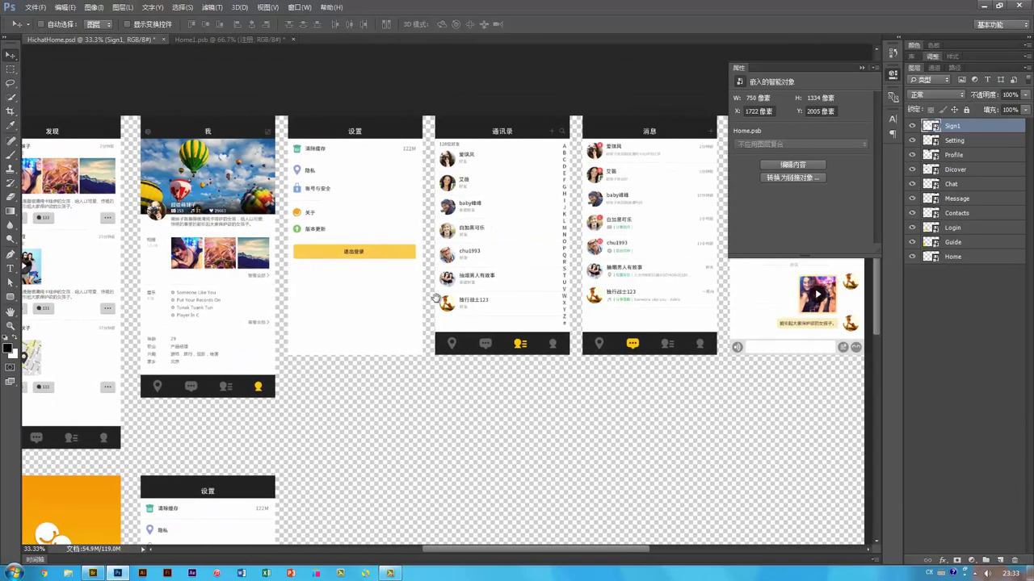
pyautogui.moveTo(640, 298); pyautogui.dragTo(430, 302)
pyautogui.click(588, 136)
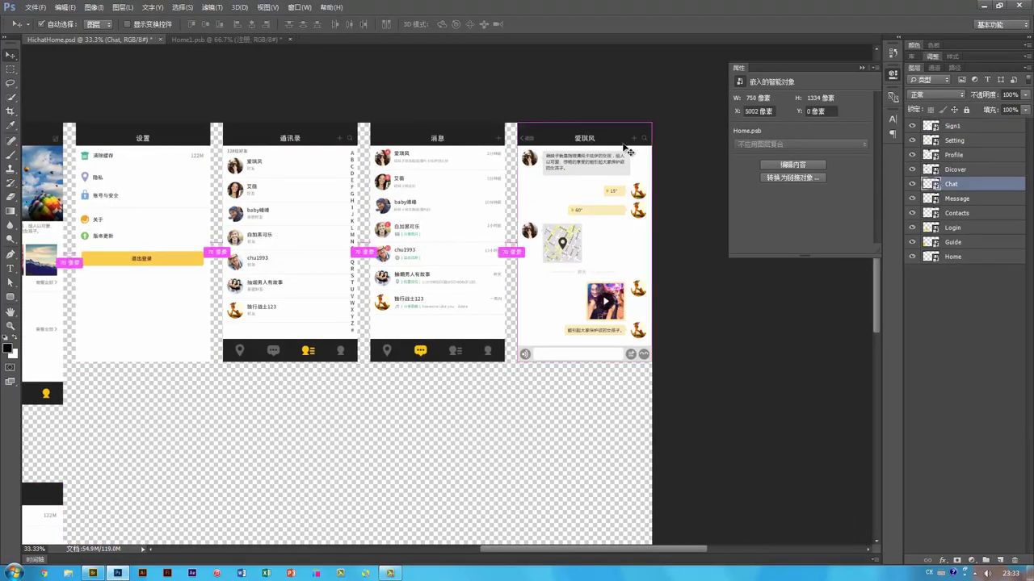
pyautogui.doubleClick(930, 185)
# - Copy the 返回 label and its back arrow from the Chat screen into the header of the 注册 screen
pyautogui.keyDown('ctrl'); pyautogui.click(332, 85); pyautogui.keyUp('ctrl')
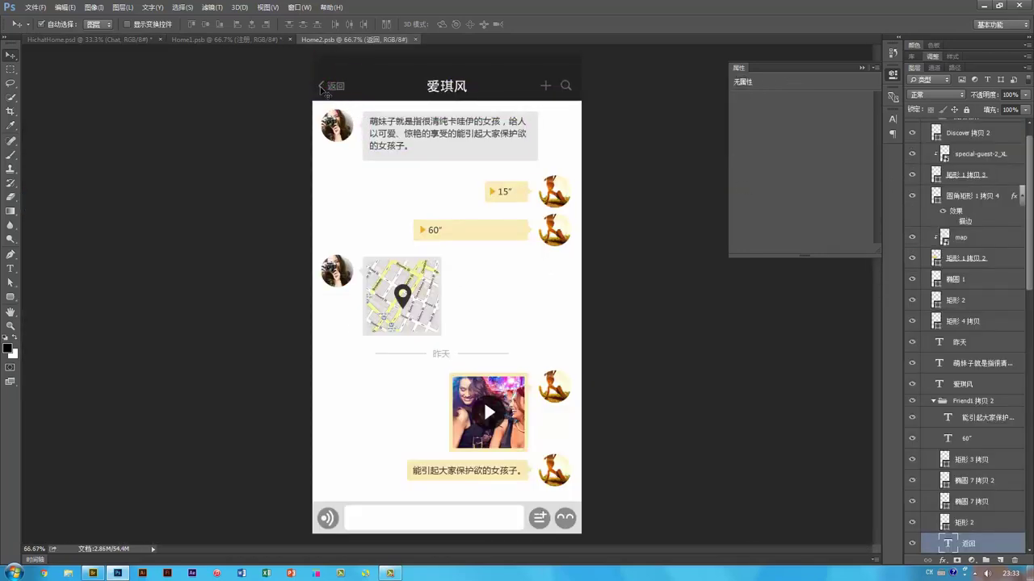
pyautogui.click(273, 42)
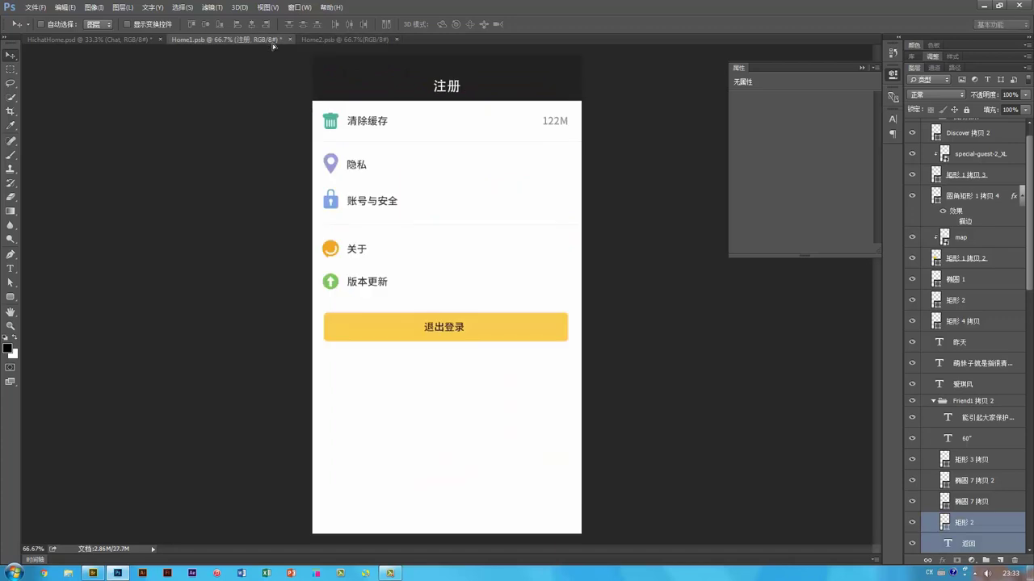
pyautogui.moveTo(272, 43); pyautogui.dragTo(361, 93)
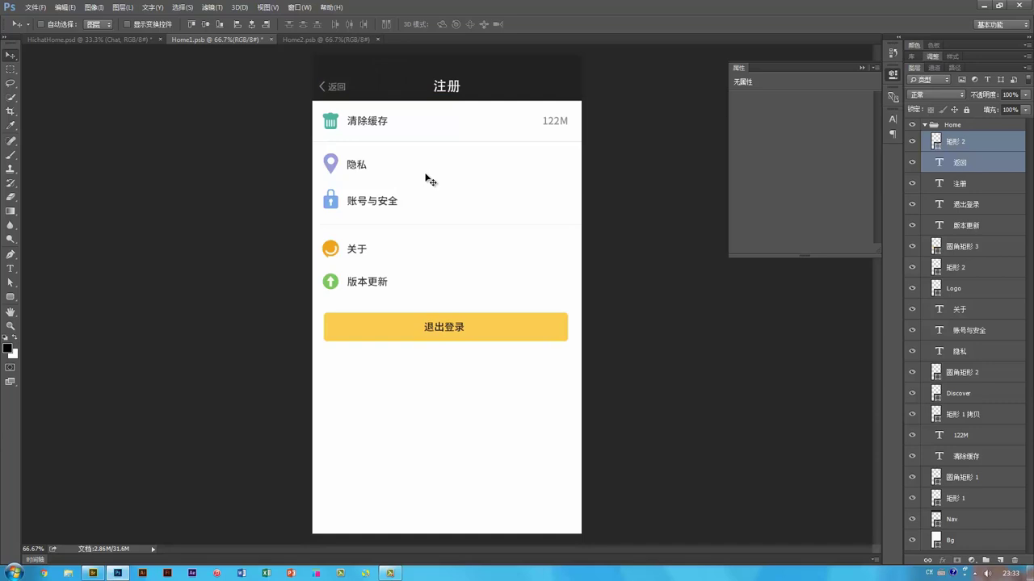
# - Delete the five coloured icons beside the setting entries, from 清除缓存 down to 版本更新
pyautogui.keyDown('ctrl'); pyautogui.click(333, 166); pyautogui.keyUp('ctrl')
pyautogui.keyDown('shift'); pyautogui.click(331, 204); pyautogui.keyUp('shift')
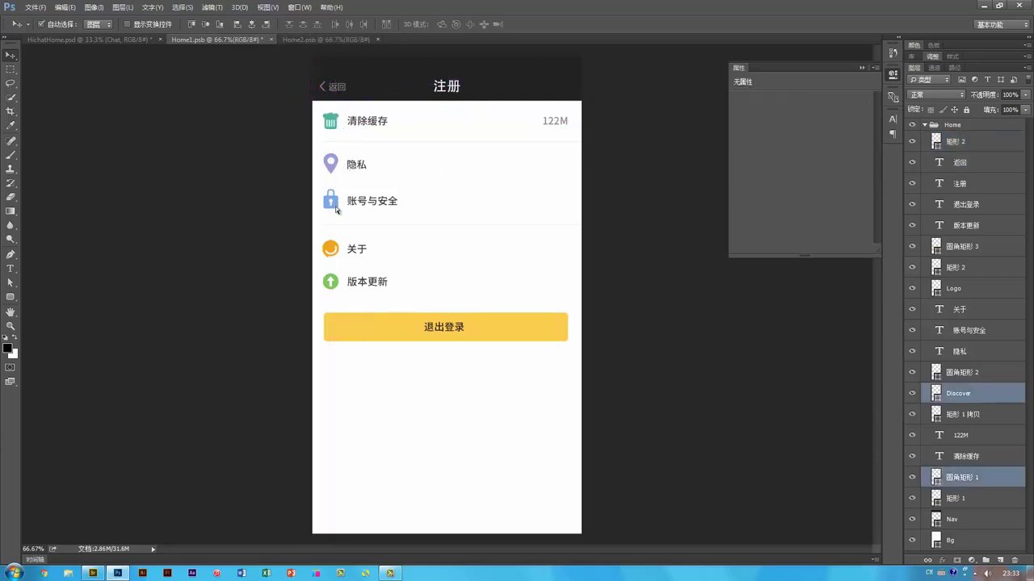
pyautogui.keyDown('shift'); pyautogui.click(332, 252); pyautogui.keyUp('shift')
pyautogui.keyDown('shift'); pyautogui.click(336, 284); pyautogui.keyUp('shift')
pyautogui.keyDown('shift'); pyautogui.click(336, 285); pyautogui.keyUp('shift')
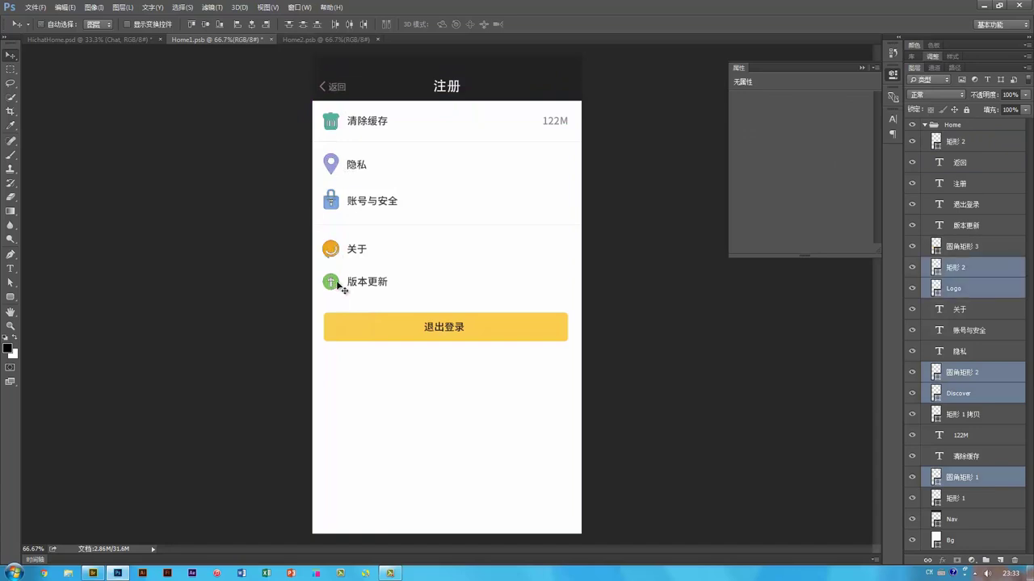
pyautogui.press('Delete')
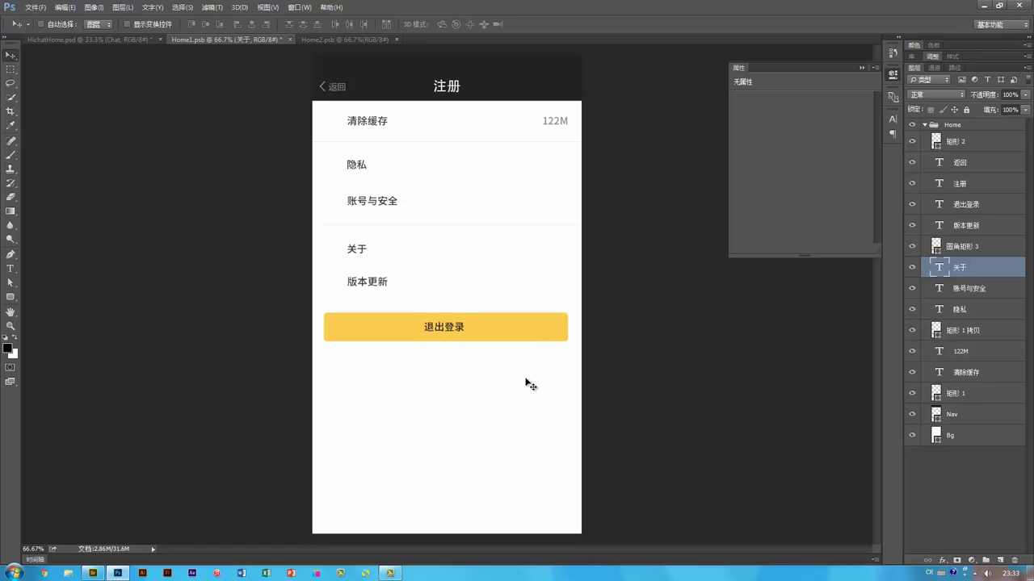
# - Change the yellow button's label to 下一步 and select the label together with its rounded rectangle
pyautogui.press('t')
pyautogui.doubleClick(449, 328)
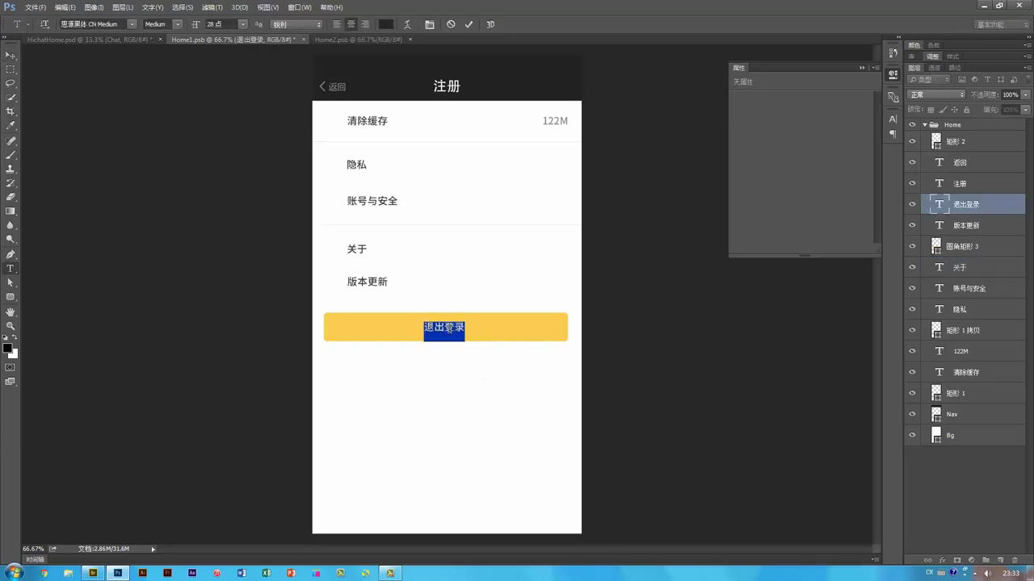
pyautogui.hotkey('ctrl', 'space')
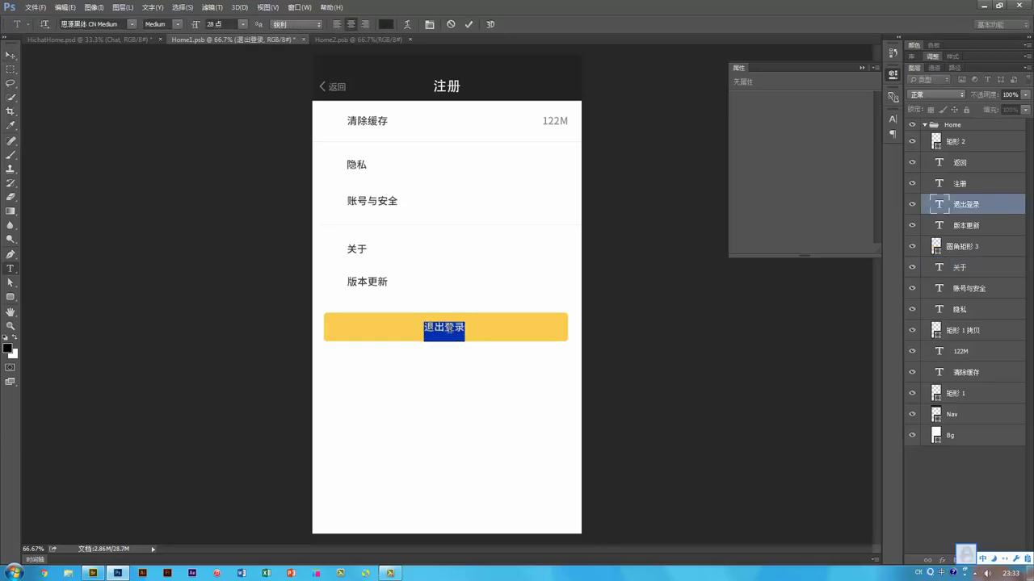
pyautogui.write('xiayibu')
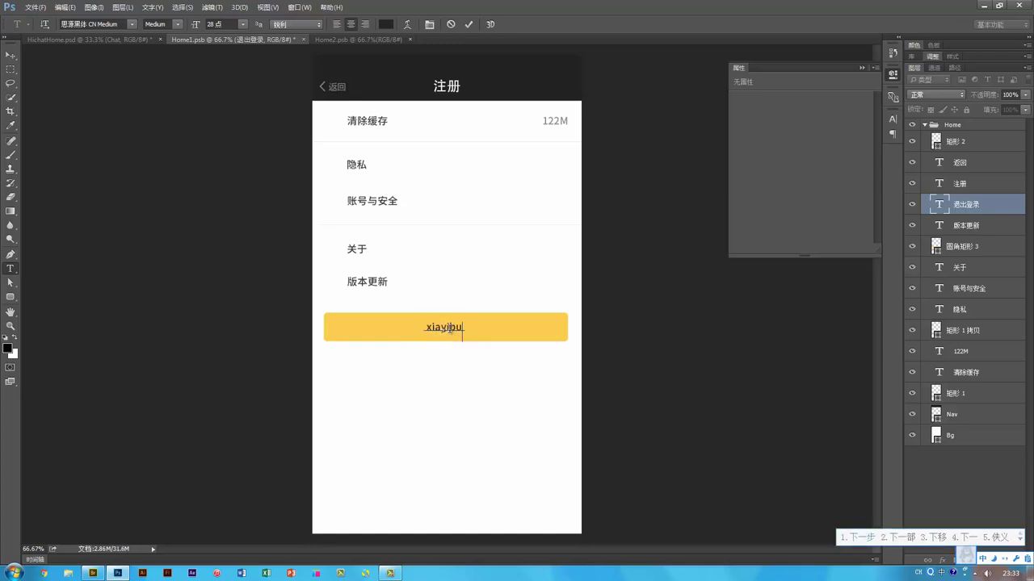
pyautogui.press('space')
pyautogui.hotkey('ctrl', 'Return')
pyautogui.press('v')
pyautogui.keyDown('ctrl'); pyautogui.keyDown('shift'); pyautogui.click(509, 331); pyautogui.keyUp('shift'); pyautogui.keyUp('ctrl')
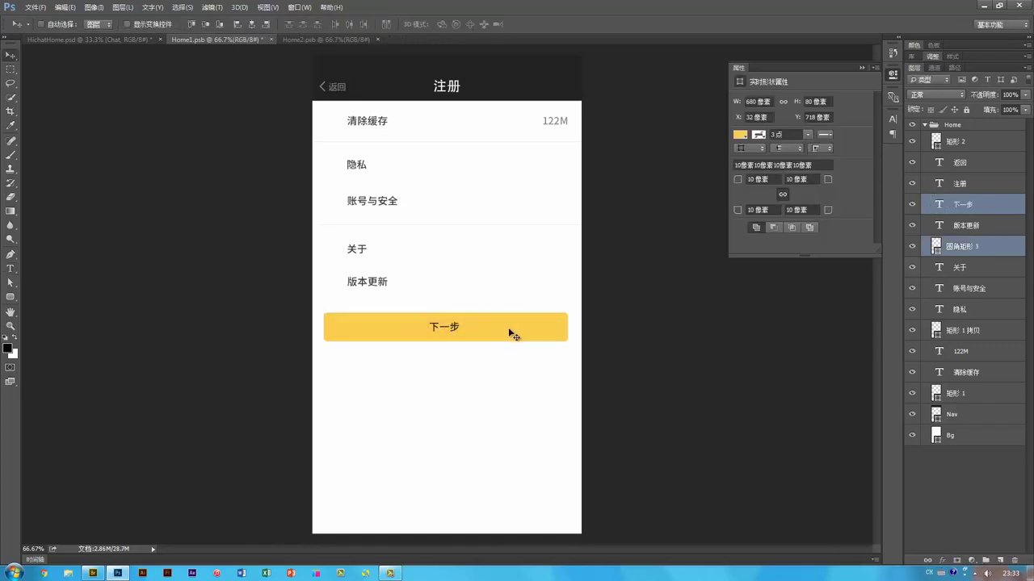
# - Move the 下一步 button up just below the first divider and delete the 隐私, 账号与安全, 关于 and 版本更新 labels
pyautogui.moveTo(510, 334); pyautogui.dragTo(515, 171)
pyautogui.keyDown('ctrl'); pyautogui.click(415, 207); pyautogui.keyUp('ctrl')
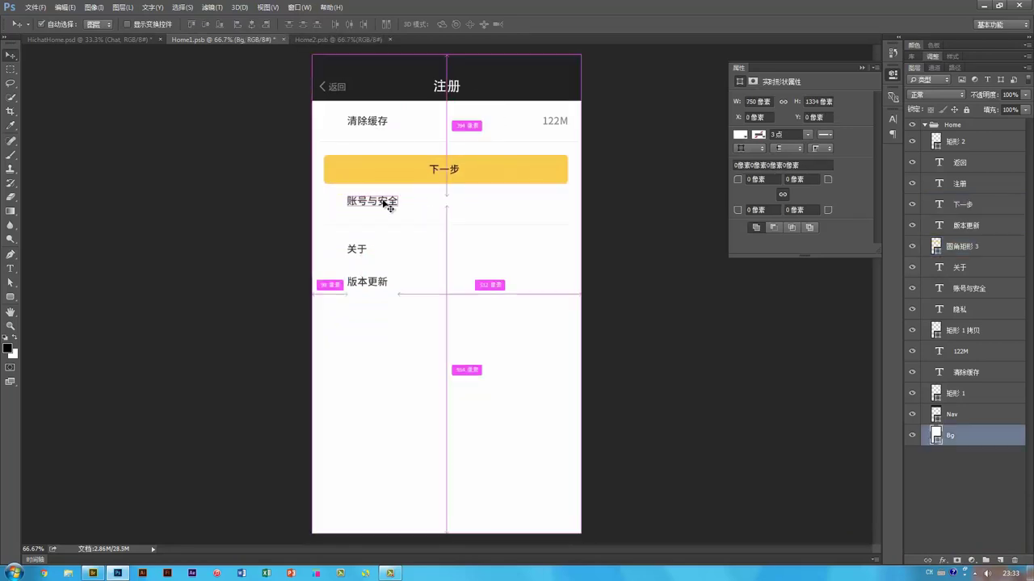
pyautogui.keyDown('ctrl'); pyautogui.click(378, 202); pyautogui.keyUp('ctrl')
pyautogui.keyDown('shift'); pyautogui.click(982, 309); pyautogui.keyUp('shift')
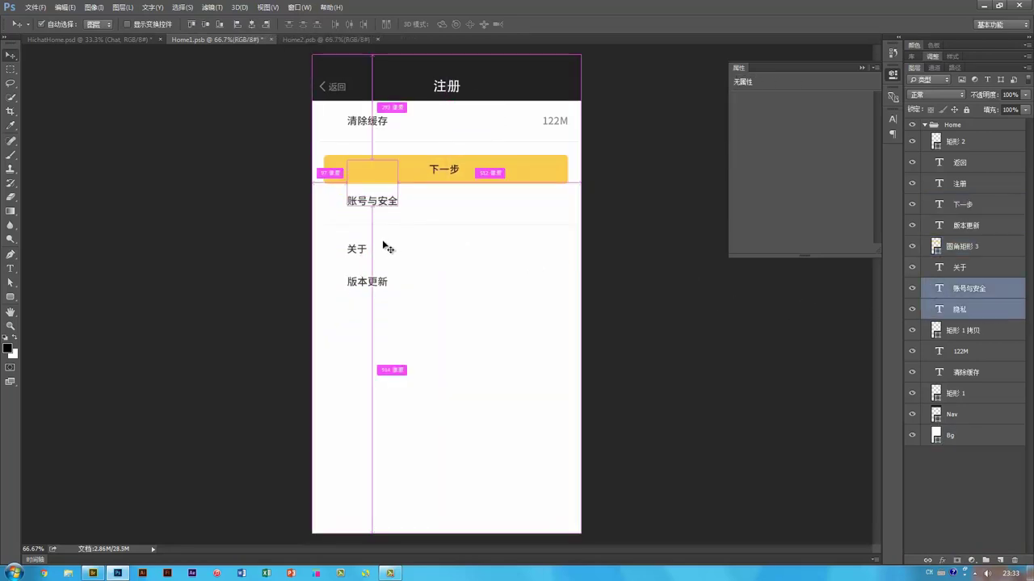
pyautogui.keyDown('shift'); pyautogui.click(361, 251); pyautogui.keyUp('shift')
pyautogui.keyDown('shift'); pyautogui.click(370, 285); pyautogui.keyUp('shift')
pyautogui.press('Delete')
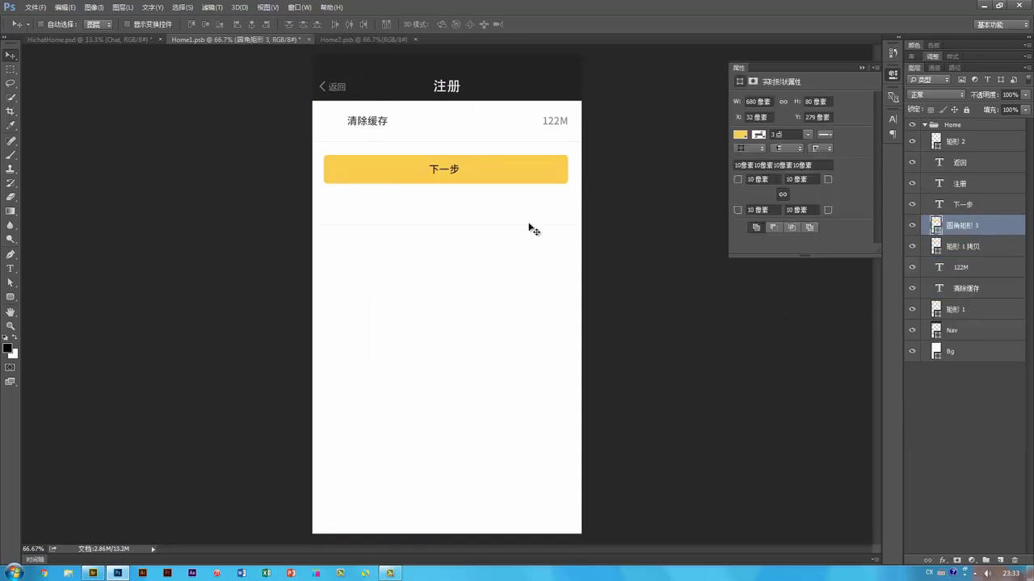
# - Delete the lower divider line beneath the 下一步 button and the 清除缓存 label
pyautogui.click(527, 231)
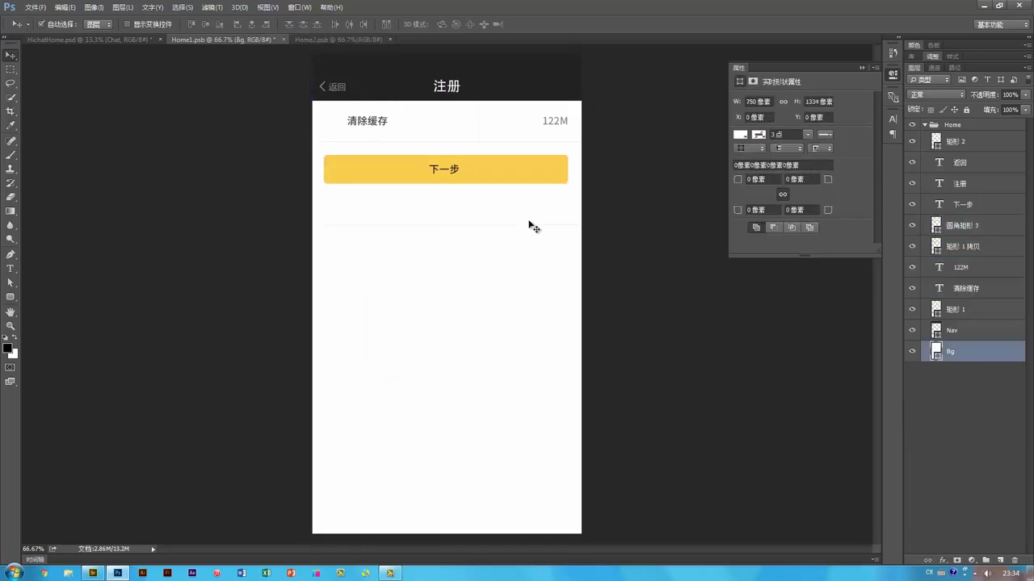
pyautogui.press('ctrl')
pyautogui.click(528, 226)
pyautogui.press('Delete')
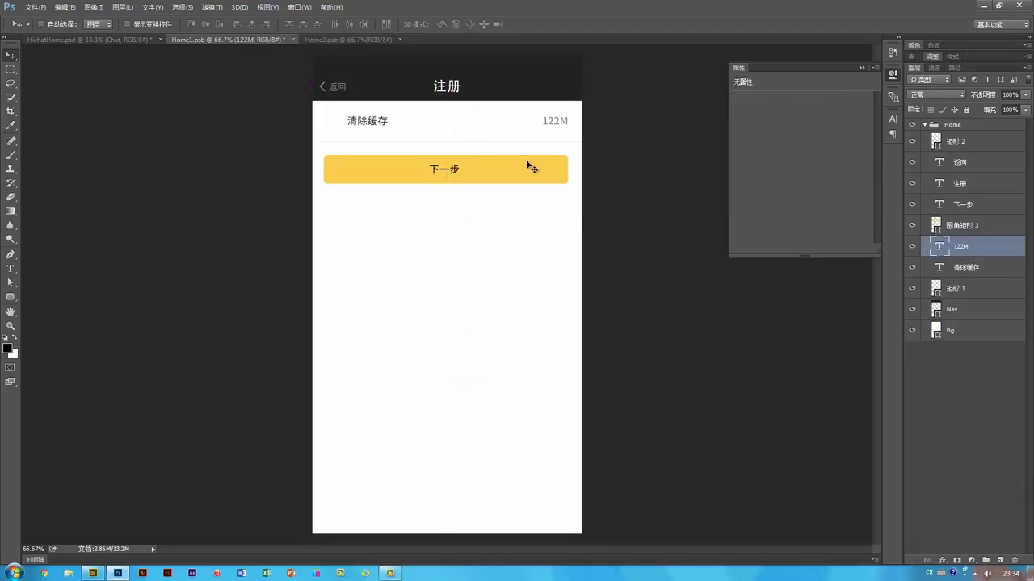
pyautogui.keyDown('ctrl'); pyautogui.click(378, 121); pyautogui.keyUp('ctrl')
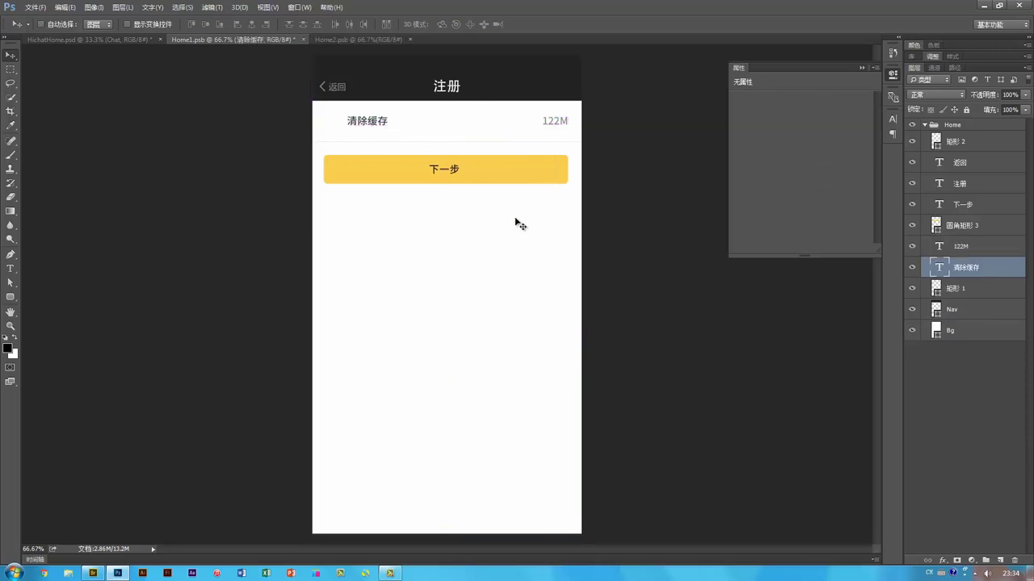
pyautogui.press('Delete')
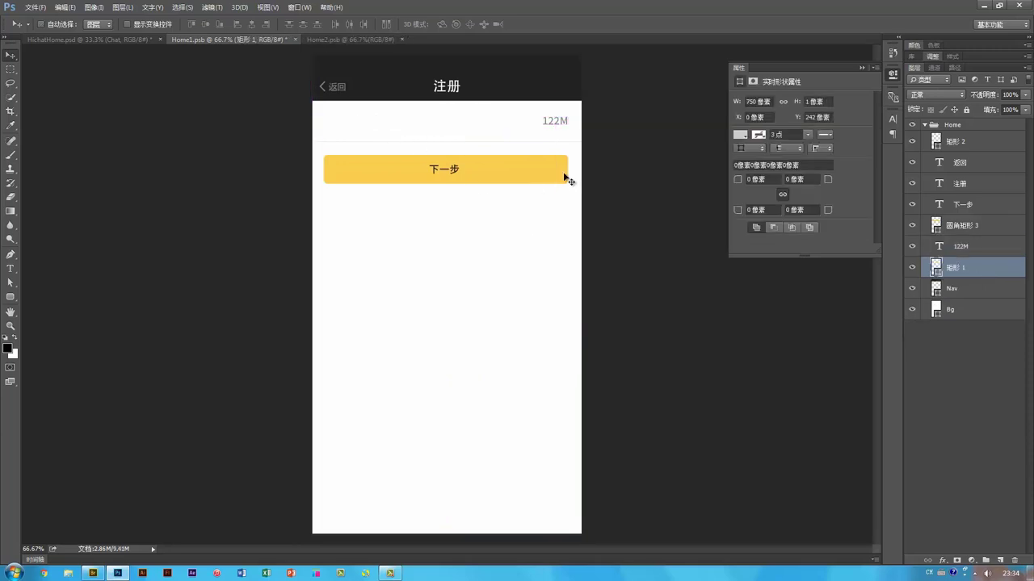
# - Replace the 122M text with the placeholder 输入您的手机号
pyautogui.keyDown('ctrl'); pyautogui.click(552, 126); pyautogui.keyUp('ctrl')
pyautogui.press('t')
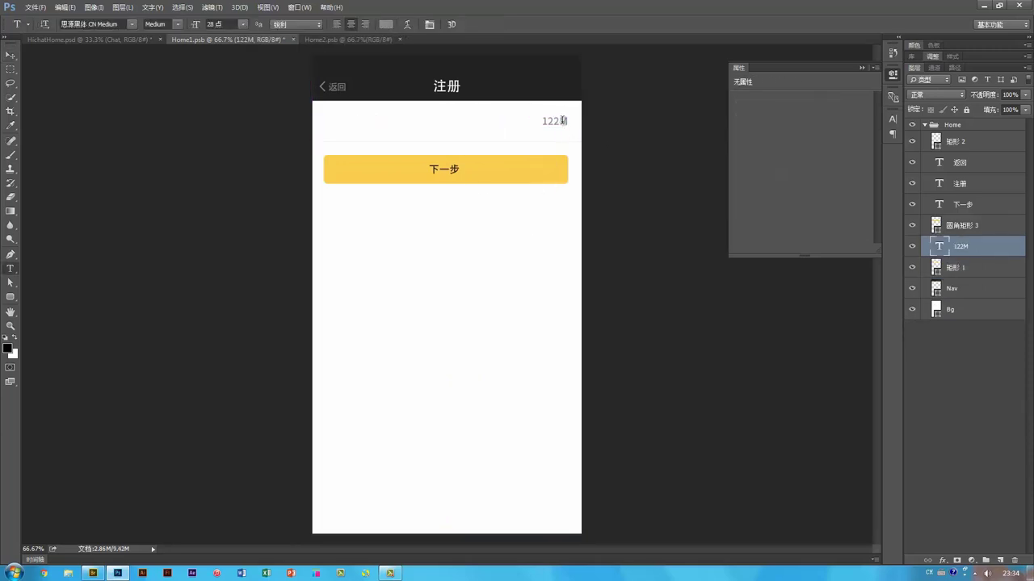
pyautogui.doubleClick(559, 121)
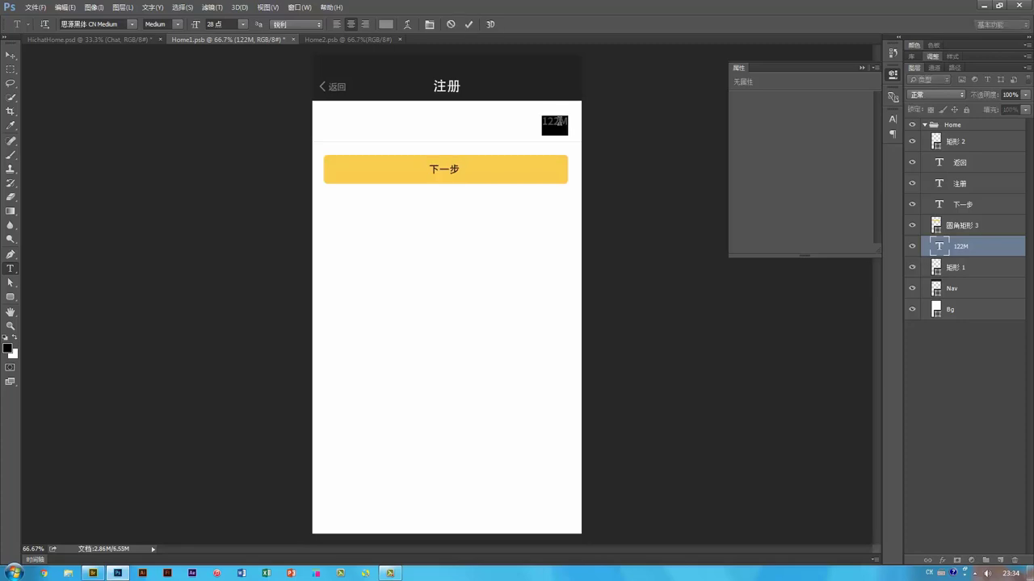
pyautogui.write('shuni')
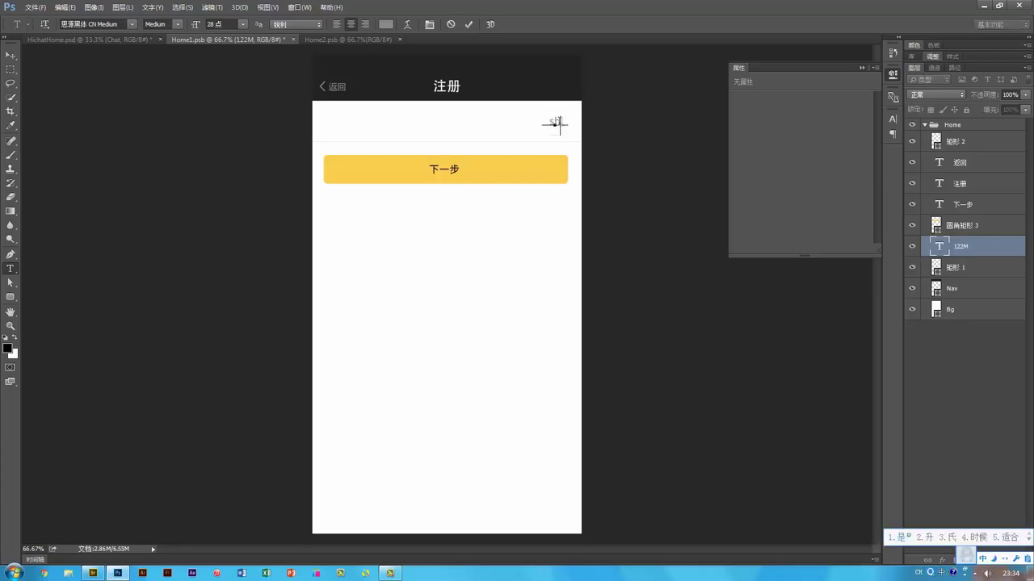
pyautogui.press('BackSpace')
pyautogui.press('BackSpace')
pyautogui.write('runin')
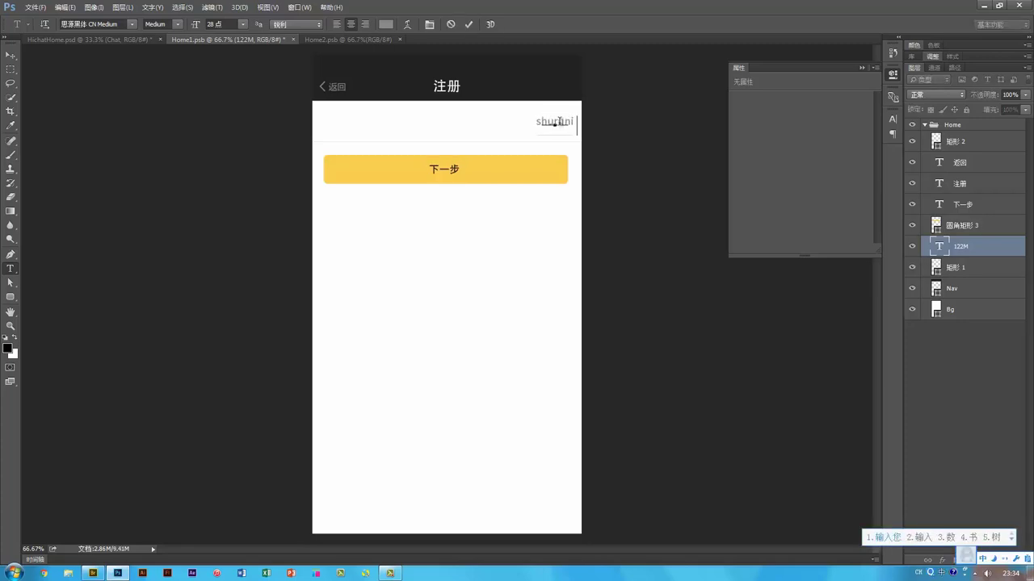
pyautogui.press('space')
pyautogui.write('de')
pyautogui.press('space')
pyautogui.write('shoujihao')
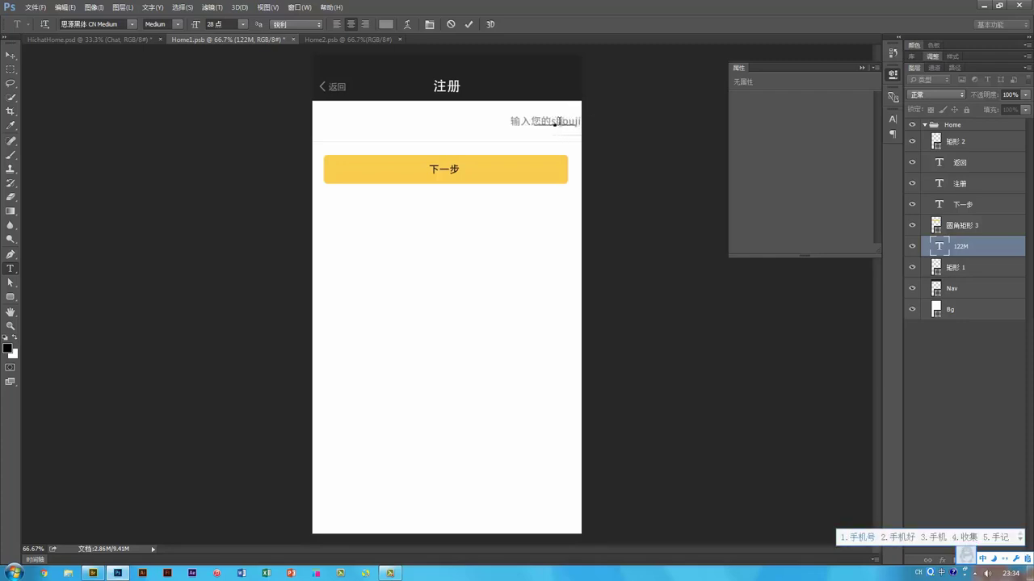
pyautogui.press('space')
pyautogui.hotkey('ctrl', 'space')
pyautogui.hotkey('ctrl', 'Return')
pyautogui.press('v')
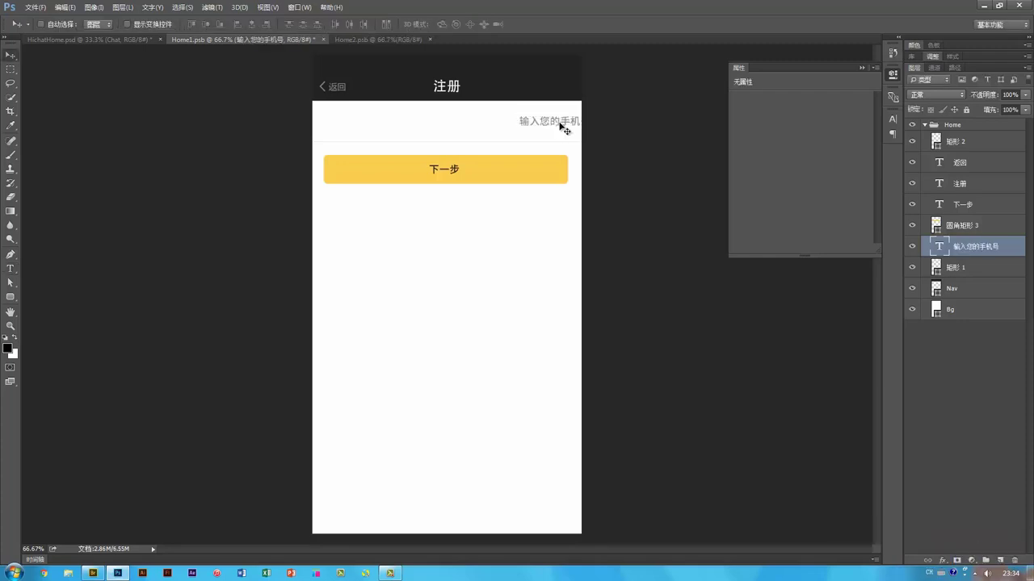
# - Move the 输入您的手机号 placeholder just above the divider, near the button's left edge, and set its colour to #aaa
pyautogui.moveTo(554, 125); pyautogui.dragTo(352, 134)
pyautogui.moveTo(356, 132); pyautogui.dragTo(358, 135)
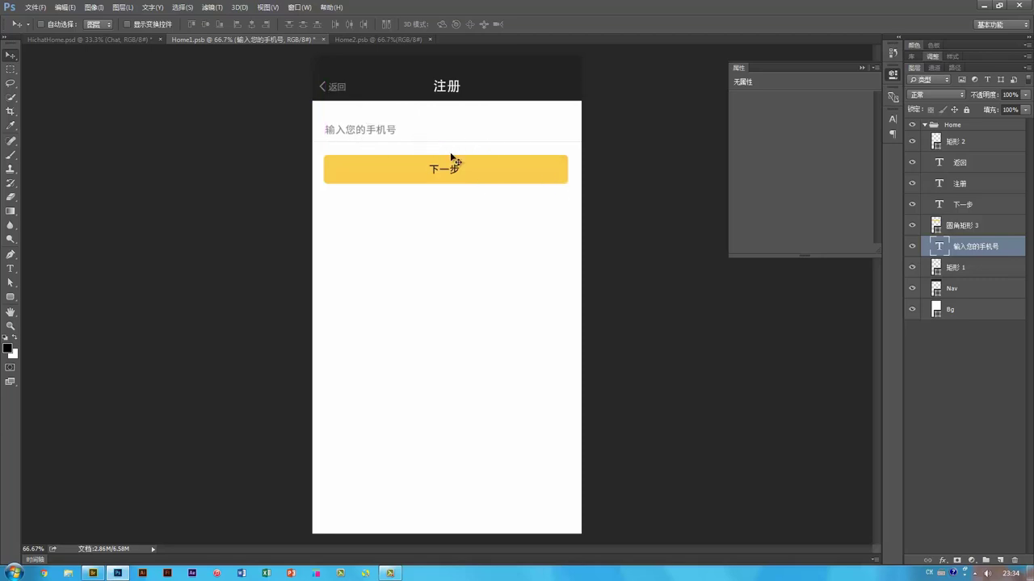
pyautogui.press('t')
pyautogui.click(384, 24)
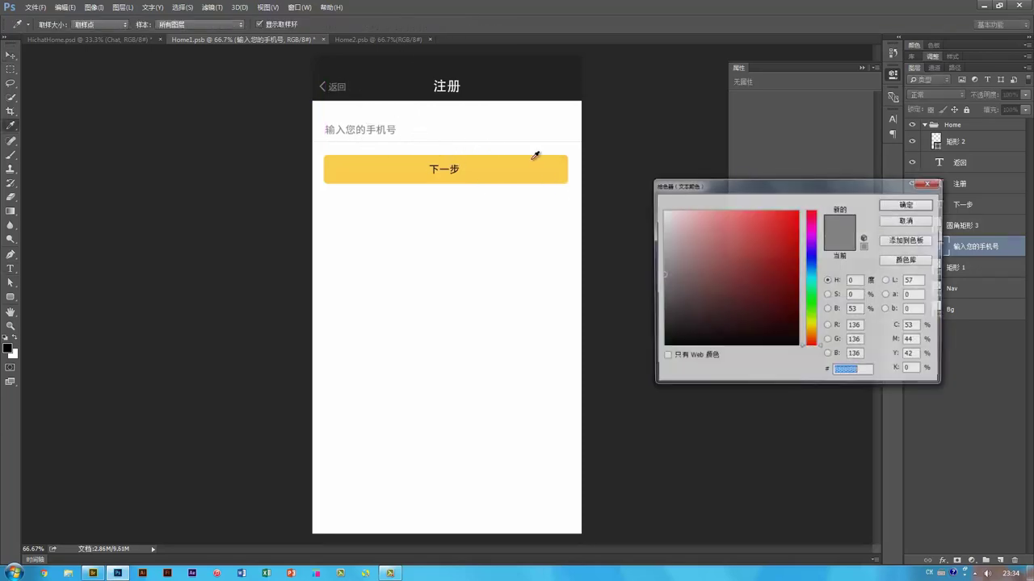
pyautogui.write('aaa')
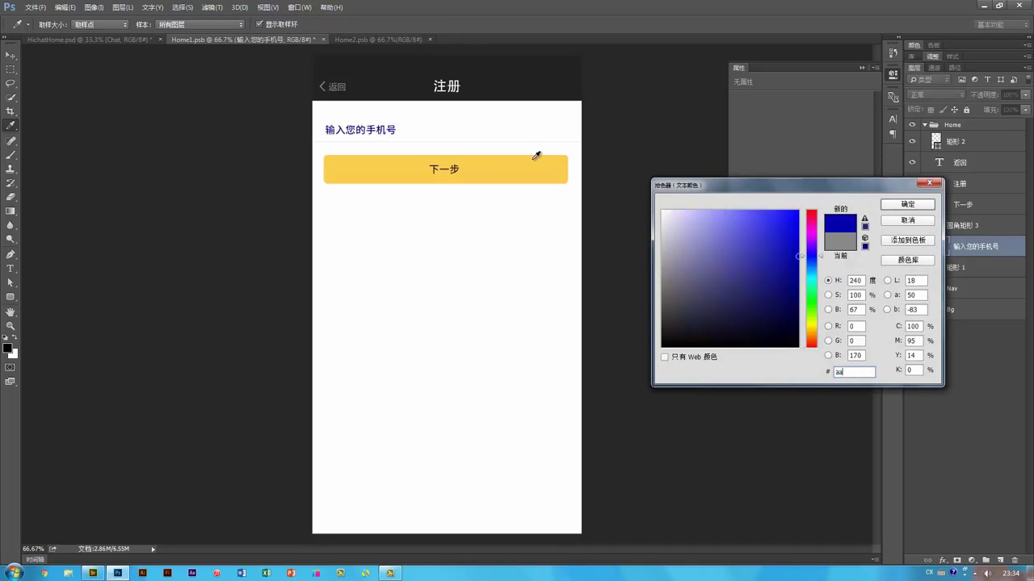
pyautogui.press('Return')
pyautogui.press('v')
# - Set the height of the divider line under the phone number placeholder to 3 px
pyautogui.click(543, 149)
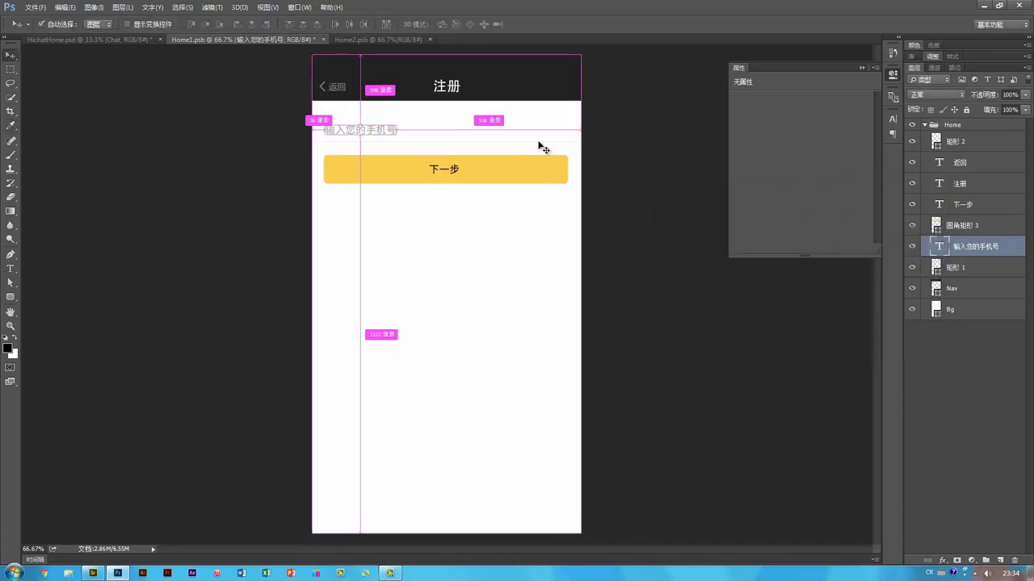
pyautogui.press('ctrl')
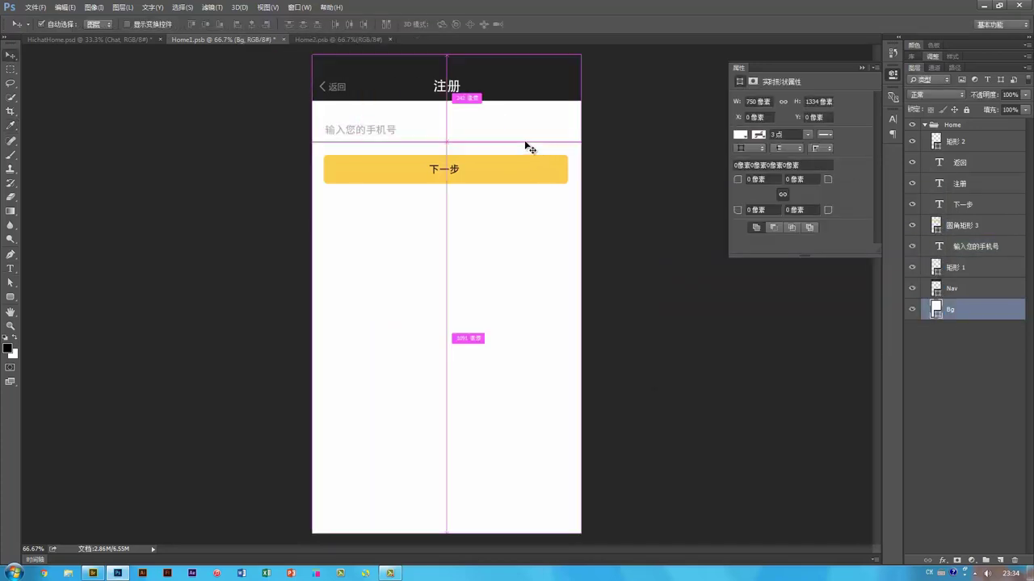
pyautogui.press('ctrl')
pyautogui.click(524, 143)
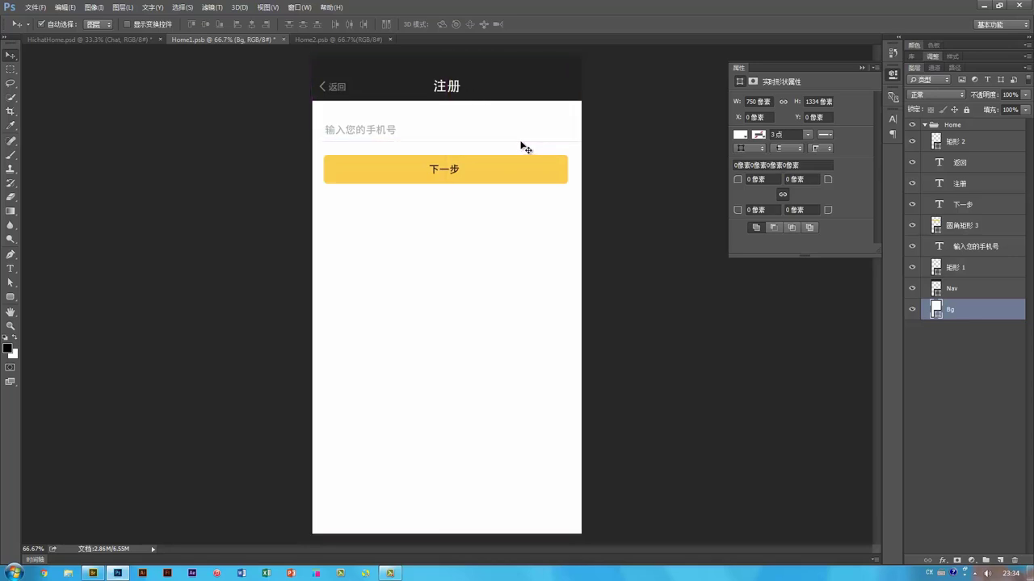
pyautogui.click(522, 143)
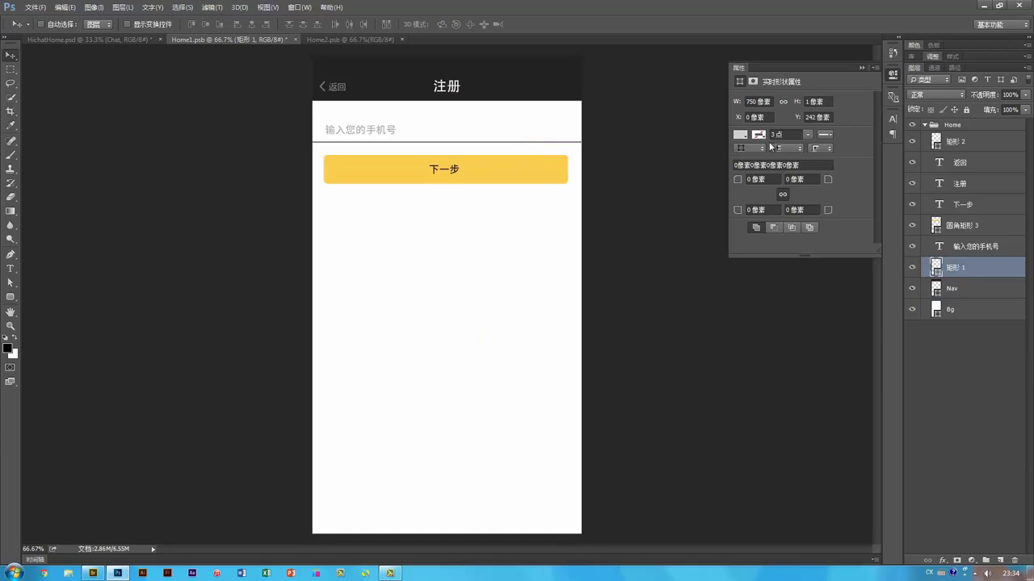
pyautogui.doubleClick(805, 101)
pyautogui.write('3')
pyautogui.press('Return')
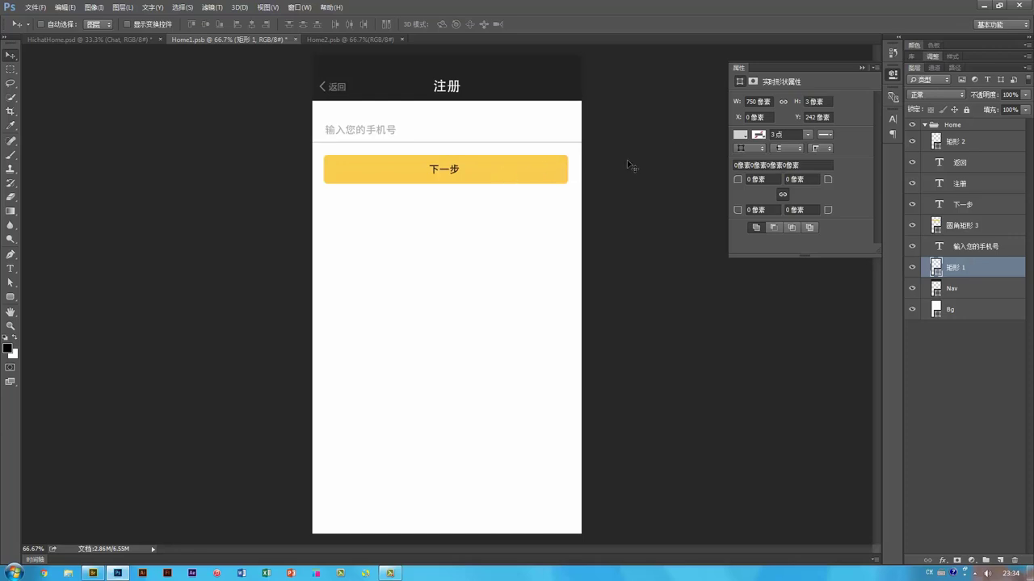
# - Narrow the divider line evenly from both ends to 674 px wide and nudge it to Y 241 px
pyautogui.hotkey('ctrl', 't')
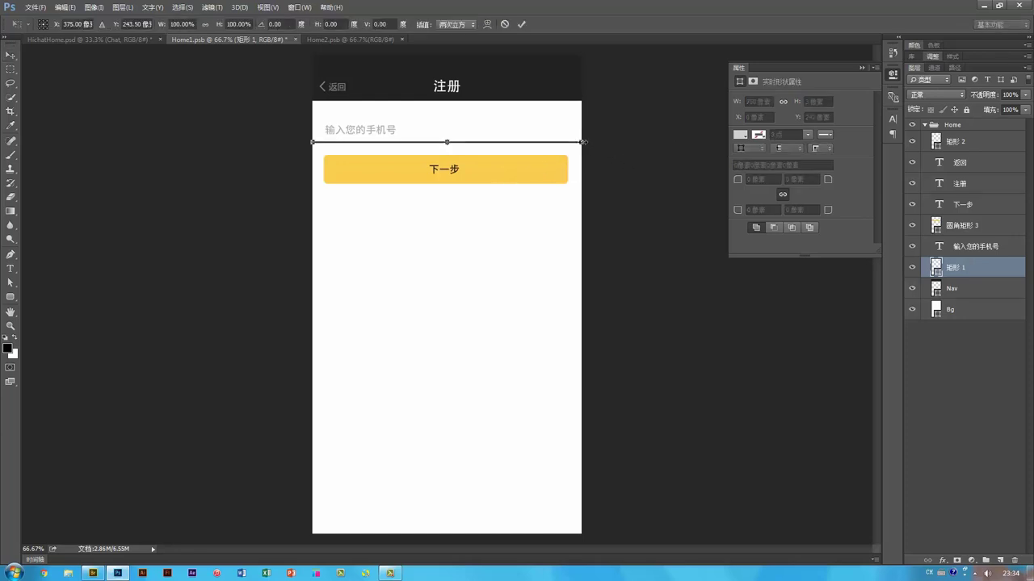
pyautogui.moveTo(582, 142); pyautogui.dragTo(570, 142)
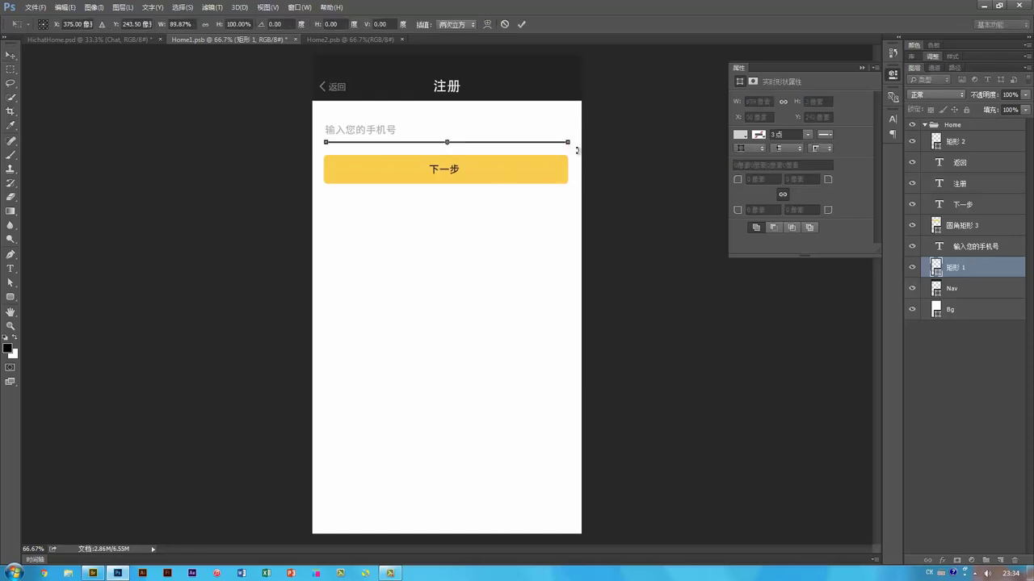
pyautogui.press('Return')
pyautogui.press('Down')
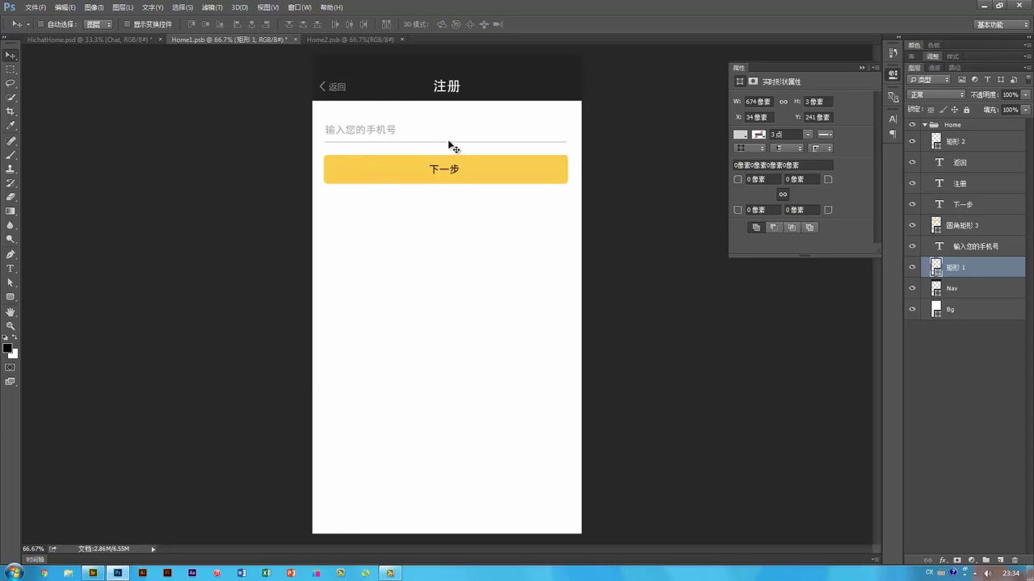
# - Extend the header title to read 注册(1/3)
pyautogui.press('t')
pyautogui.click(460, 91)
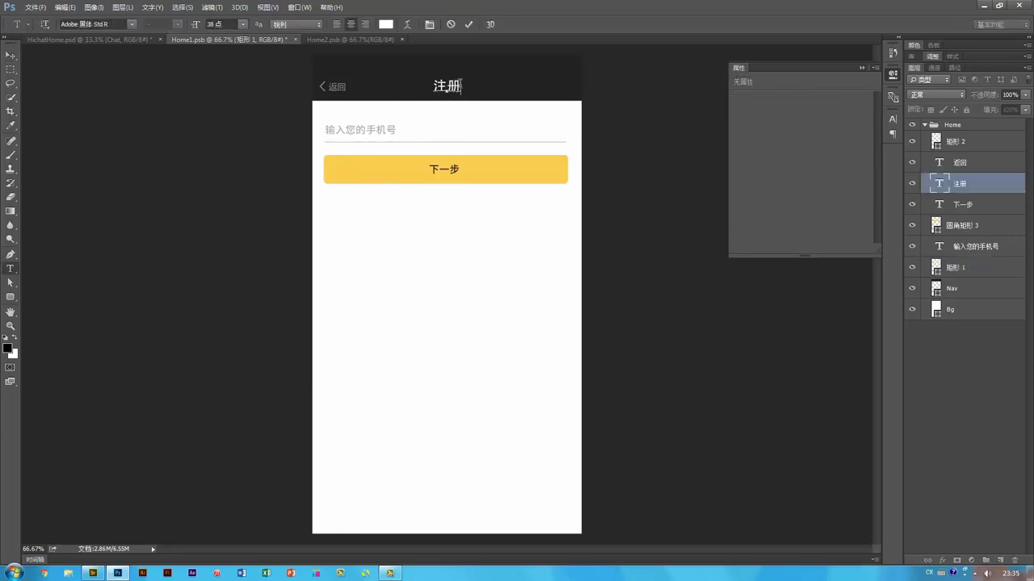
pyautogui.write('()')
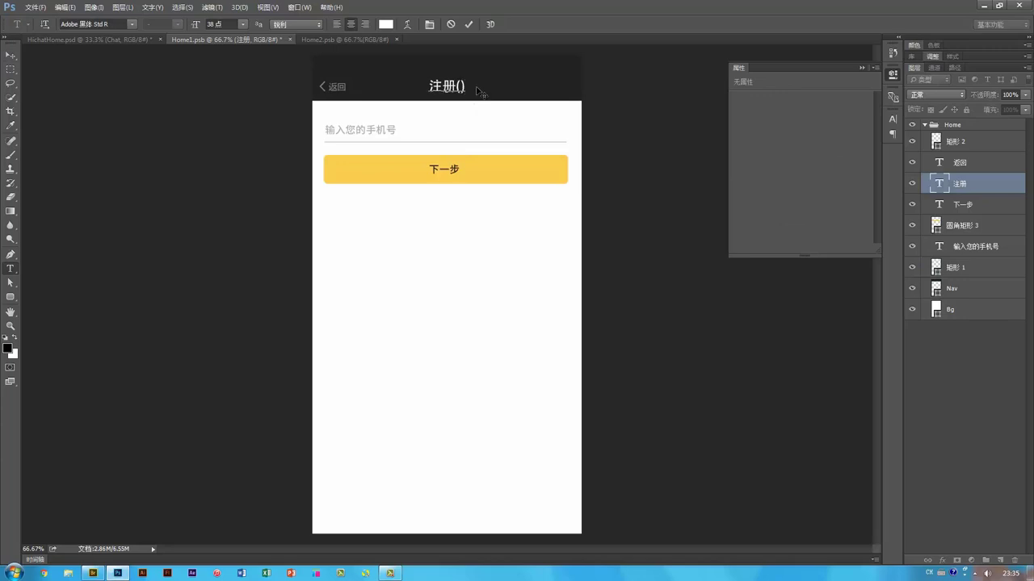
pyautogui.write('1/3')
pyautogui.hotkey('ctrl', 'Return')
pyautogui.press('v')
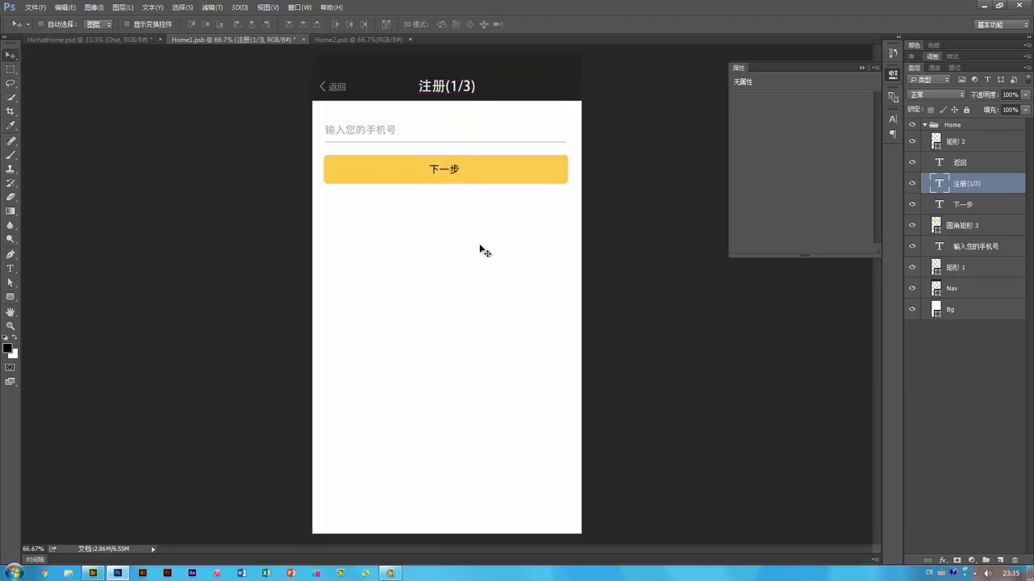
# - Save the 注册(1/3) screen's smart object and close it together with the Chat screen's document
pyautogui.hotkey('ctrl', 's')
pyautogui.hotkey('ctrl', 'w')
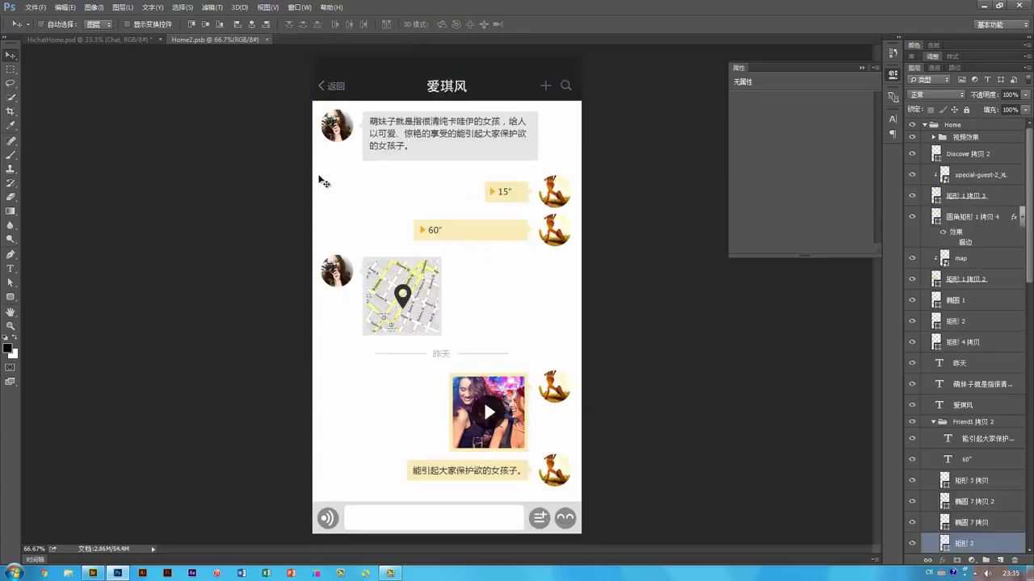
pyautogui.hotkey('ctrl', 'w')
# - Duplicate the Sign1 screen as an independent smart object and place the copy to the right of the original
pyautogui.moveTo(261, 439); pyautogui.dragTo(567, 259)
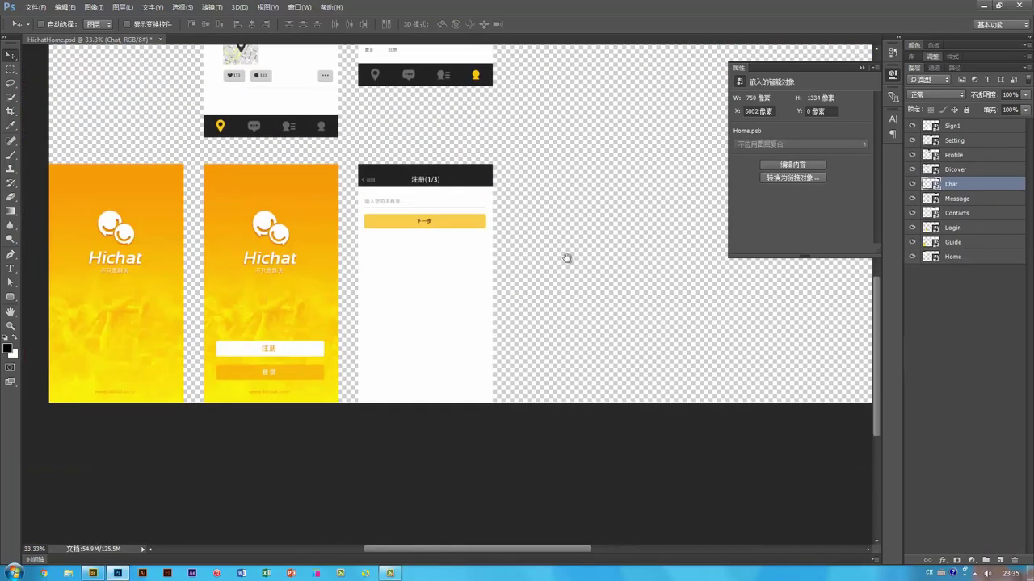
pyautogui.moveTo(480, 231); pyautogui.dragTo(456, 277)
pyautogui.keyDown('ctrl'); pyautogui.click(427, 273); pyautogui.keyUp('ctrl')
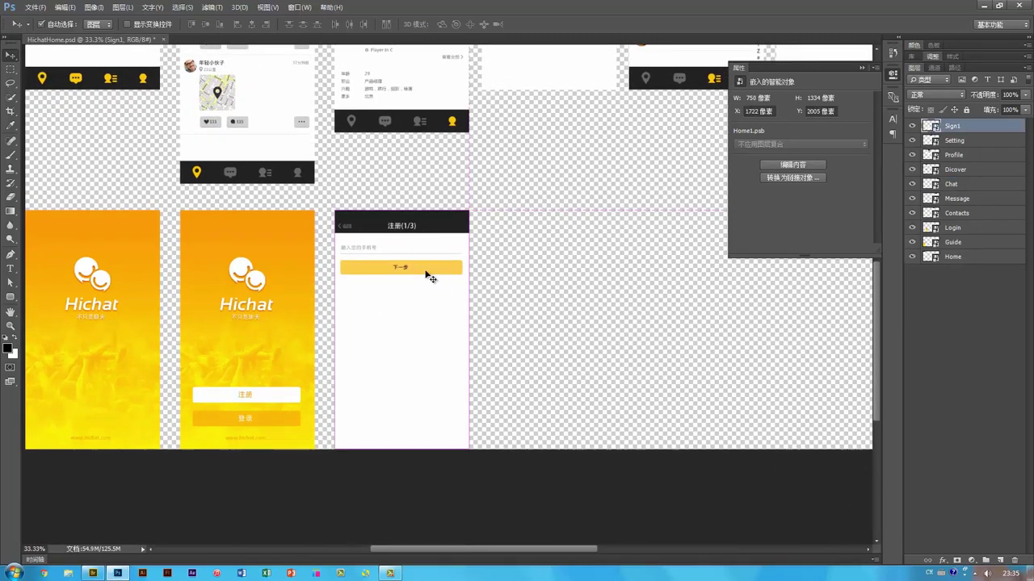
pyautogui.rightClick(982, 126)
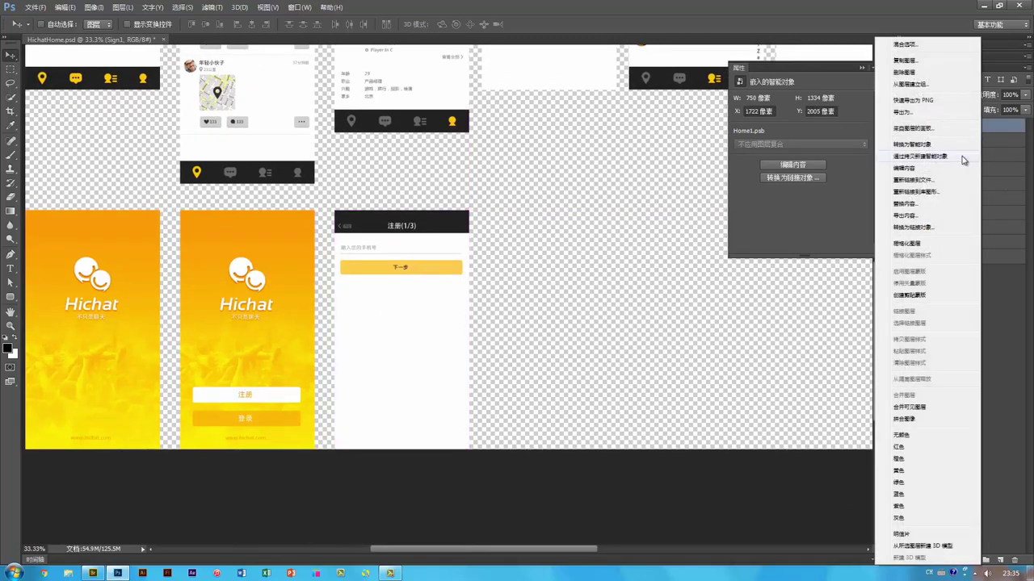
pyautogui.click(966, 161)
pyautogui.moveTo(422, 323); pyautogui.dragTo(552, 320)
# - Rename the copied screen's layer as Sign2
pyautogui.doubleClick(957, 126)
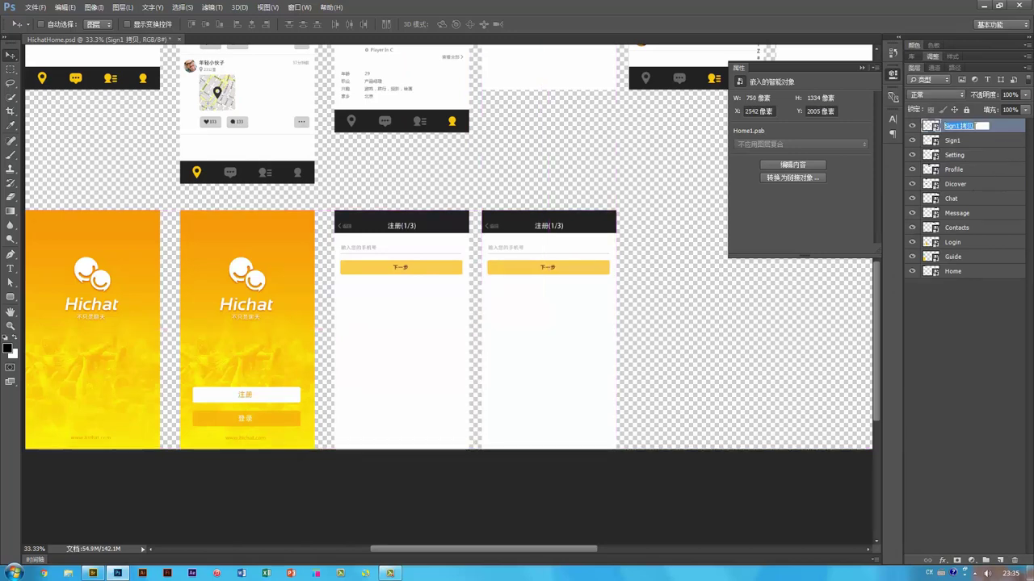
pyautogui.write('2')
pyautogui.press('Return')
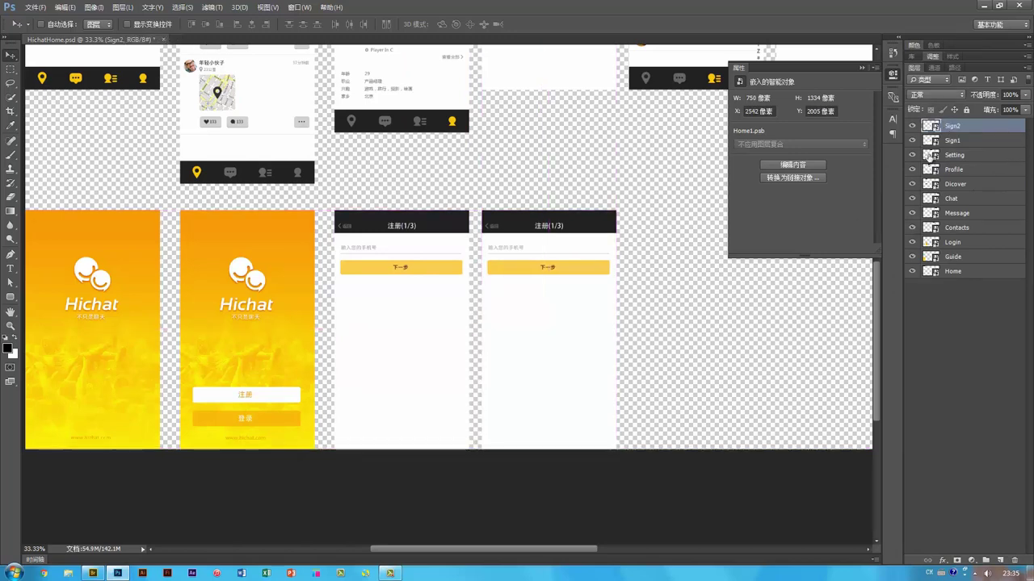
# - Open the Sign2 smart object, change the input placeholder to 输入您手机收到的验证码 and align its start with the underline
pyautogui.doubleClick(930, 126)
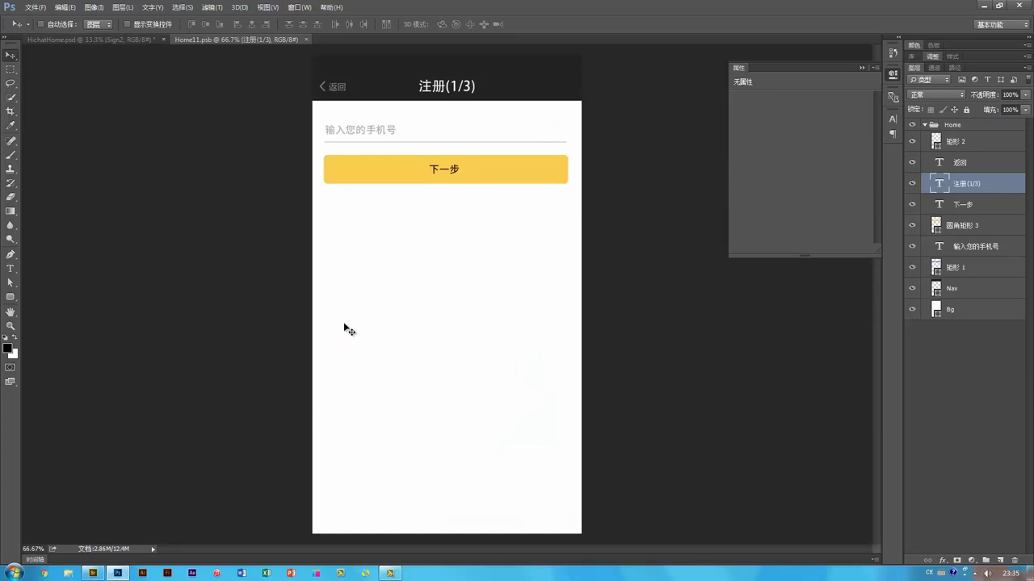
pyautogui.doubleClick(378, 130)
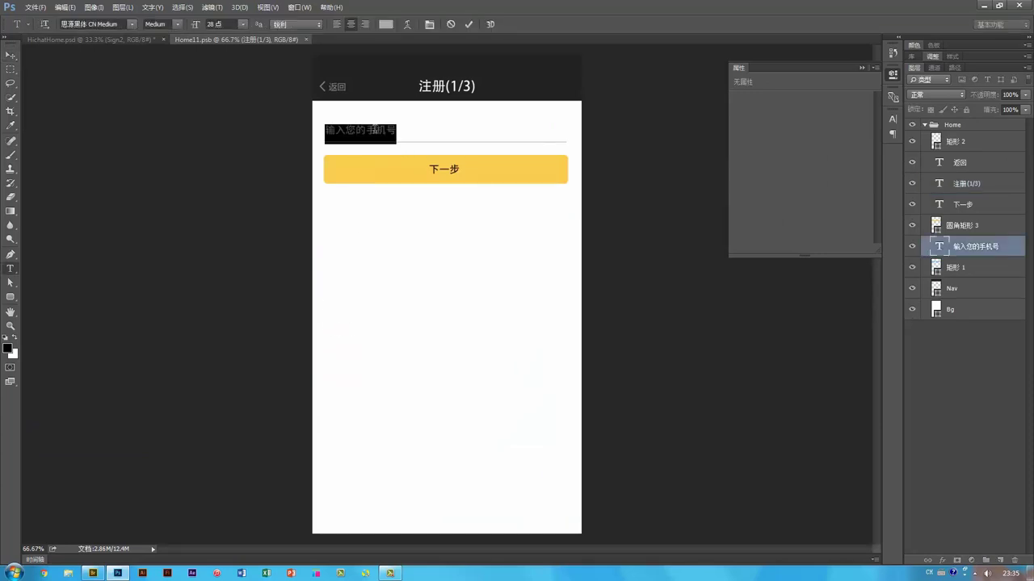
pyautogui.hotkey('ctrl', 'space')
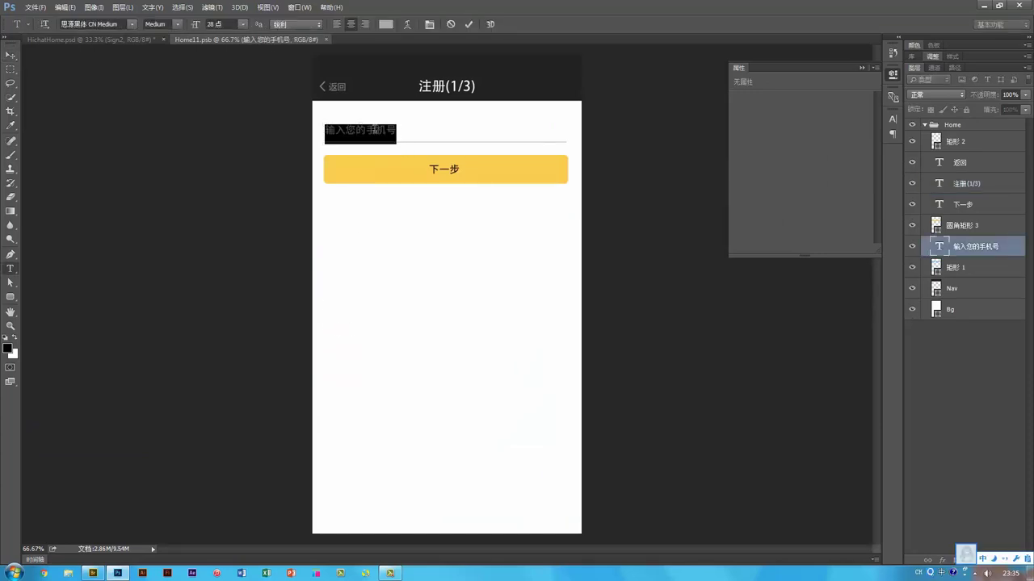
pyautogui.write('输入您')
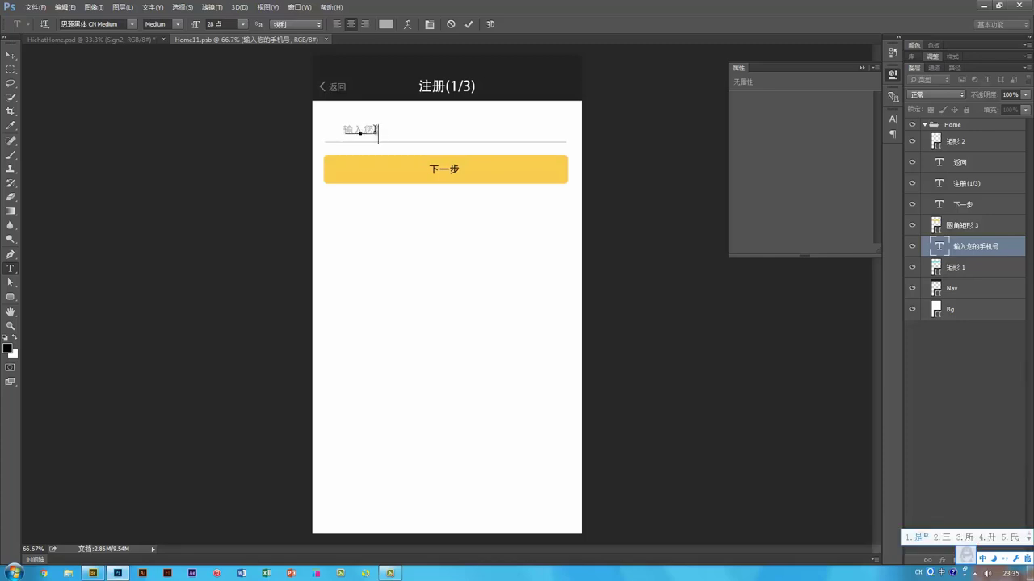
pyautogui.write('收到的yanz')
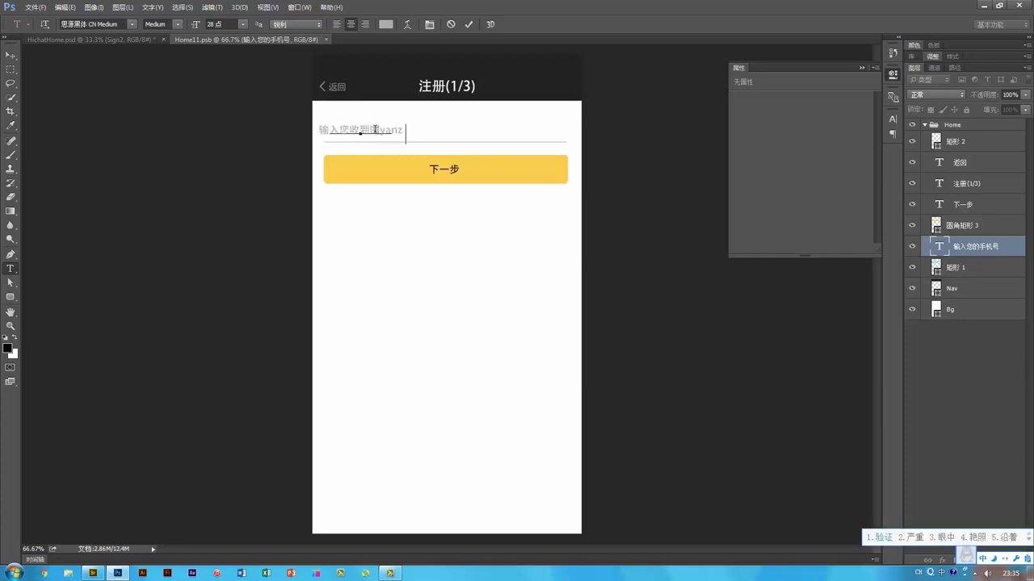
pyautogui.write('hengma ')
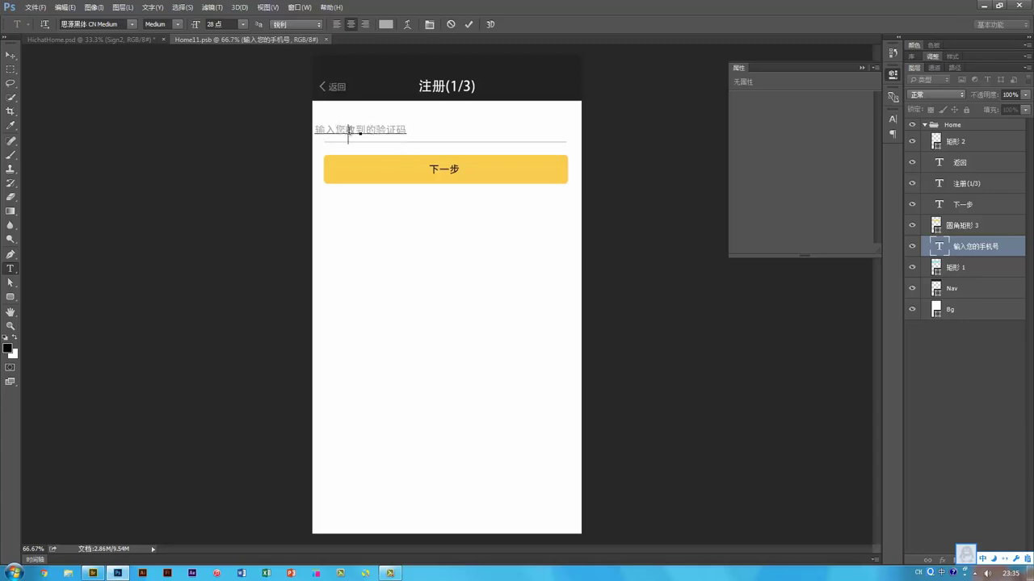
pyautogui.write('shouji')
pyautogui.hotkey('ctrl', 'Return')
pyautogui.press('v')
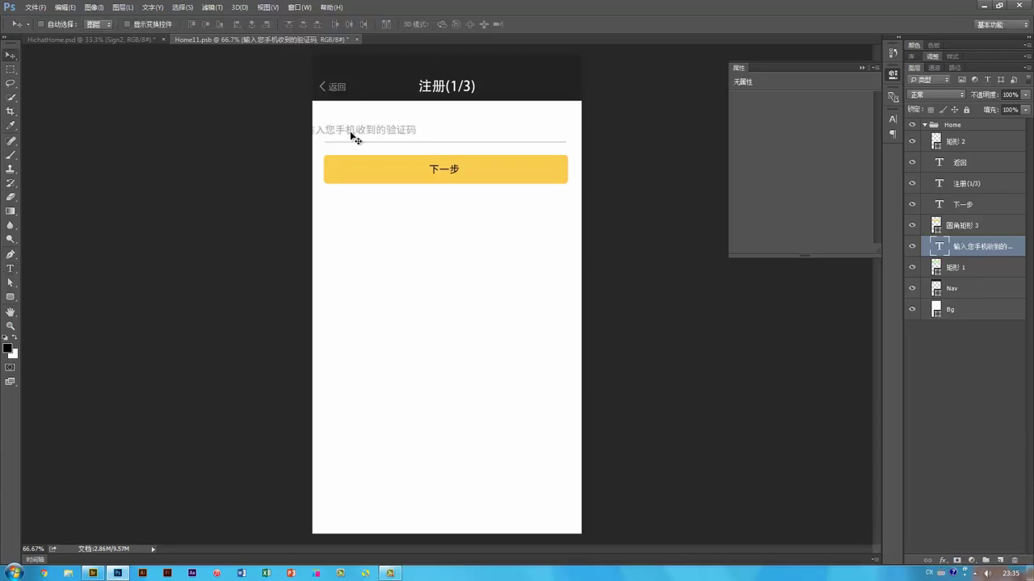
pyautogui.moveTo(353, 137); pyautogui.dragTo(371, 135)
# - Change the header title to 注册(2/3), and save and close the Sign2 smart object
pyautogui.doubleClick(455, 86)
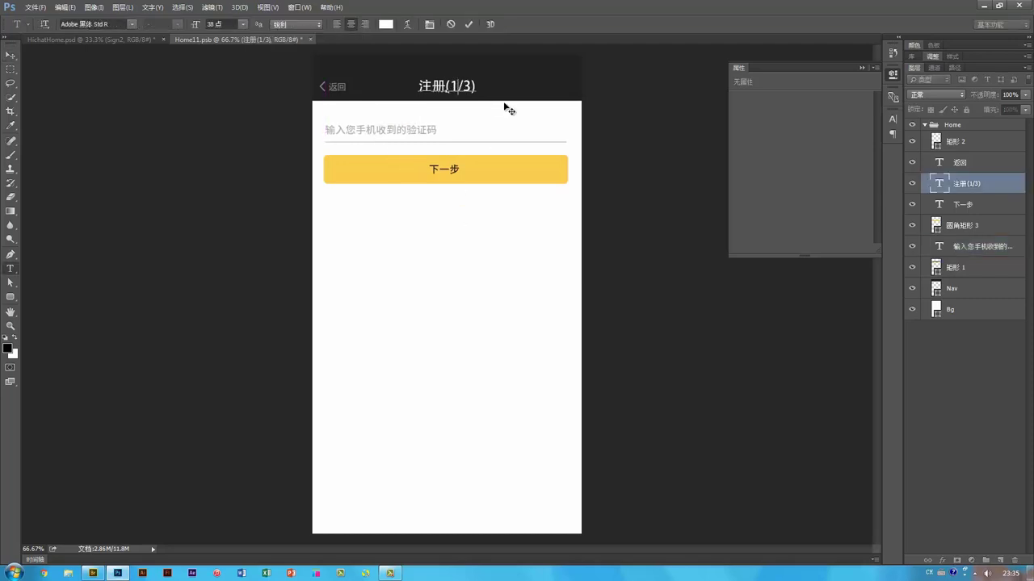
pyautogui.write('2')
pyautogui.hotkey('ctrl', 'Return')
pyautogui.hotkey('ctrl', 's')
pyautogui.hotkey('ctrl', 'w')
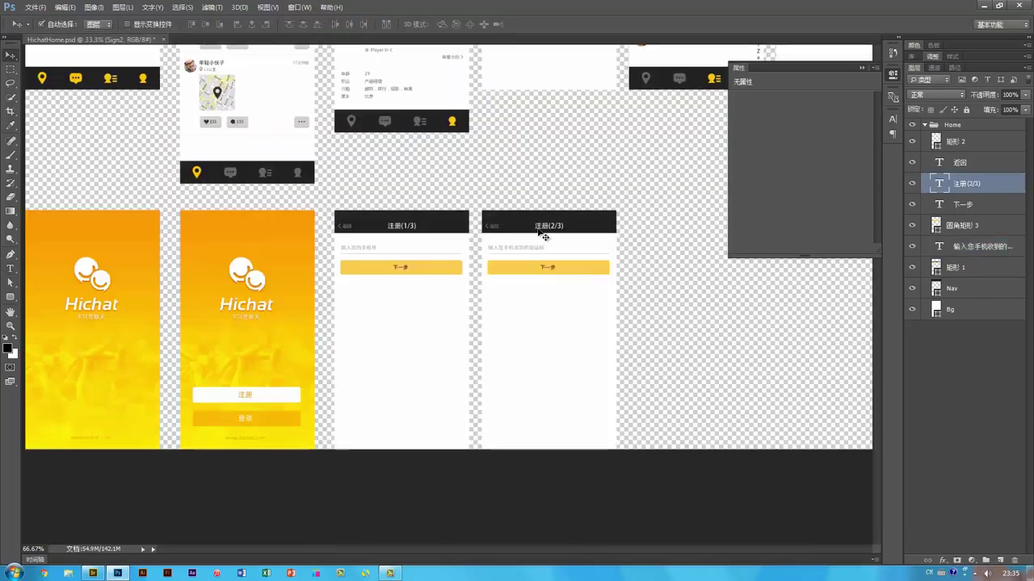
# - Duplicate the Sign2 screen as an independent smart object and place the copy to the right of the original
pyautogui.moveTo(569, 297); pyautogui.dragTo(485, 307)
pyautogui.moveTo(496, 360); pyautogui.dragTo(452, 358)
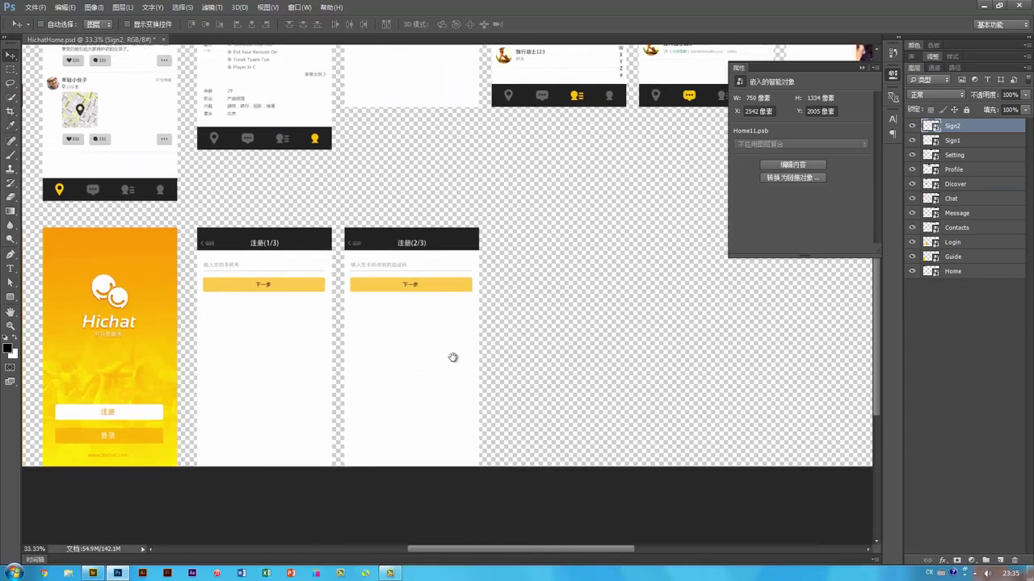
pyautogui.rightClick(978, 126)
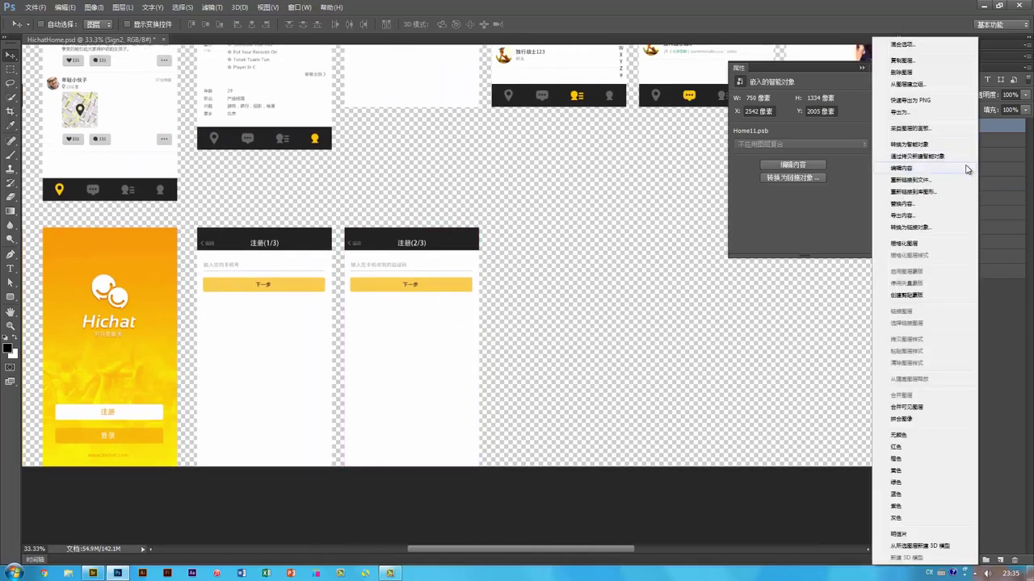
pyautogui.click(953, 157)
pyautogui.moveTo(338, 355); pyautogui.dragTo(486, 353)
pyautogui.moveTo(604, 316); pyautogui.dragTo(501, 345)
# - Open the Sign2 copy's smart object and change its header title to 注册(3/3)
pyautogui.hotkey('ctrl', '1')
pyautogui.doubleClick(931, 126)
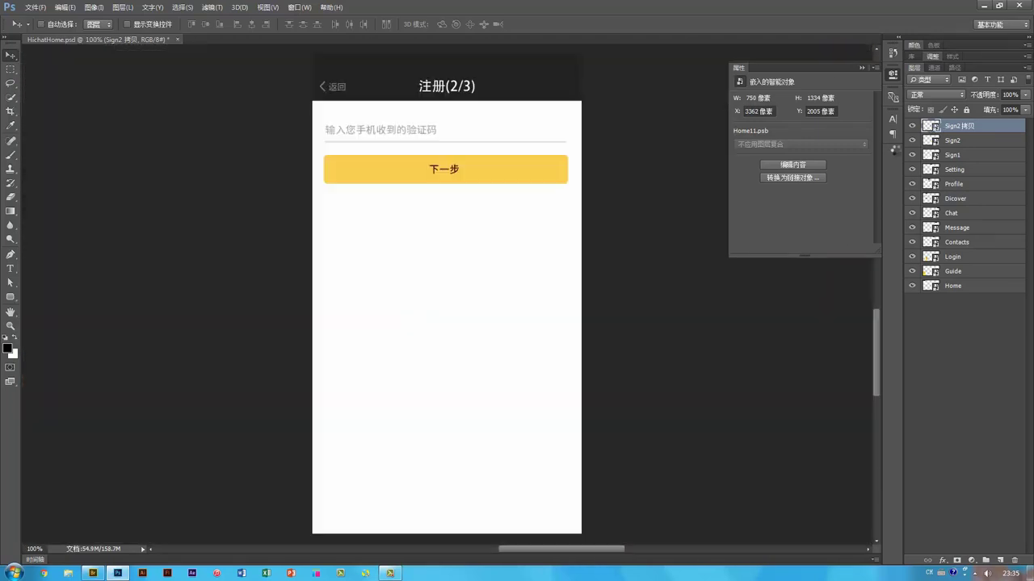
pyautogui.press('t')
pyautogui.doubleClick(454, 86)
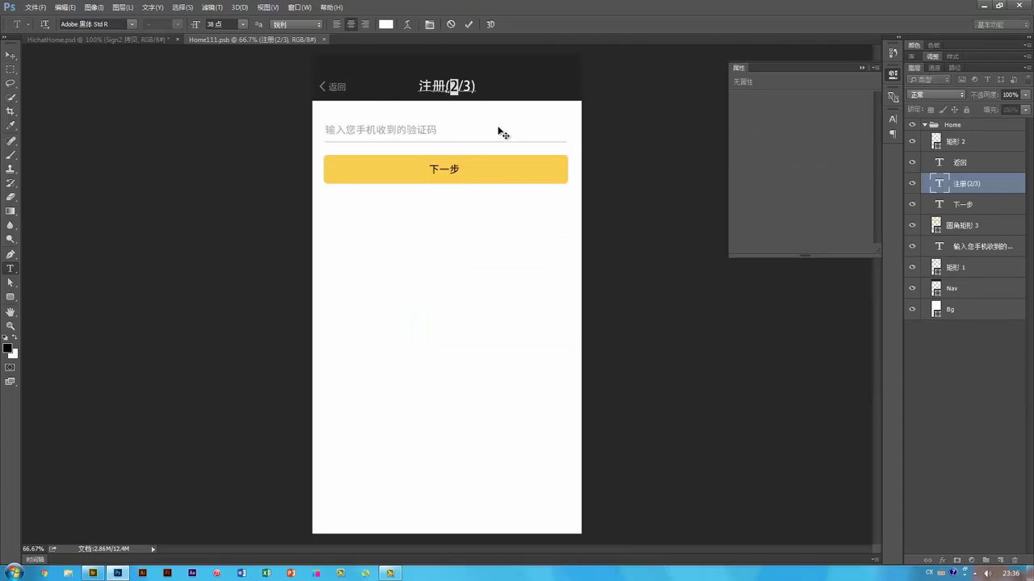
pyautogui.write('3')
pyautogui.hotkey('ctrl', 'Return')
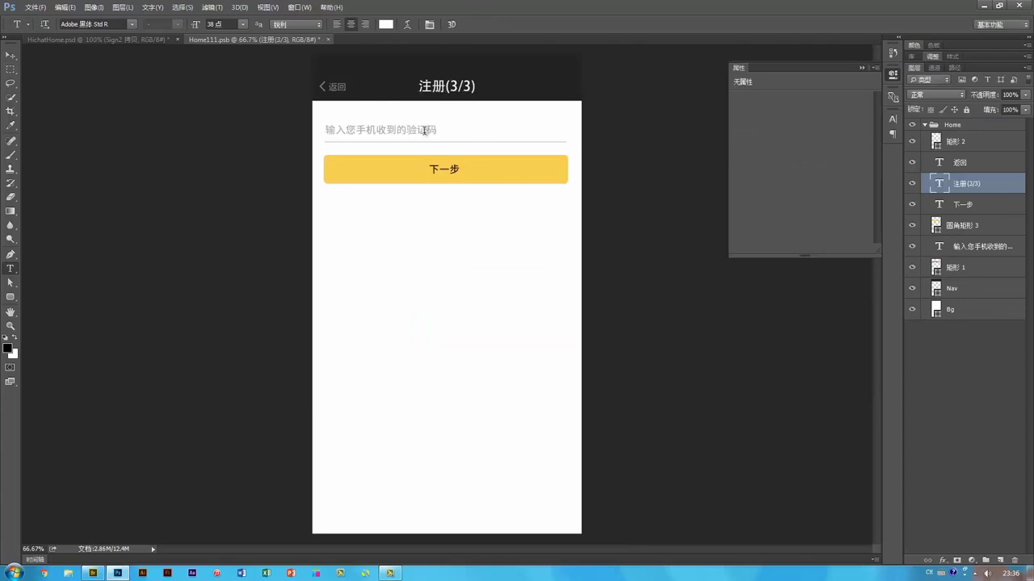
# - Change the input placeholder to 输入您的账户密码 and align its start with the underline
pyautogui.doubleClick(424, 131)
pyautogui.write('输入')
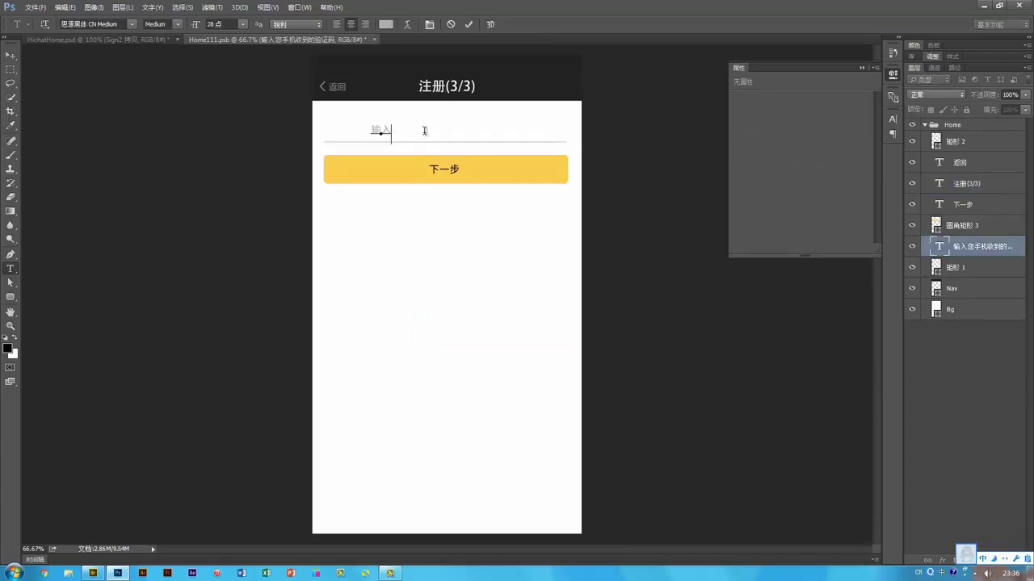
pyautogui.write('您的账户密码')
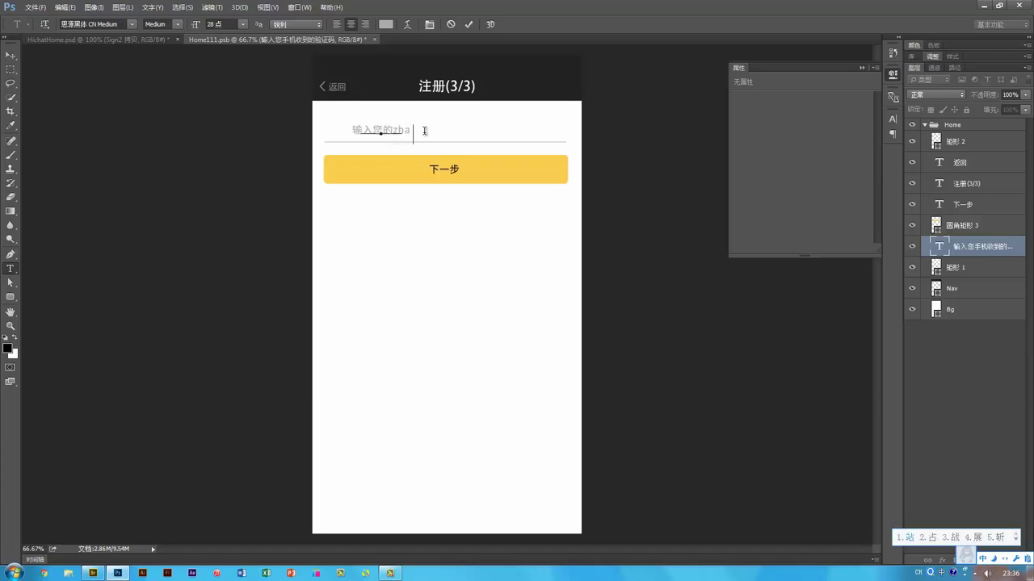
pyautogui.hotkey('ctrl', 'Return')
pyautogui.press('v')
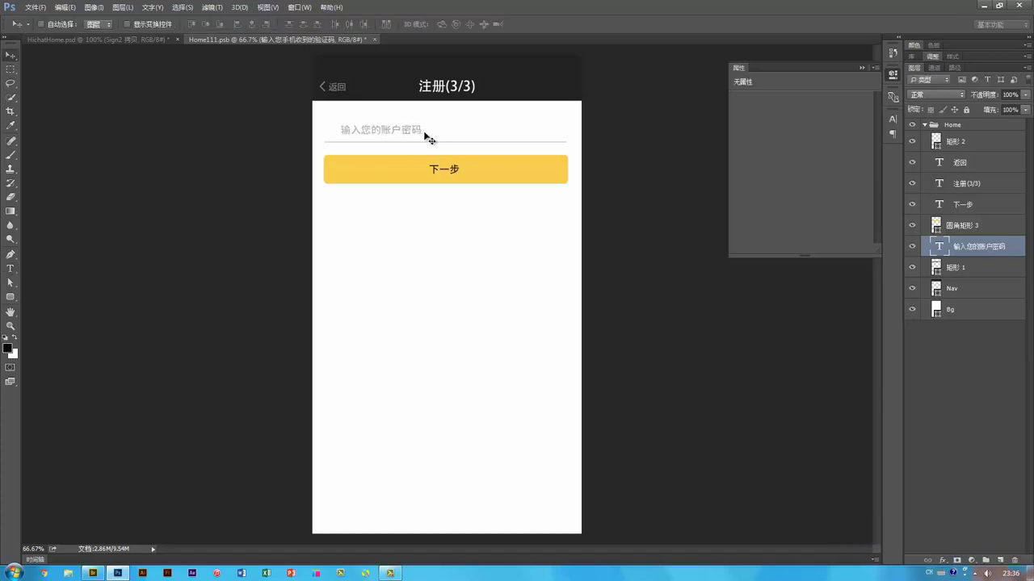
pyautogui.moveTo(426, 136); pyautogui.dragTo(409, 134)
# - Relabel the yellow button 完成注册, and save and close the 注册(3/3) screen's smart object
pyautogui.press('t')
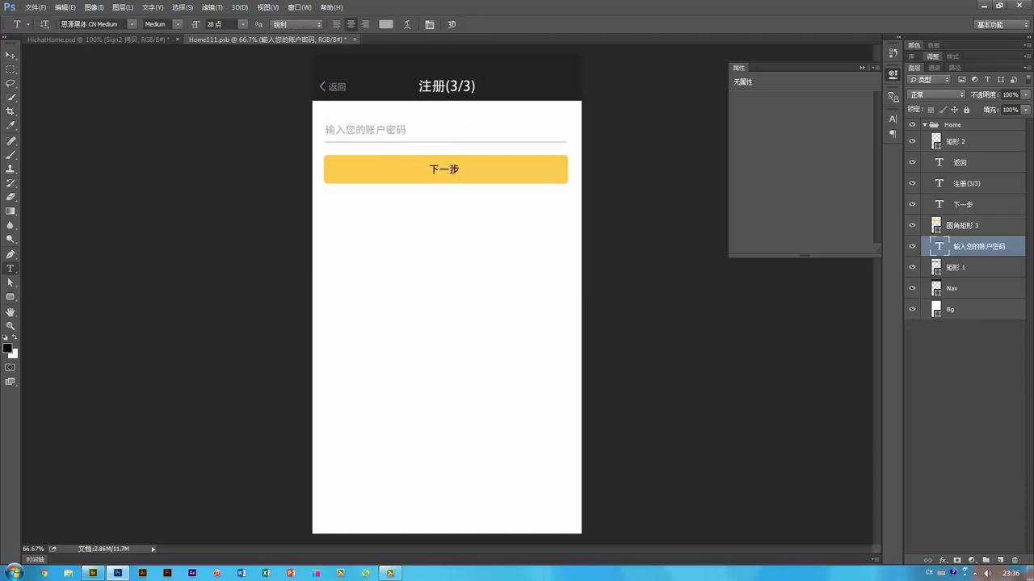
pyautogui.doubleClick(445, 169)
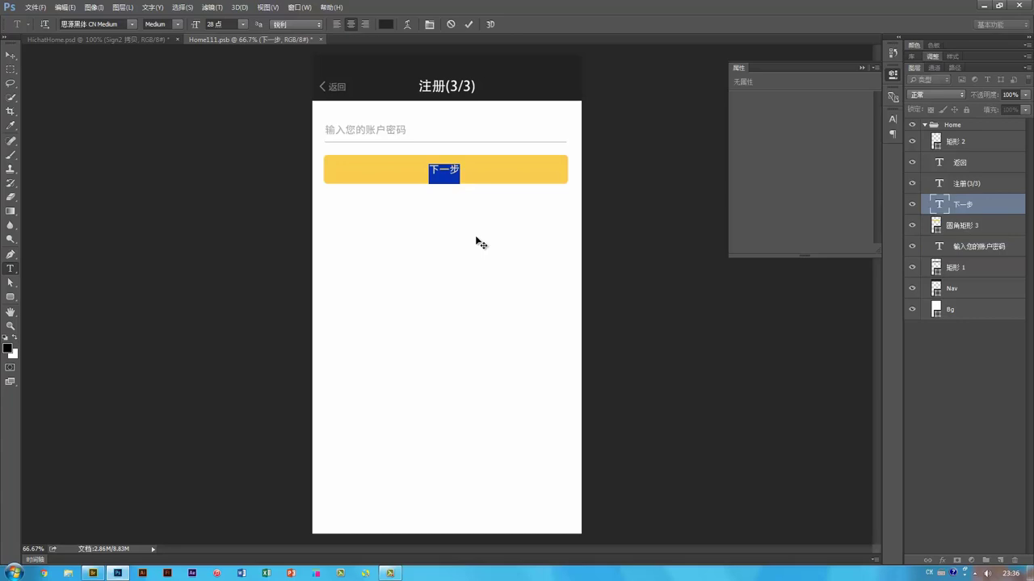
pyautogui.write('wa')
pyautogui.write('wanchengzhuce')
pyautogui.press('space')
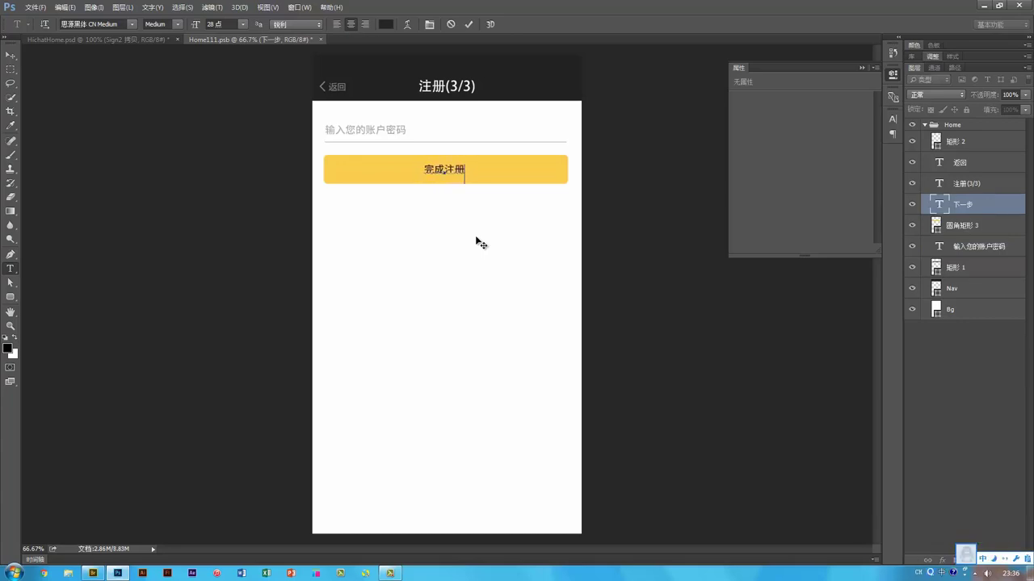
pyautogui.hotkey('ctrl', 'Return')
pyautogui.press('v')
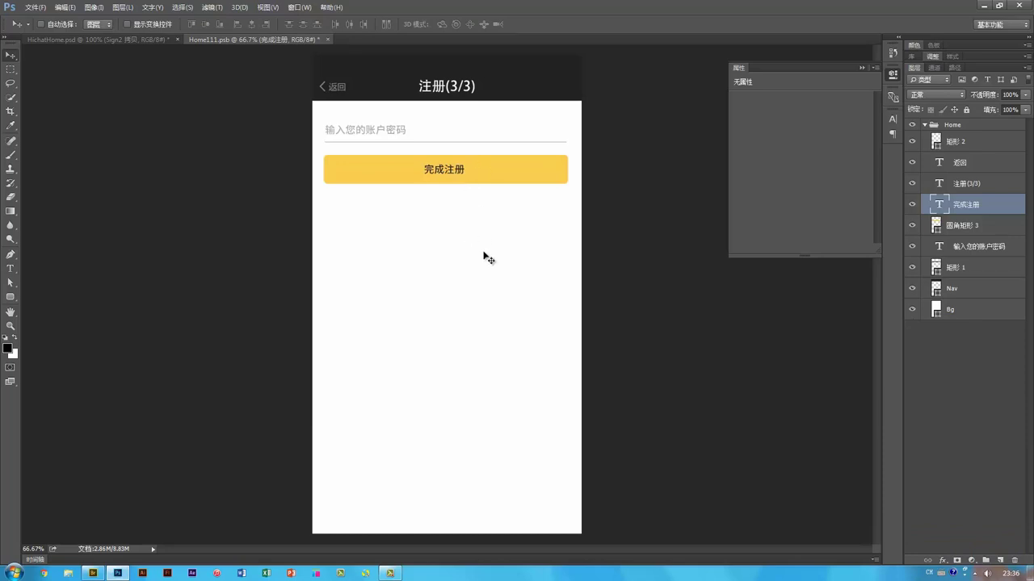
pyautogui.hotkey('ctrl', 's')
pyautogui.hotkey('ctrl', 'w')
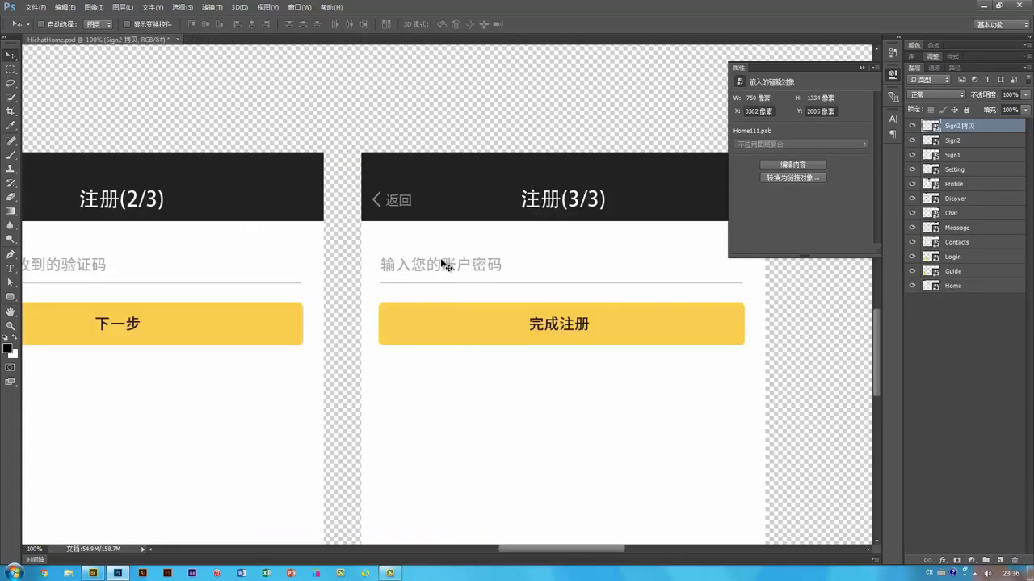
# - Compare the three registration screens with the 注册_登录.png wireframe in Bridge and examine its login screen
pyautogui.hotkey('ctrl', '-')
pyautogui.hotkey('ctrl', '-')
pyautogui.hotkey('ctrl', '-')
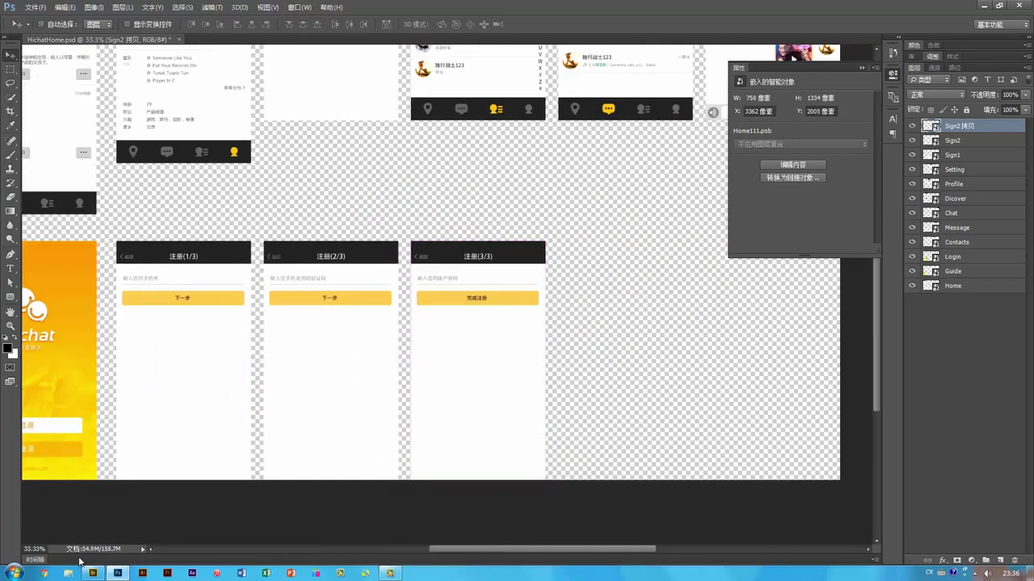
pyautogui.click(95, 573)
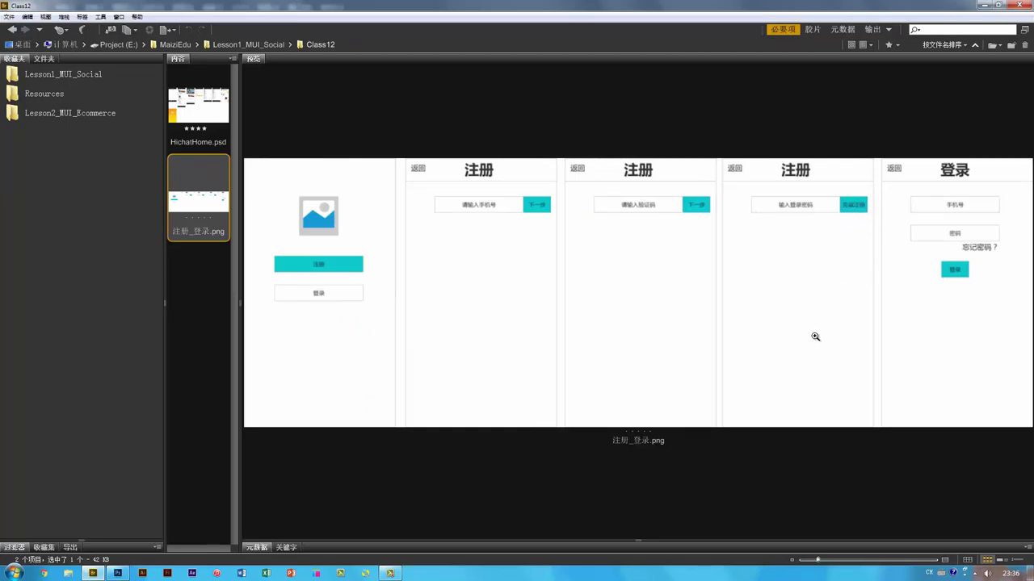
pyautogui.click(113, 574)
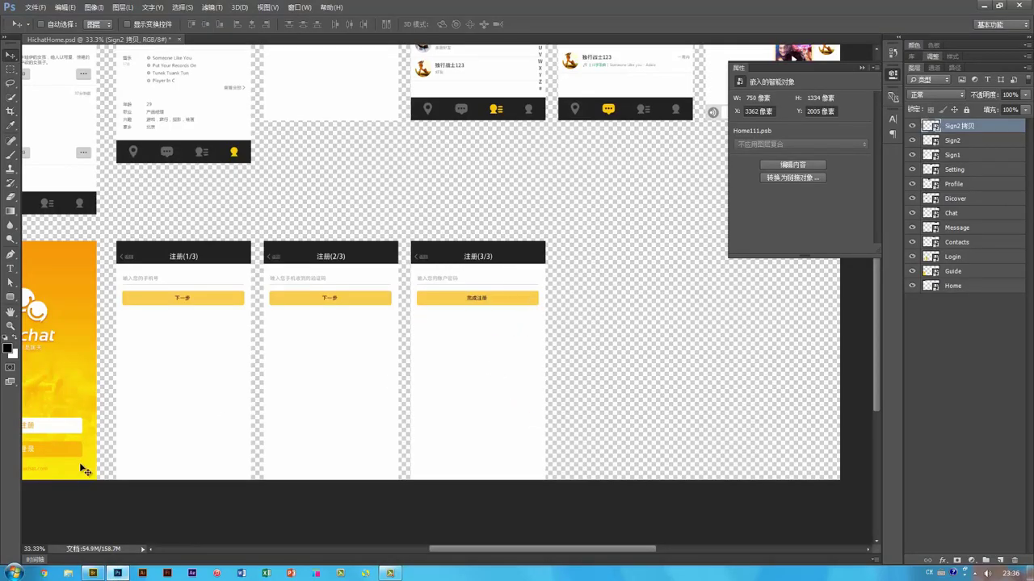
pyautogui.click(92, 574)
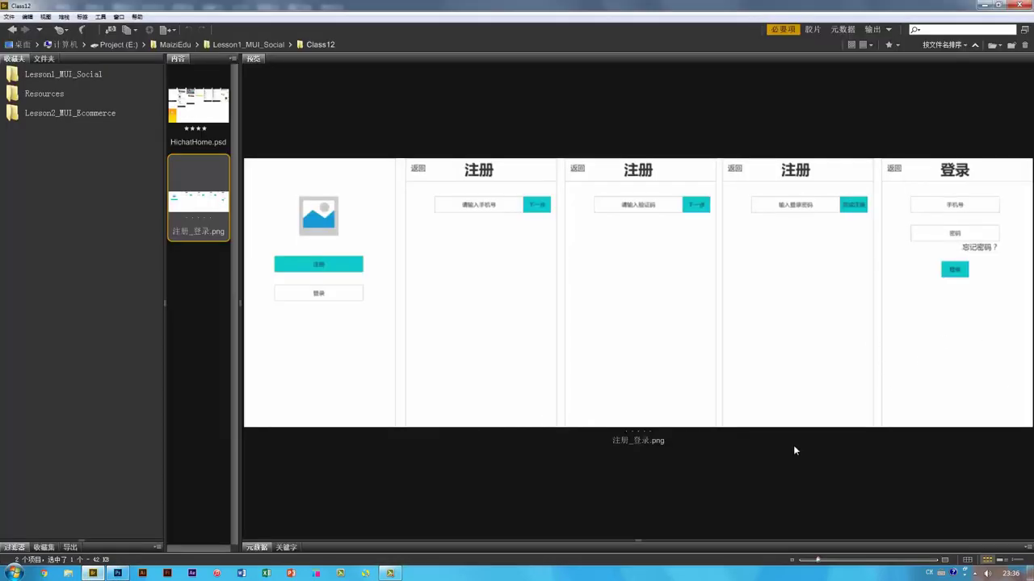
pyautogui.click(118, 575)
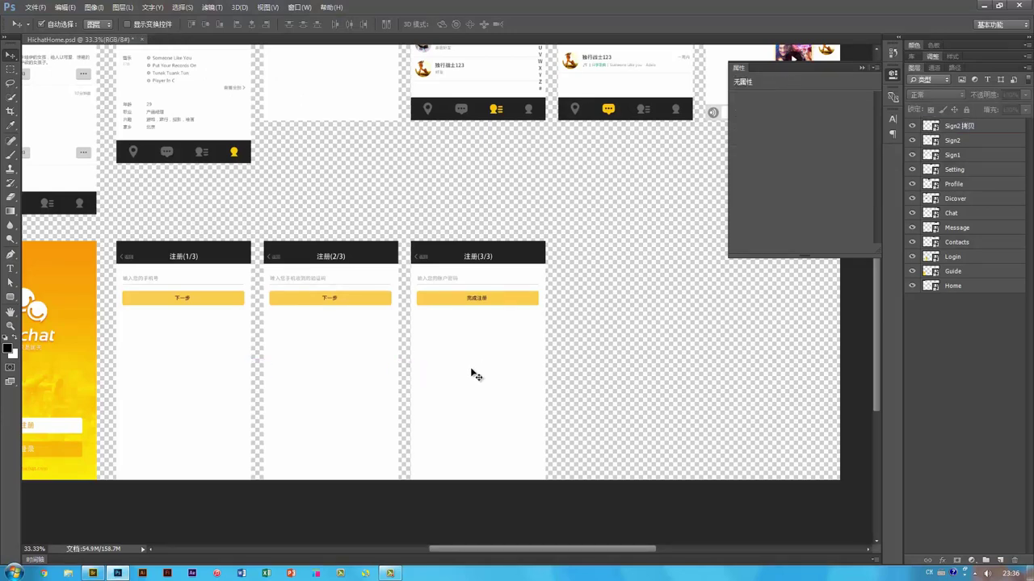
# - Rename the 注册(3/3) screen's layer as Sign3
pyautogui.hotkey('ctrl', '1')
pyautogui.moveTo(700, 358); pyautogui.dragTo(536, 347)
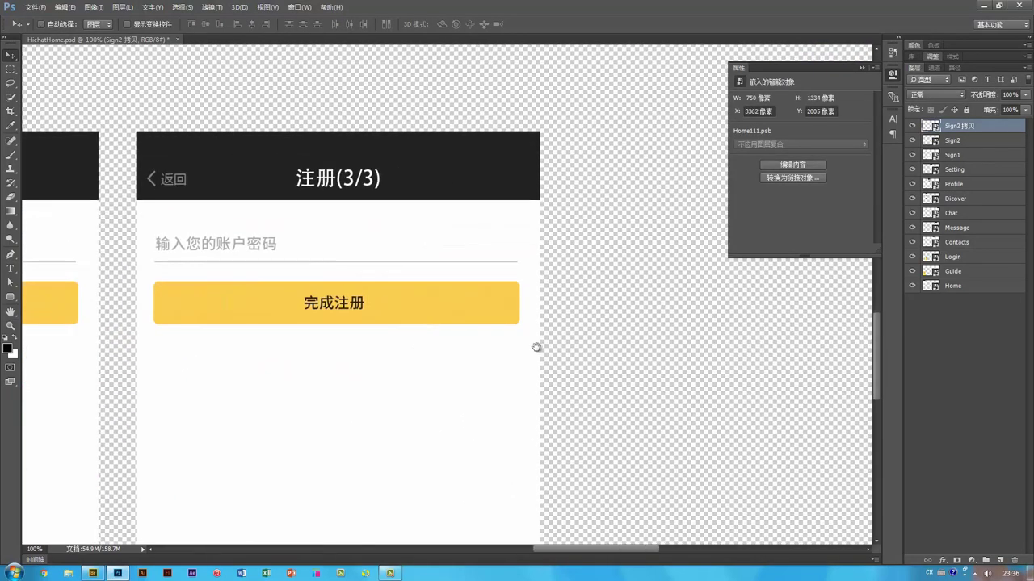
pyautogui.doubleClick(970, 127)
pyautogui.click(957, 126)
pyautogui.write('3')
pyautogui.press('Return')
# - Duplicate the Sign3 screen as an independent smart object and place the copy to the right of the original
pyautogui.rightClick(969, 127)
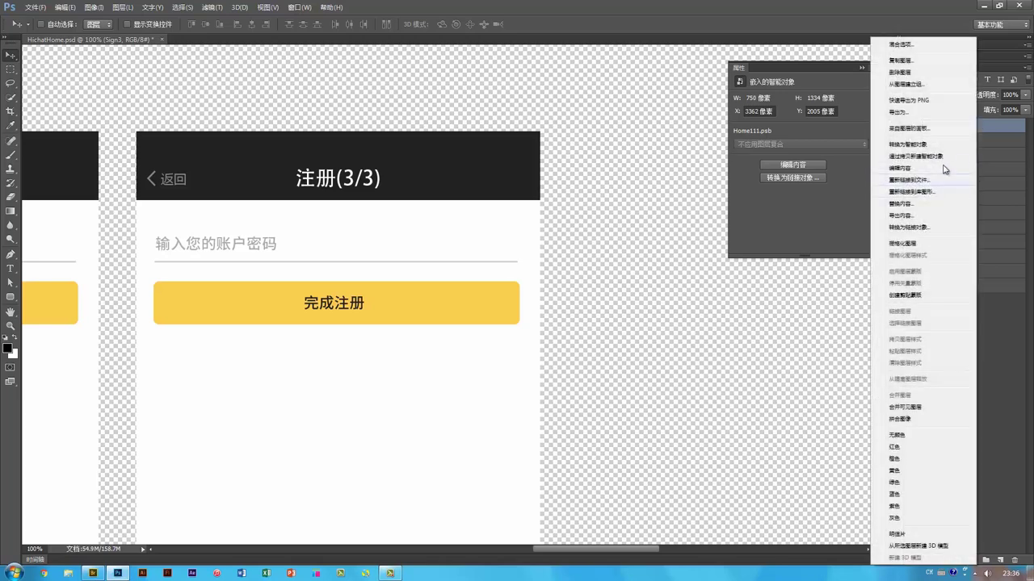
pyautogui.click(896, 157)
pyautogui.moveTo(155, 281); pyautogui.dragTo(601, 289)
pyautogui.moveTo(684, 329); pyautogui.dragTo(307, 328)
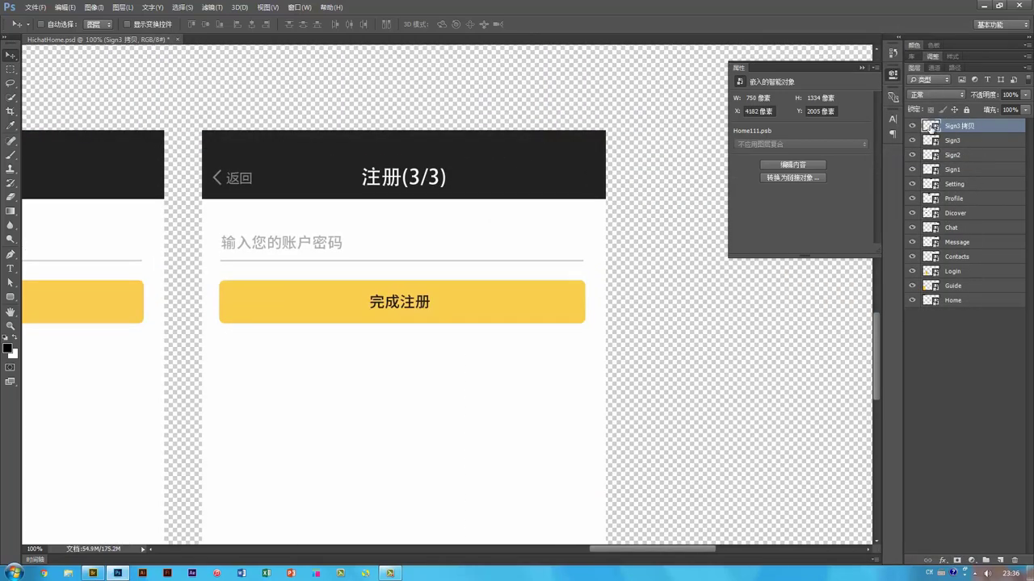
# - Open the Sign3 copy's smart object and replace its header title with 登录
pyautogui.doubleClick(930, 128)
pyautogui.press('t')
pyautogui.click(447, 87)
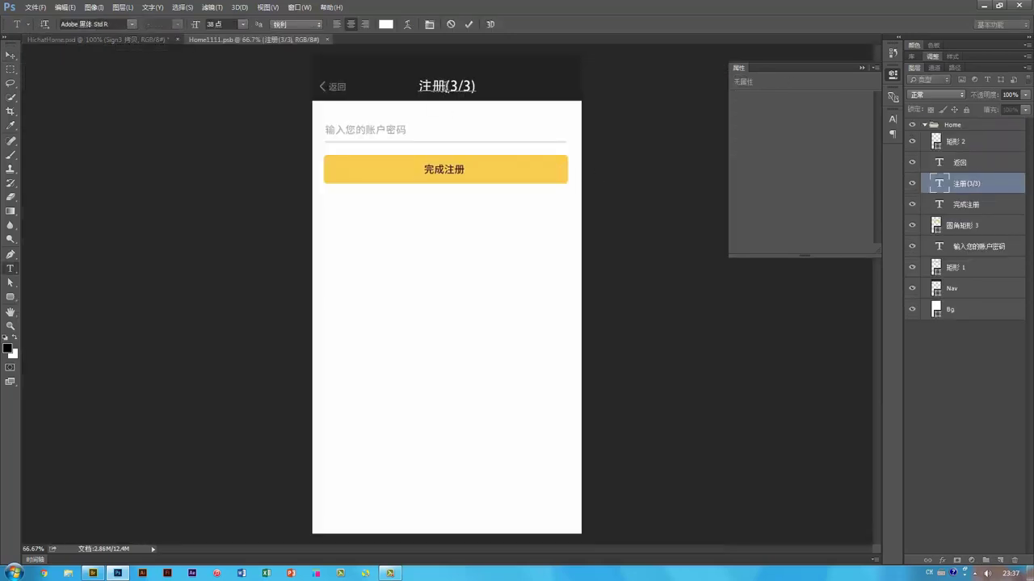
pyautogui.moveTo(446, 86); pyautogui.dragTo(420, 87)
pyautogui.write('de')
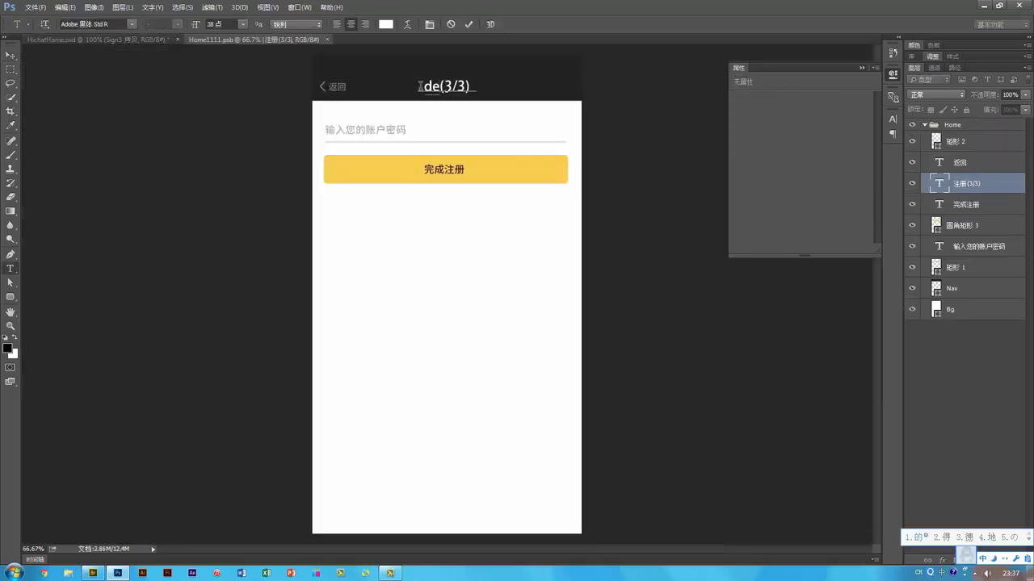
pyautogui.write('nglu')
pyautogui.press('space')
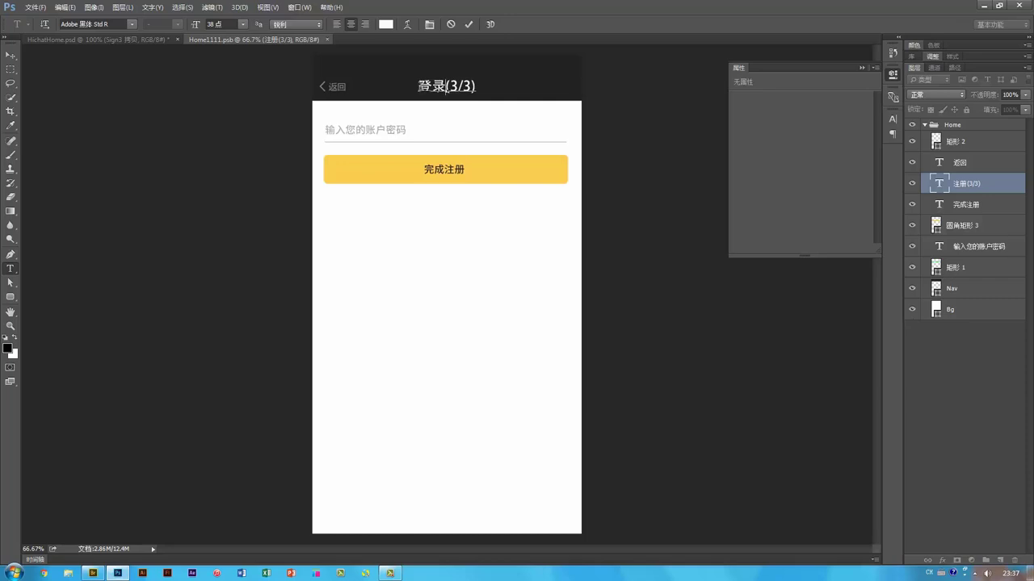
pyautogui.moveTo(446, 87); pyautogui.dragTo(554, 95)
pyautogui.press('BackSpace')
pyautogui.hotkey('ctrl', 'Return')
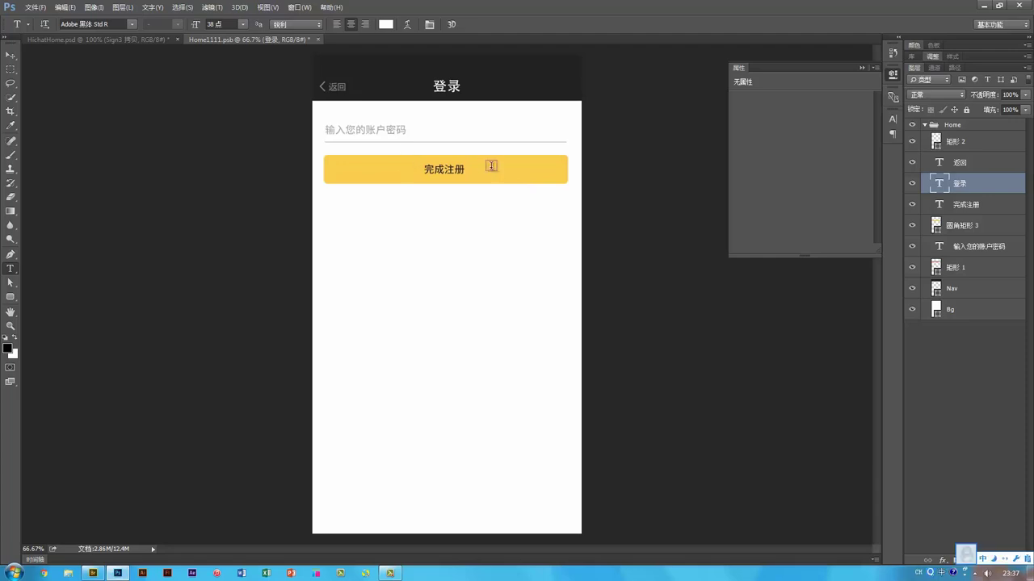
# - Move the yellow rounded button together with its 完成注册 label down to about Y 381 px
pyautogui.write('v')
pyautogui.hotkey('ctrl', 'space')
pyautogui.press('v')
pyautogui.click(485, 172)
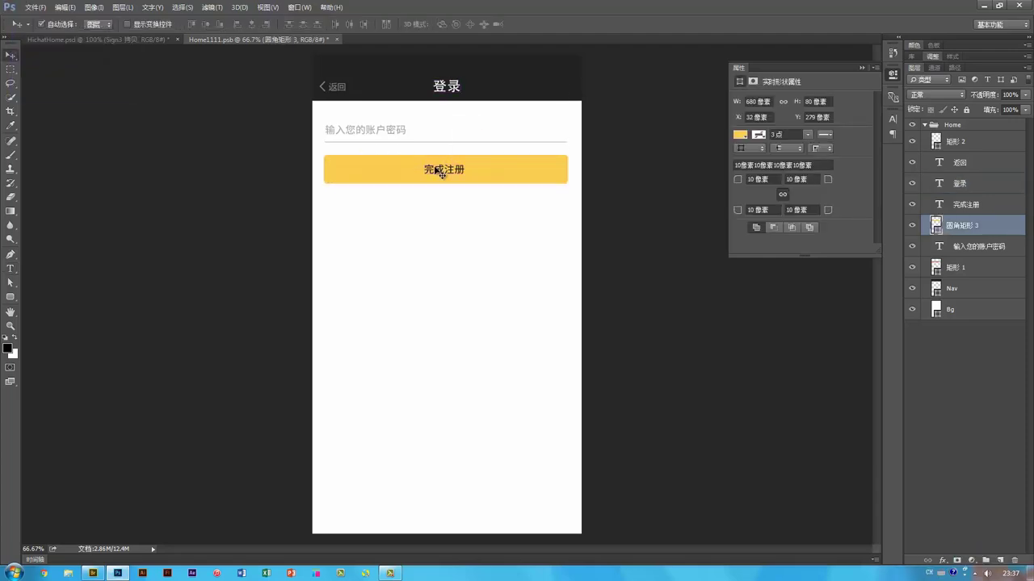
pyautogui.keyDown('shift'); pyautogui.click(472, 171); pyautogui.keyUp('shift')
pyautogui.moveTo(472, 171); pyautogui.dragTo(456, 213)
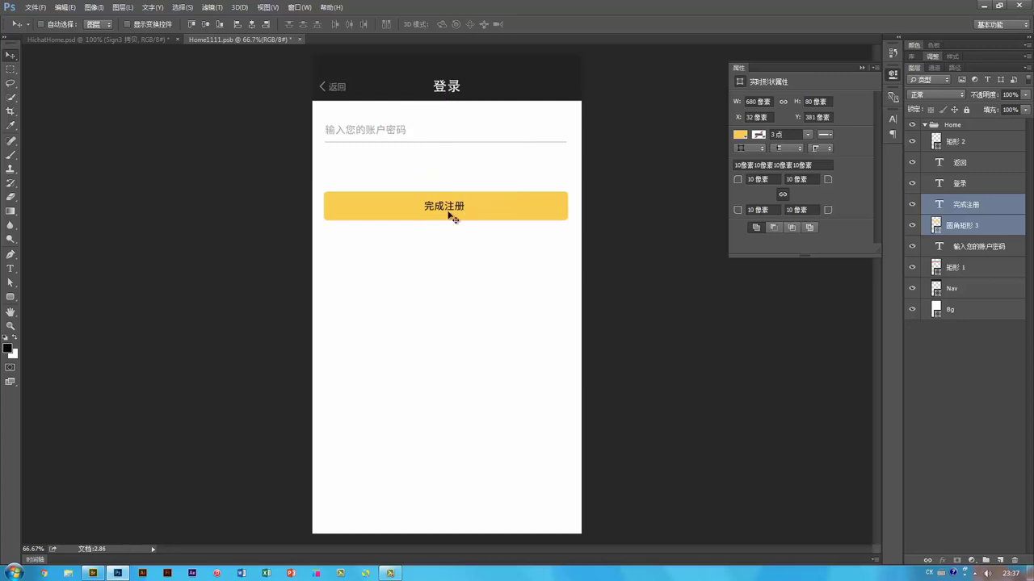
# - Duplicate the placeholder text and its underline into the gap above the button as a second input field
pyautogui.keyDown('ctrl'); pyautogui.click(388, 132); pyautogui.keyUp('ctrl')
pyautogui.keyDown('ctrl'); pyautogui.keyDown('shift'); pyautogui.click(410, 143); pyautogui.keyUp('shift'); pyautogui.keyUp('ctrl')
pyautogui.moveTo(409, 148); pyautogui.dragTo(431, 176)
# - Replace the upper field's placeholder with 帐号或手机号 and align it with the underline's left end
pyautogui.press('t')
pyautogui.doubleClick(365, 131)
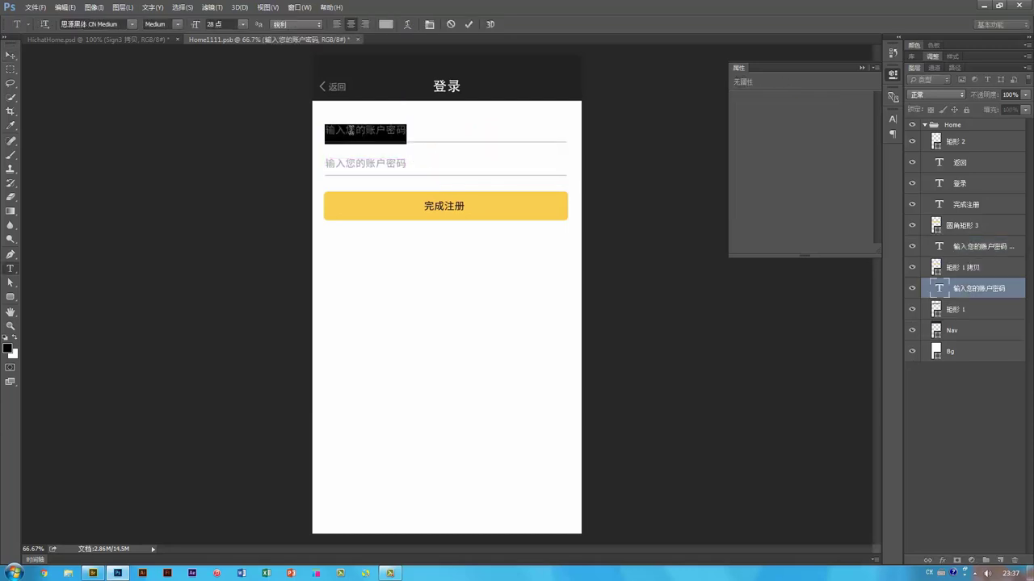
pyautogui.click(355, 131)
pyautogui.moveTo(366, 134); pyautogui.dragTo(445, 132)
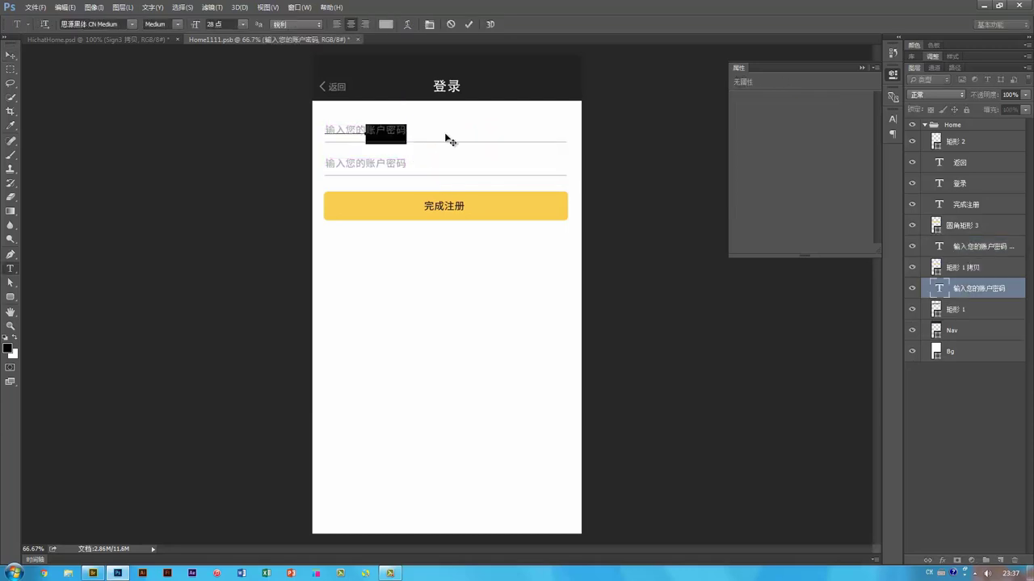
pyautogui.hotkey('ctrl', 'a')
pyautogui.write('zhu')
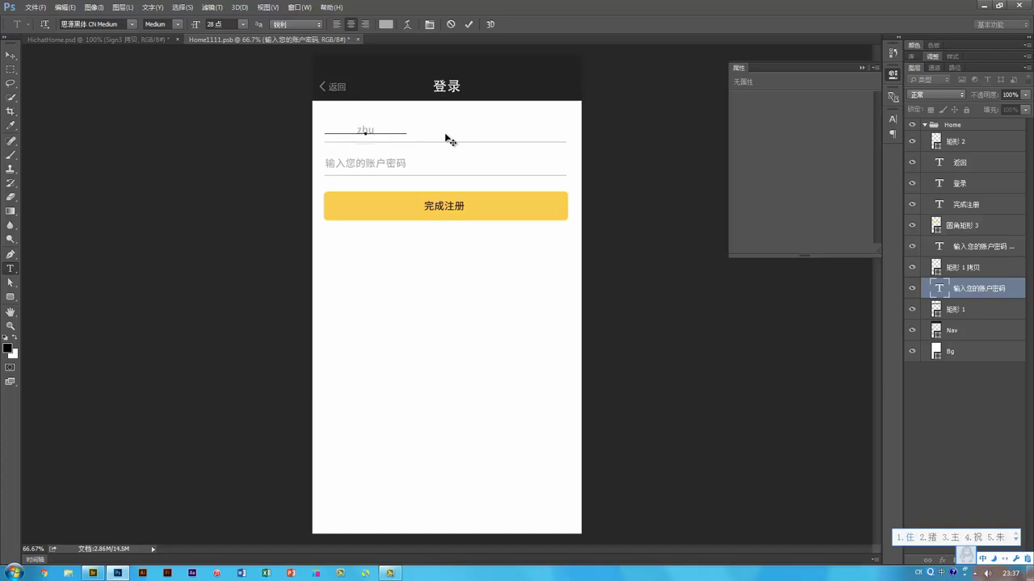
pyautogui.write('anghao h')
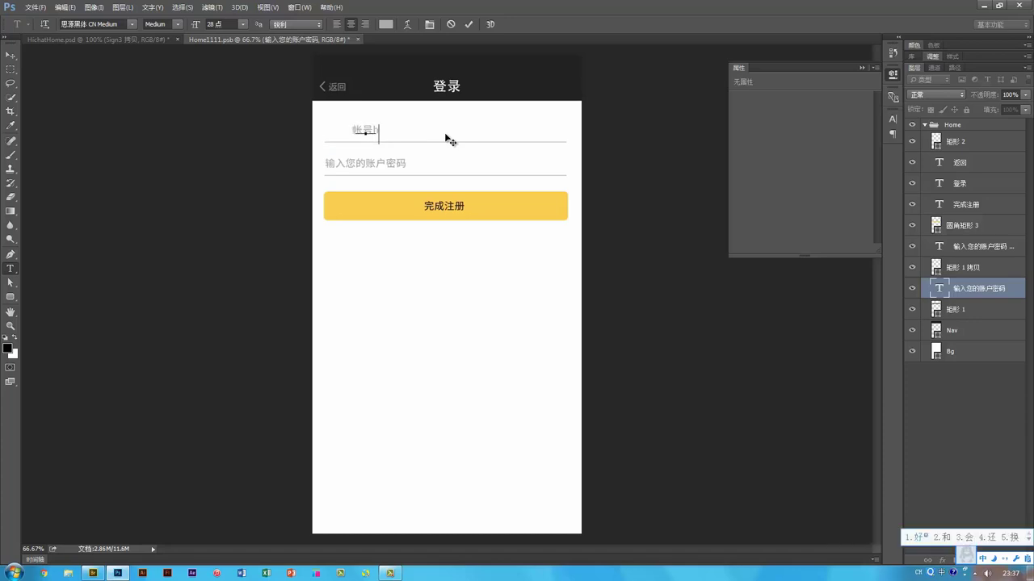
pyautogui.write('uo sh')
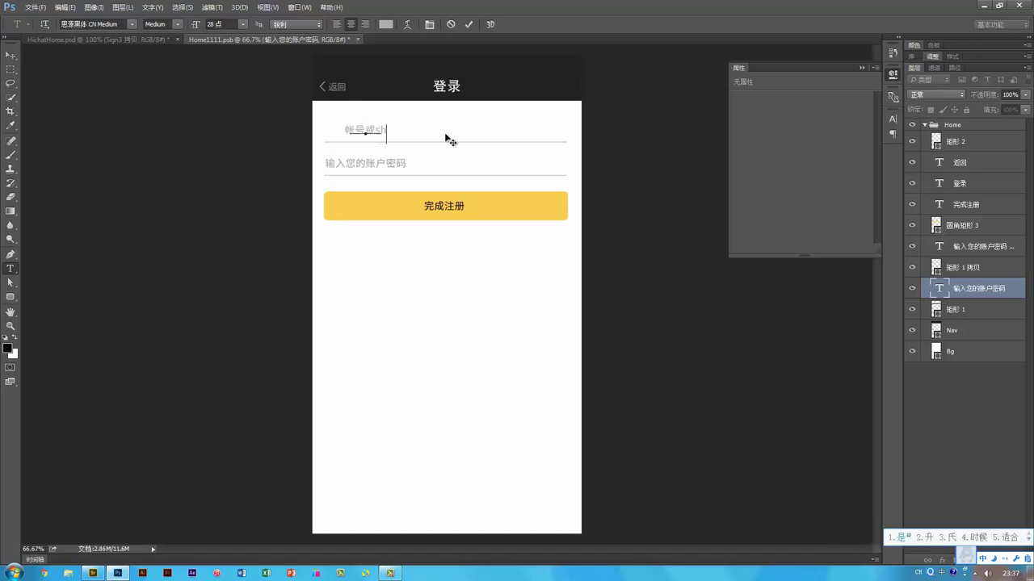
pyautogui.write('ouji')
pyautogui.write(' hao')
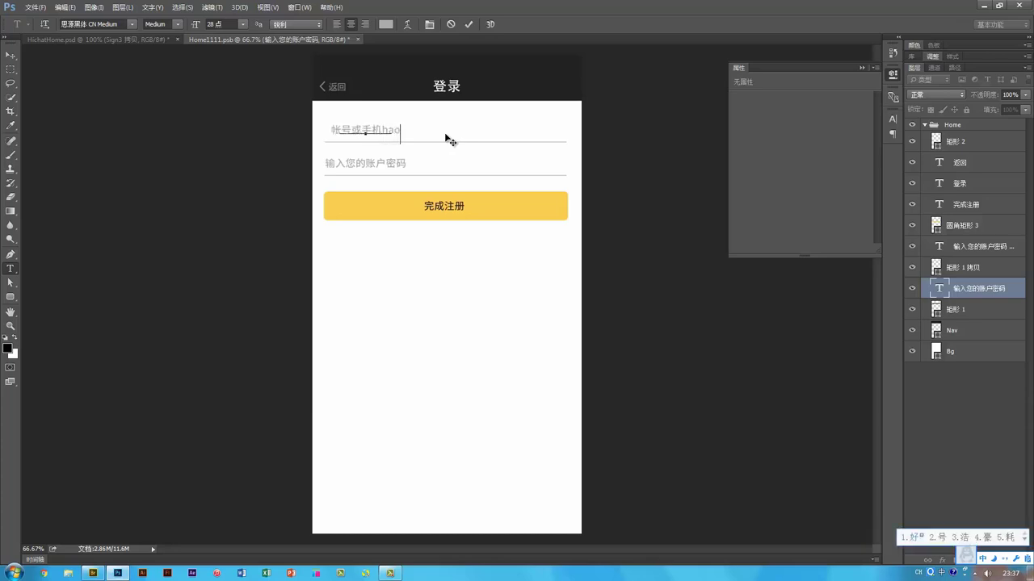
pyautogui.write('2')
pyautogui.hotkey('ctrl', 'Return')
pyautogui.press('v')
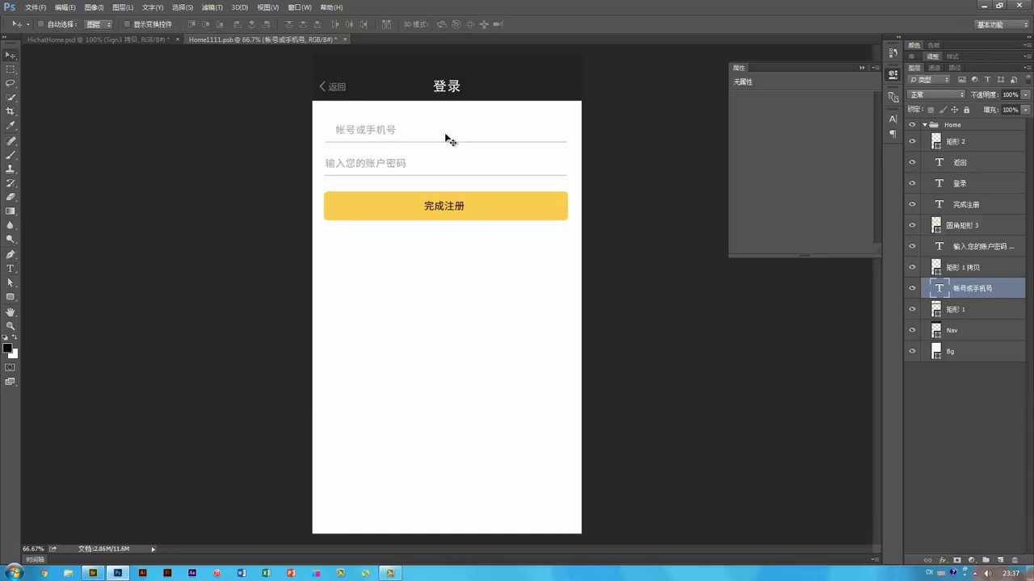
pyautogui.press('Left')
pyautogui.press('Left')
pyautogui.press('Left')
pyautogui.press('Left')
pyautogui.press('Left')
pyautogui.press('Left')
# - Check the login wireframe in Bridge, then shorten the upper placeholder in Photoshop to 手机号 and realign it with the underline's left end
pyautogui.click(94, 573)
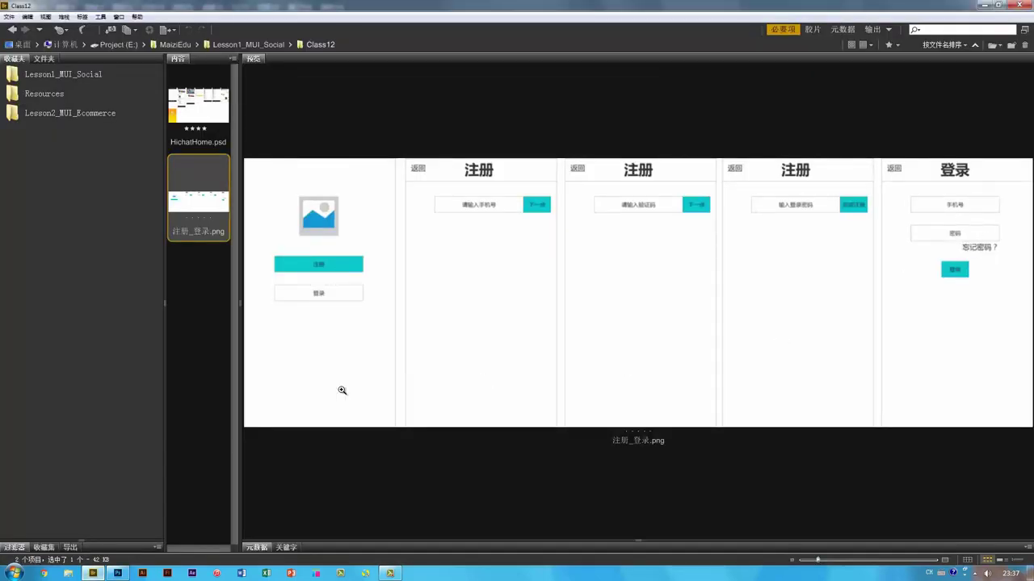
pyautogui.click(118, 573)
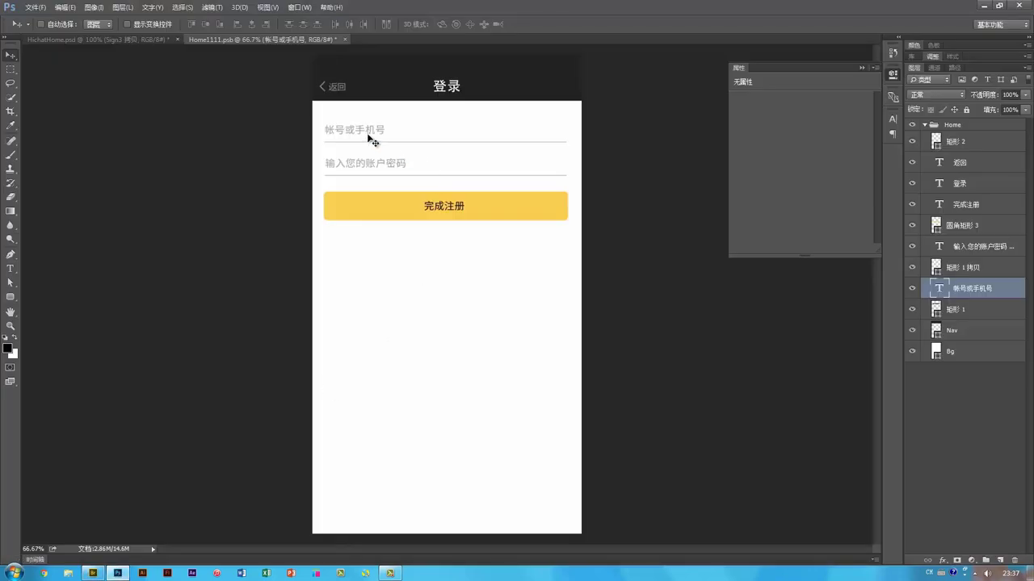
pyautogui.press('t')
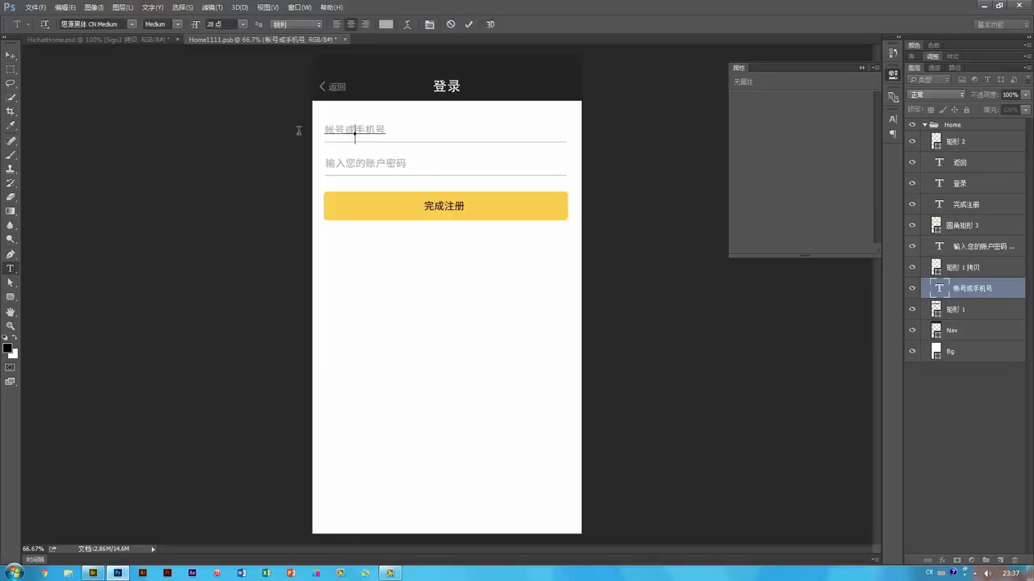
pyautogui.hotkey('shift', 'Home')
pyautogui.press('BackSpace')
pyautogui.hotkey('ctrl', 'Return')
pyautogui.press('v')
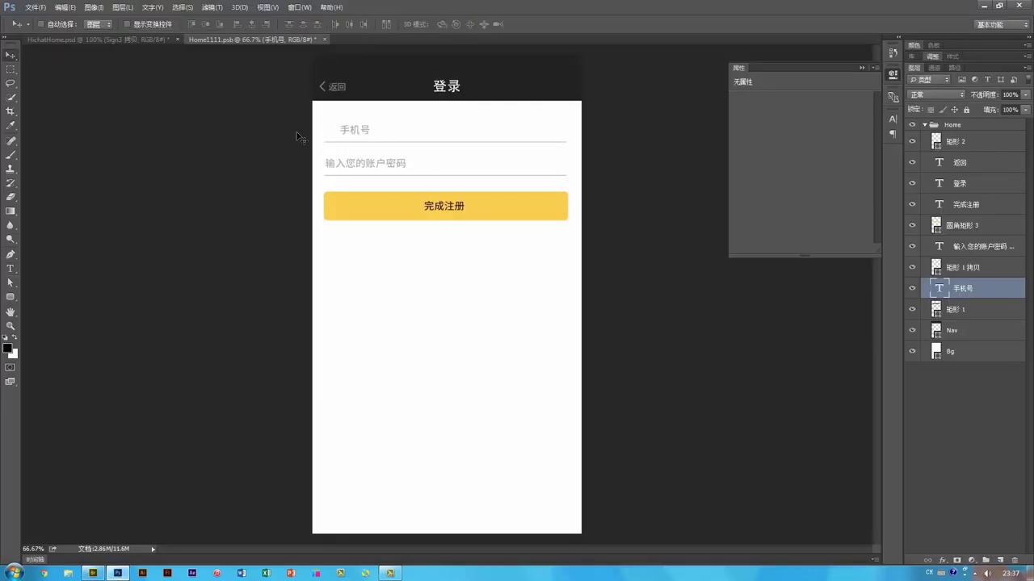
pyautogui.hotkey('shift', 'Left')
pyautogui.hotkey('shift', 'Left')
pyautogui.hotkey('shift', 'Left')
# - Shorten the lower field's placeholder to 密码 and align it on the left with 手机号
pyautogui.press('t')
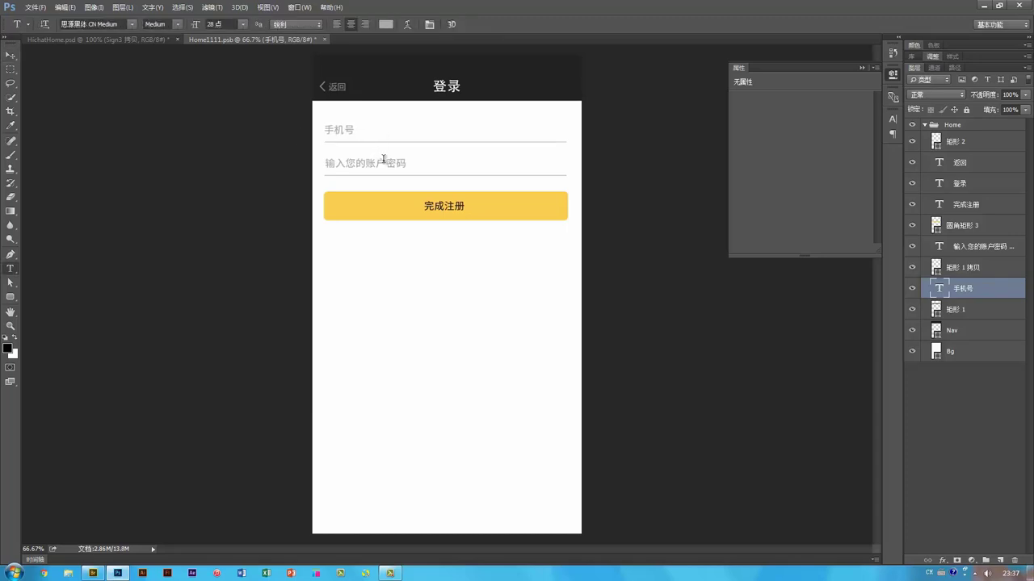
pyautogui.moveTo(385, 163); pyautogui.dragTo(177, 164)
pyautogui.press('BackSpace')
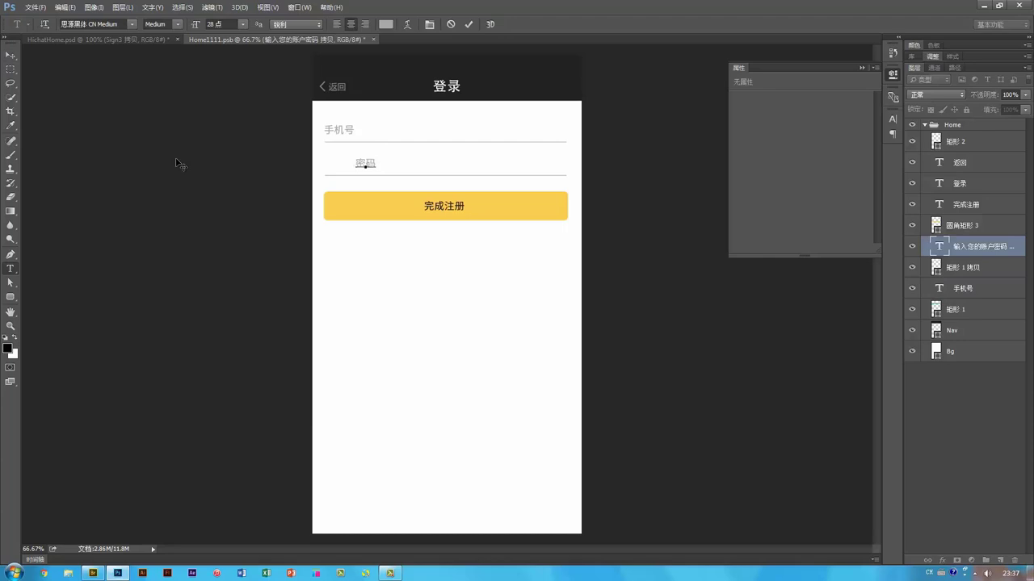
pyautogui.hotkey('ctrl', 'Return')
pyautogui.press('v')
pyautogui.hotkey('shift', 'Left')
pyautogui.hotkey('shift', 'Left')
pyautogui.hotkey('shift', 'Left')
pyautogui.hotkey('shift', 'Left')
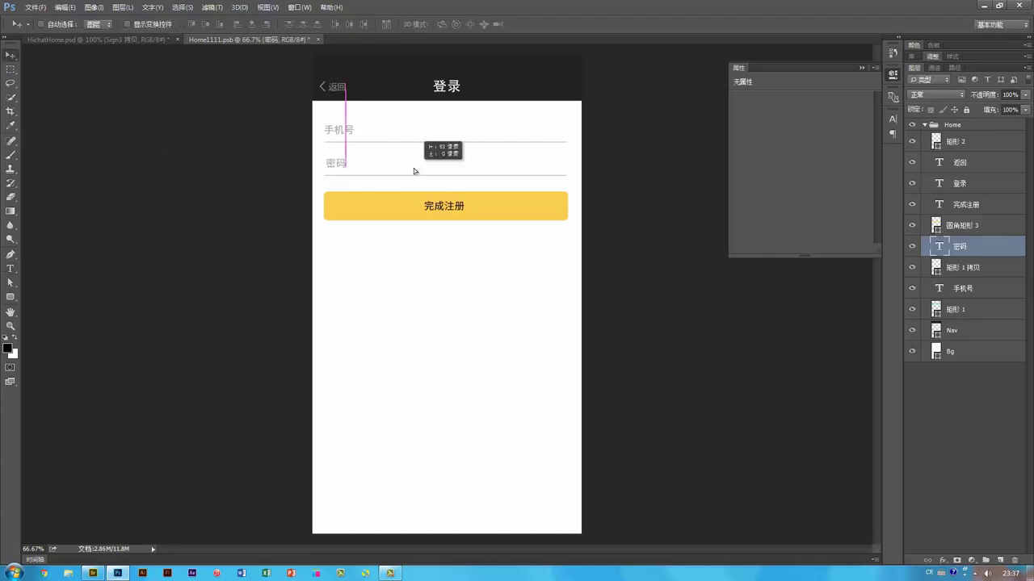
pyautogui.press('Left')
pyautogui.press('Left')
pyautogui.press('Left')
pyautogui.press('Left')
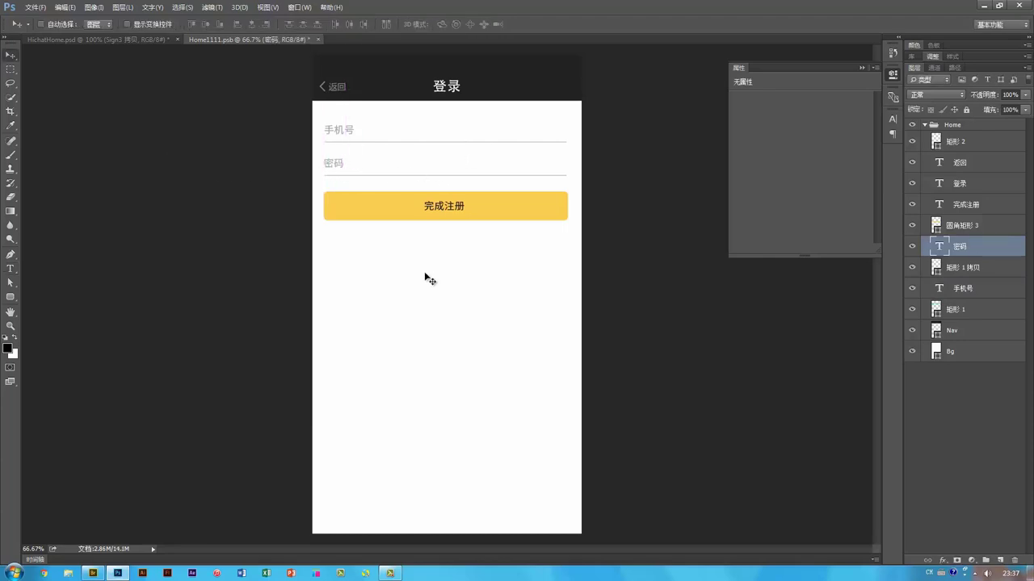
# - Change the yellow button's label to 登录
pyautogui.doubleClick(446, 206)
pyautogui.write('登录')
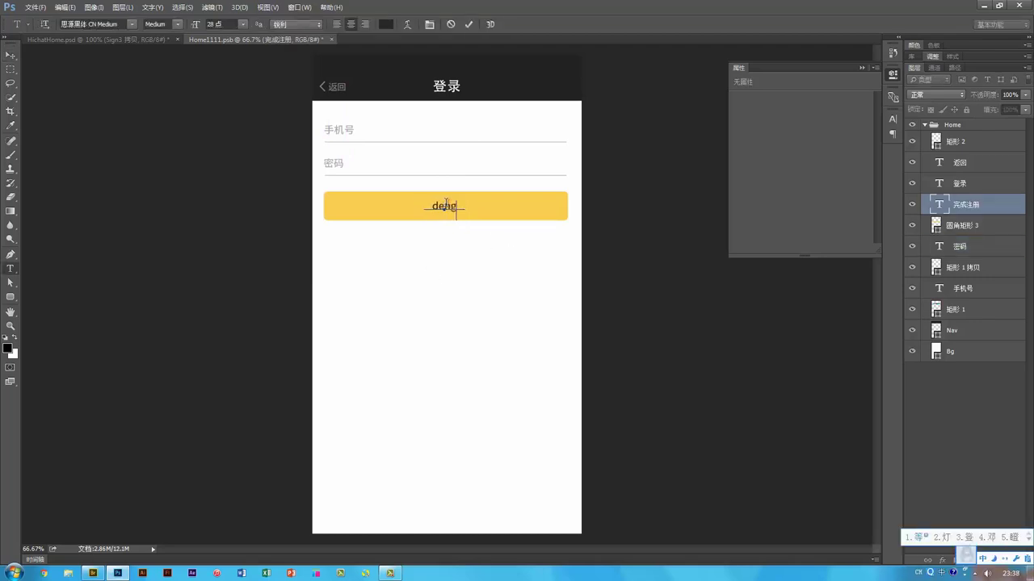
pyautogui.hotkey('ctrl', 'Return')
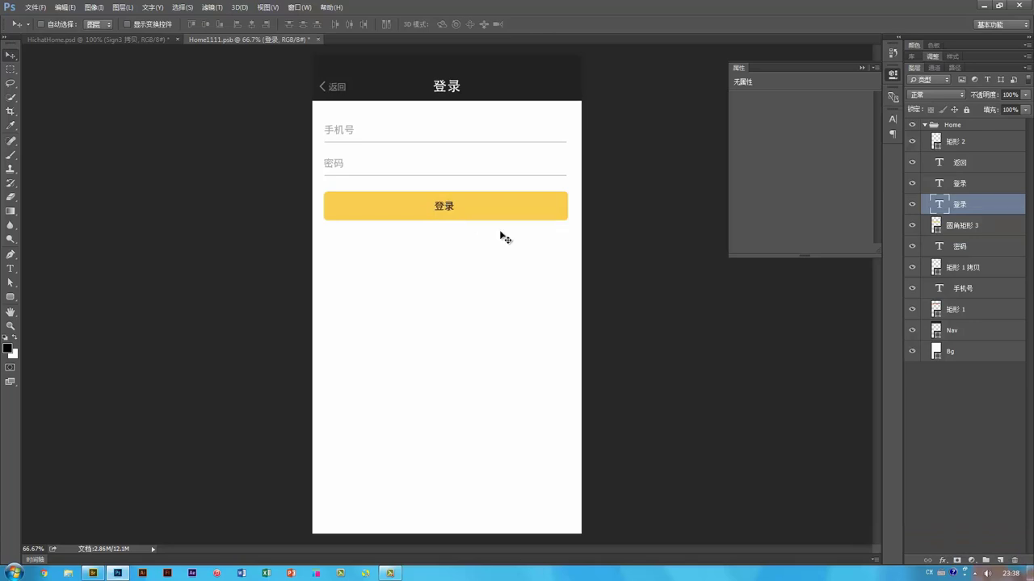
# - Check the login wireframe in Bridge, then duplicate the 密码 text in Photoshop below the button's right end
pyautogui.click(94, 573)
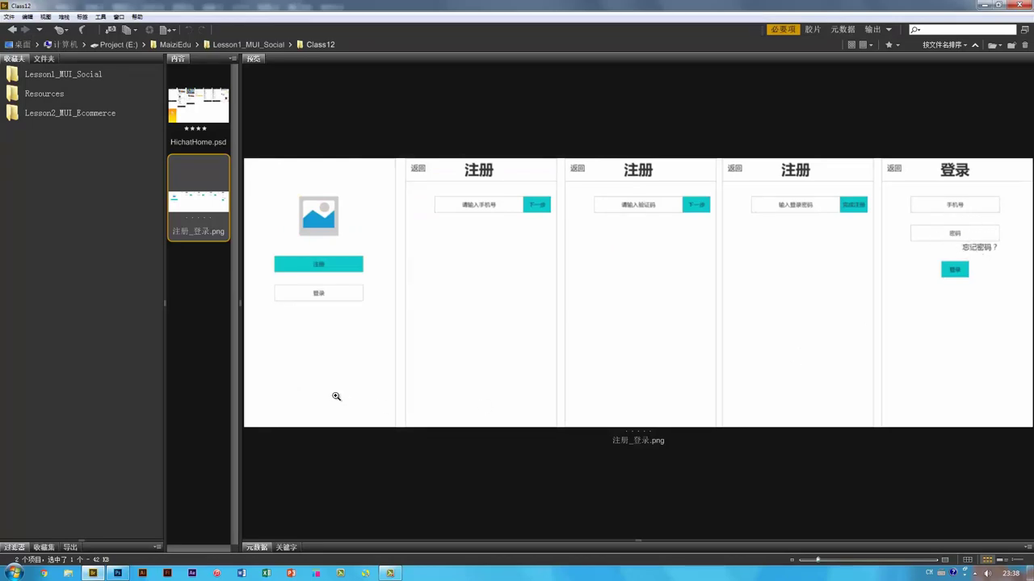
pyautogui.click(118, 574)
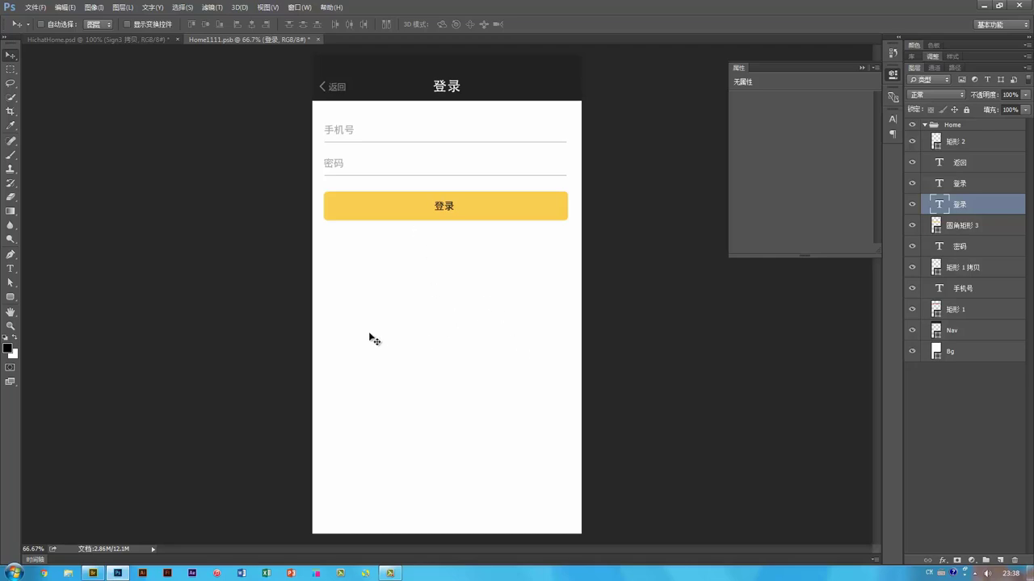
pyautogui.keyDown('ctrl'); pyautogui.click(448, 272); pyautogui.keyUp('ctrl')
pyautogui.keyDown('ctrl'); pyautogui.click(338, 164); pyautogui.keyUp('ctrl')
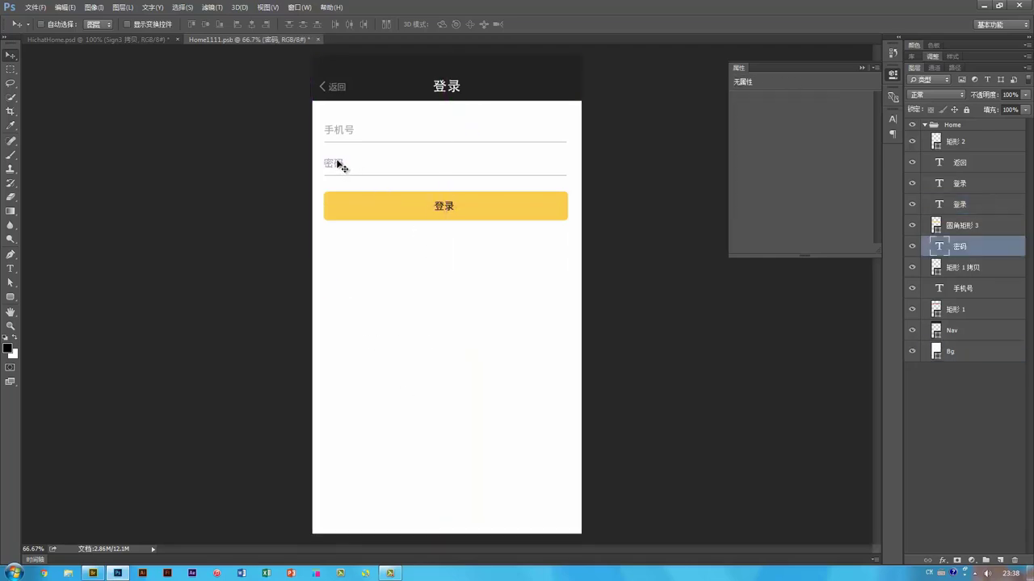
pyautogui.moveTo(338, 163); pyautogui.dragTo(557, 252)
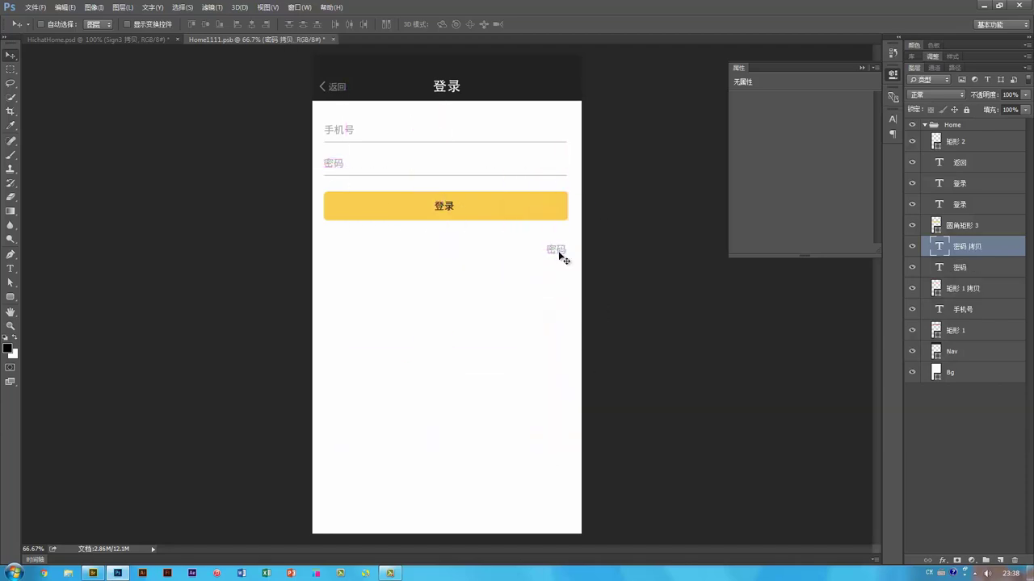
# - Change the duplicated text below the button to 忘记密码?
pyautogui.press('t')
pyautogui.doubleClick(556, 251)
pyautogui.write('wangjimim')
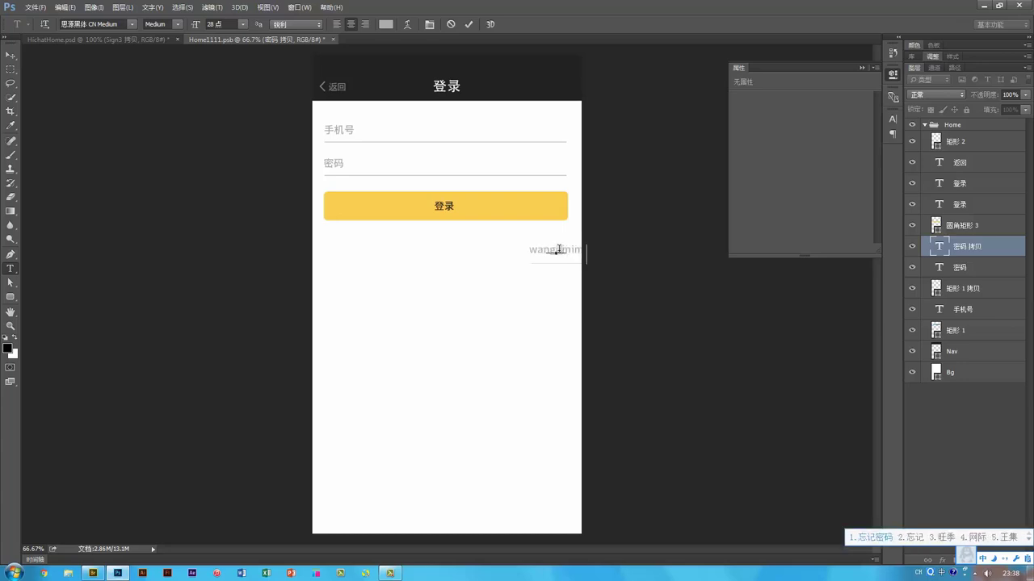
pyautogui.press('space')
pyautogui.write('？')
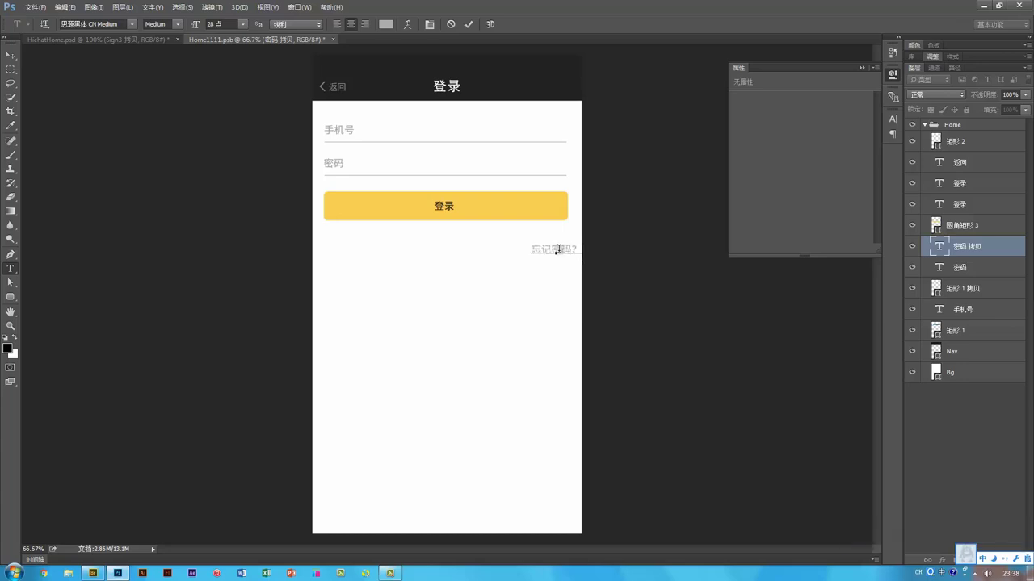
pyautogui.hotkey('ctrl', 'Return')
pyautogui.press('v')
# - Align the 忘记密码? text with the button's right edge and nudge it slightly further down
pyautogui.moveTo(563, 251); pyautogui.dragTo(559, 251)
pyautogui.press('Left')
pyautogui.press('Left')
pyautogui.press('Left')
pyautogui.press('Left')
pyautogui.press('Left')
pyautogui.press('Left')
pyautogui.press('Left')
pyautogui.press('Left')
pyautogui.press('Left')
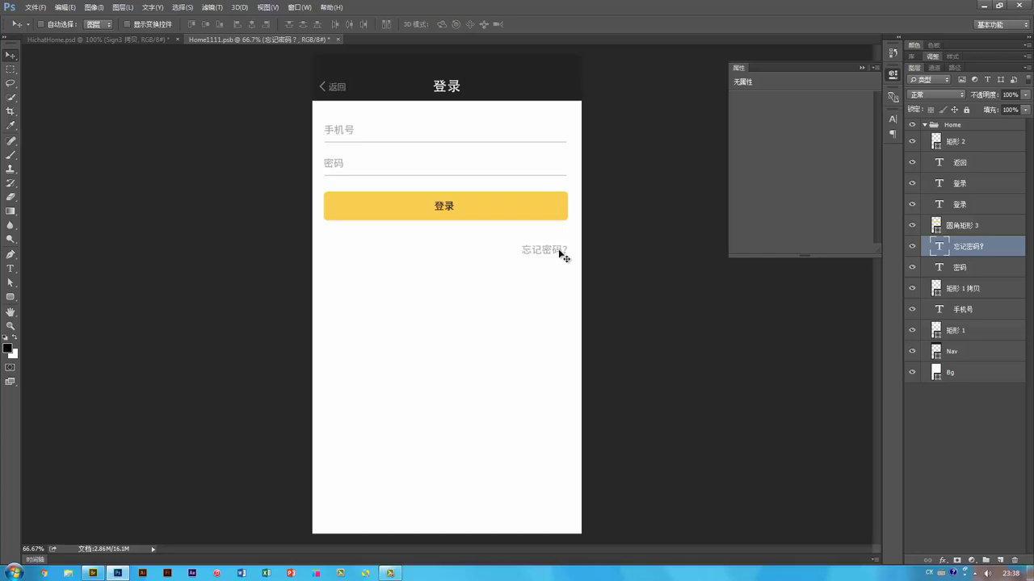
pyautogui.press('Down')
pyautogui.press('Down')
pyautogui.press('Down')
pyautogui.press('Down')
pyautogui.press('Down')
pyautogui.press('Down')
pyautogui.press('Down')
pyautogui.press('Down')
pyautogui.press('Down')
pyautogui.press('Down')
pyautogui.press('Down')
pyautogui.press('Down')
pyautogui.press('Down')
# - Shift the header title 登录 into line with the button label, then close the smart object with its changes saved
pyautogui.moveTo(447, 92); pyautogui.dragTo(444, 93)
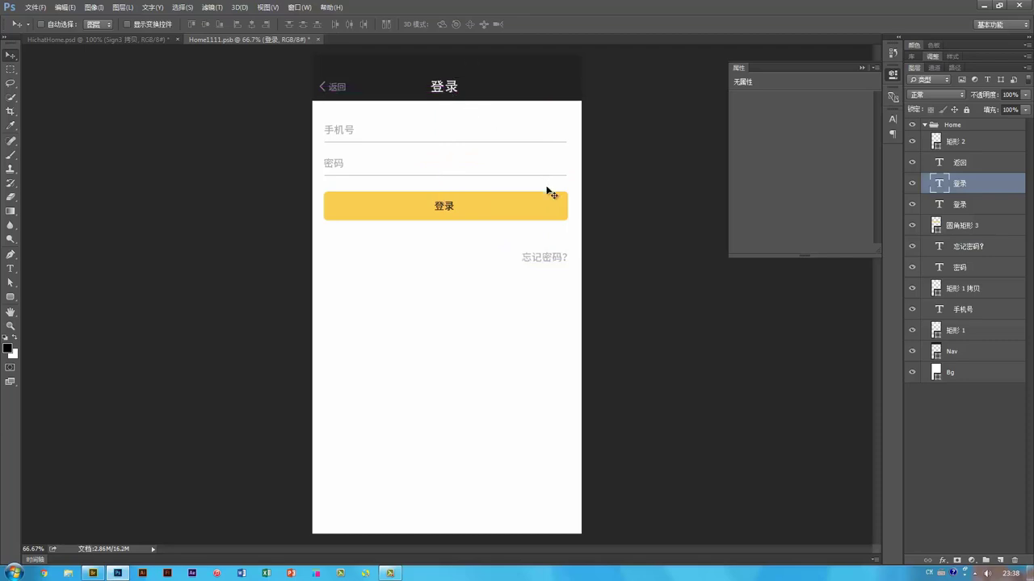
pyautogui.press('ctrl')
pyautogui.hotkey('ctrl', 'w')
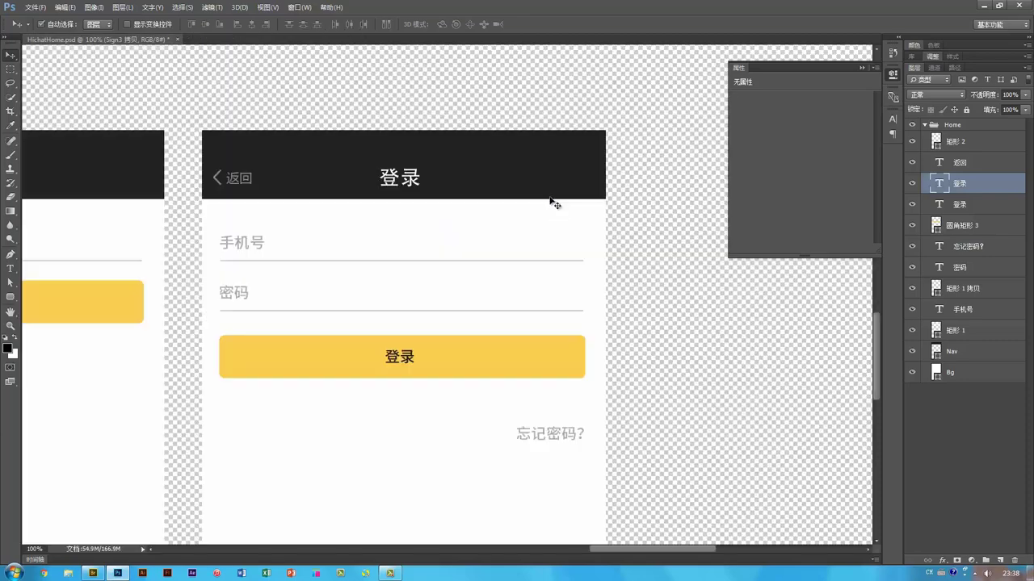
# - Examine the 登录 screen beside the three registration screens and the overall layout of all Hichat screens
pyautogui.hotkey('ctrl', '-')
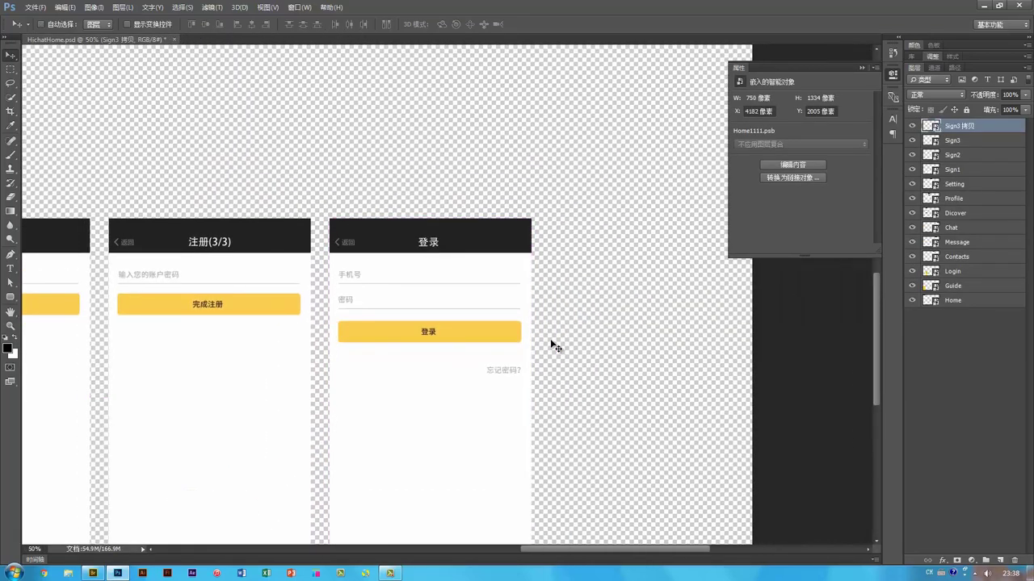
pyautogui.hotkey('ctrl', '-')
pyautogui.hotkey('ctrl', '-')
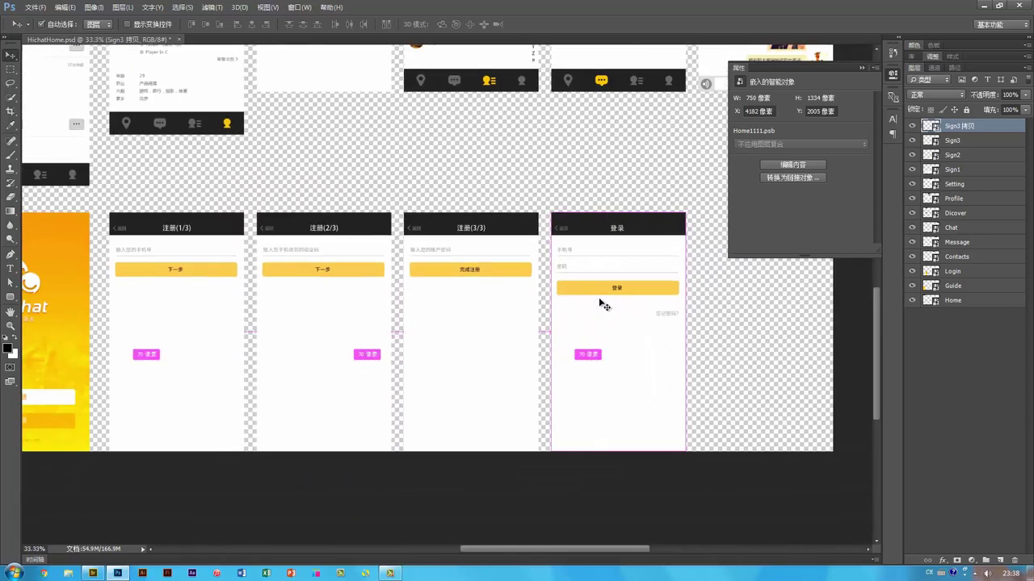
pyautogui.hscroll(-1, 466, 334)
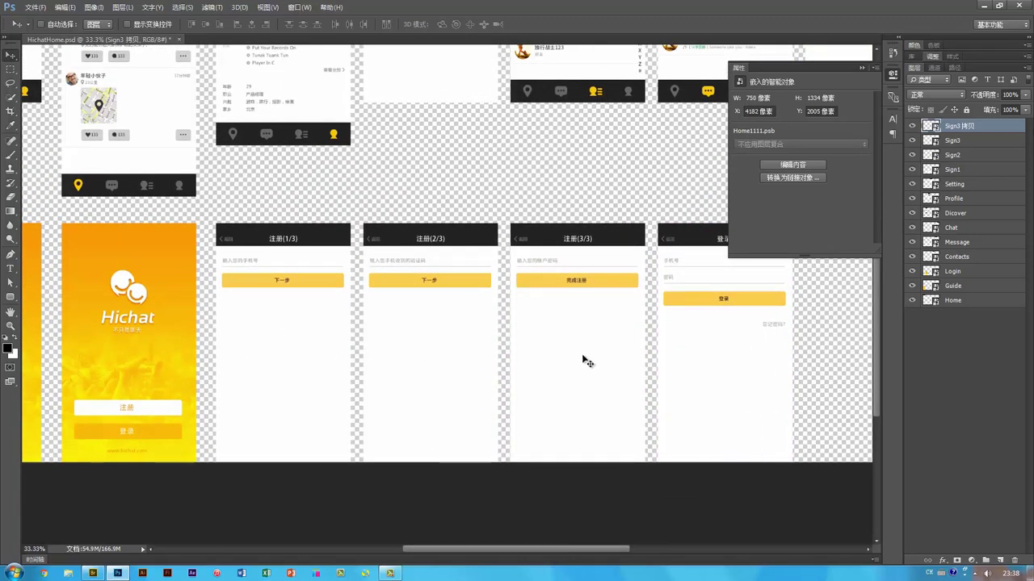
pyautogui.press('space')
pyautogui.moveTo(626, 376); pyautogui.dragTo(543, 424)
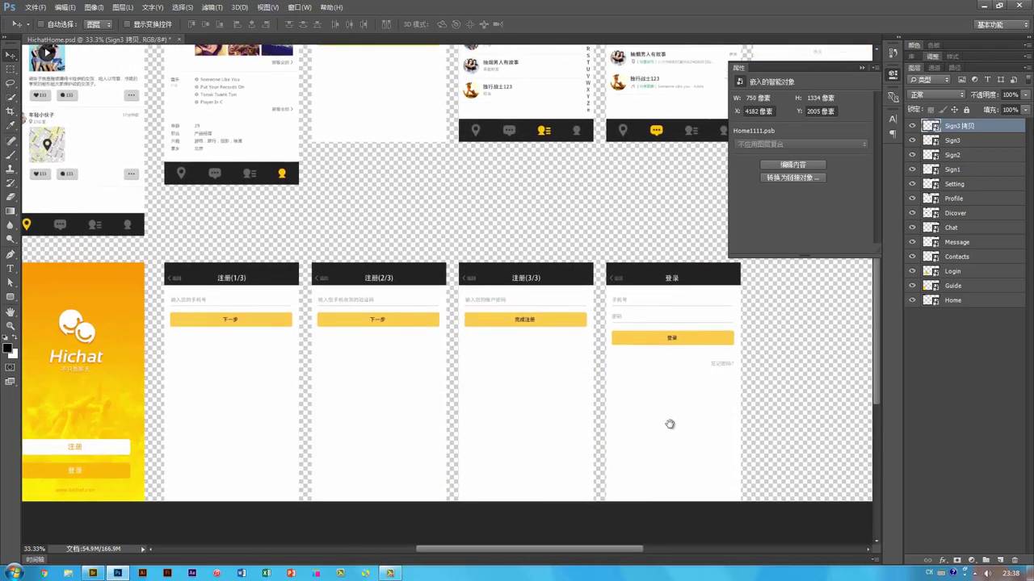
pyautogui.moveTo(670, 422); pyautogui.dragTo(752, 370)
pyautogui.click(892, 75)
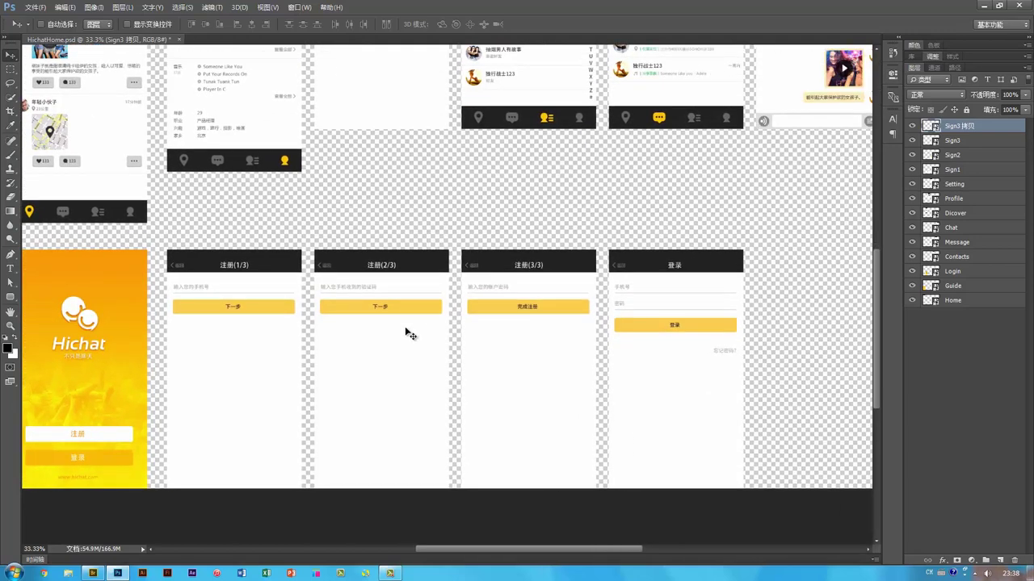
pyautogui.press('space')
pyautogui.moveTo(265, 386); pyautogui.dragTo(350, 385)
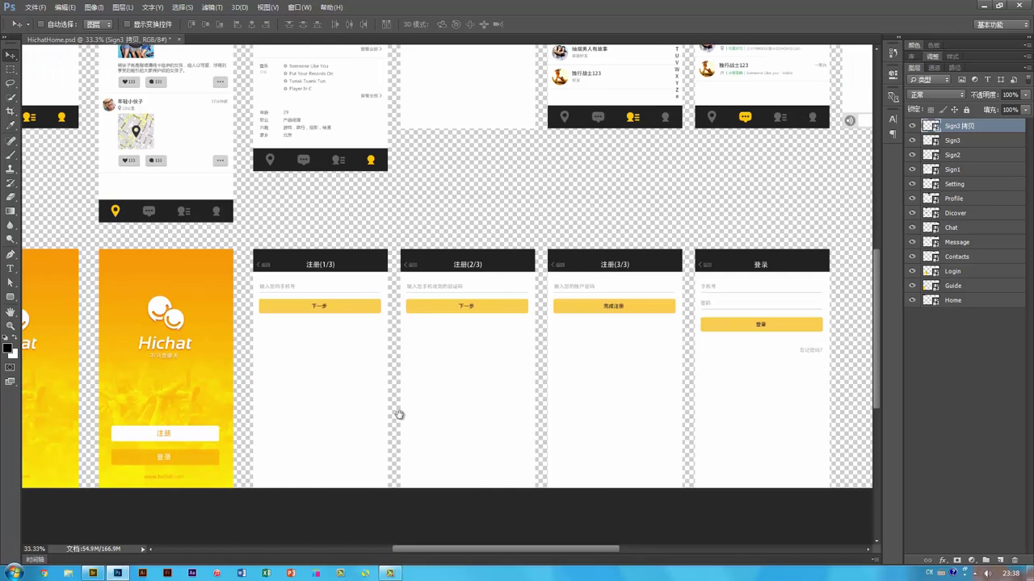
pyautogui.moveTo(399, 415); pyautogui.dragTo(439, 373)
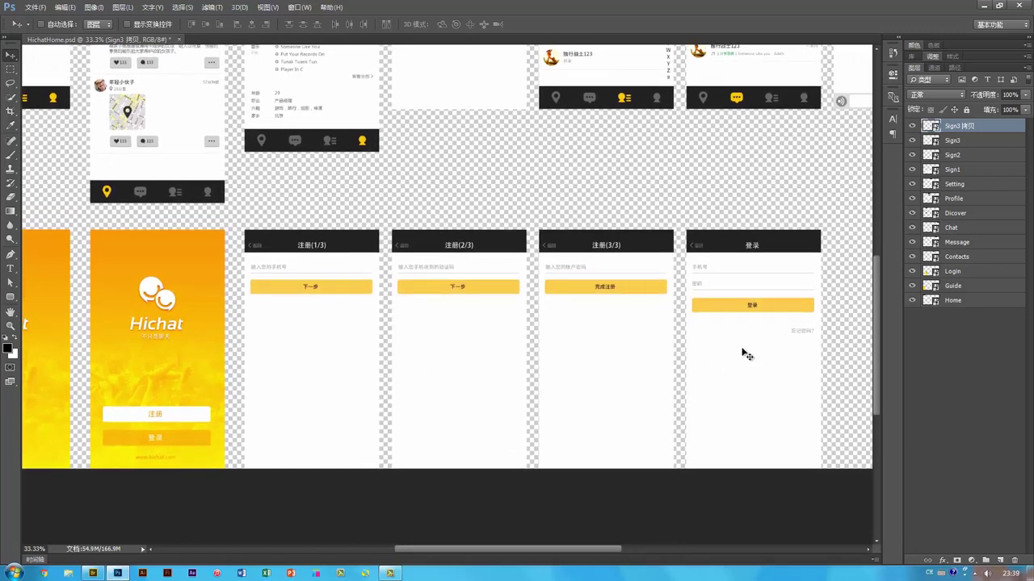
pyautogui.moveTo(750, 328); pyautogui.dragTo(751, 345)
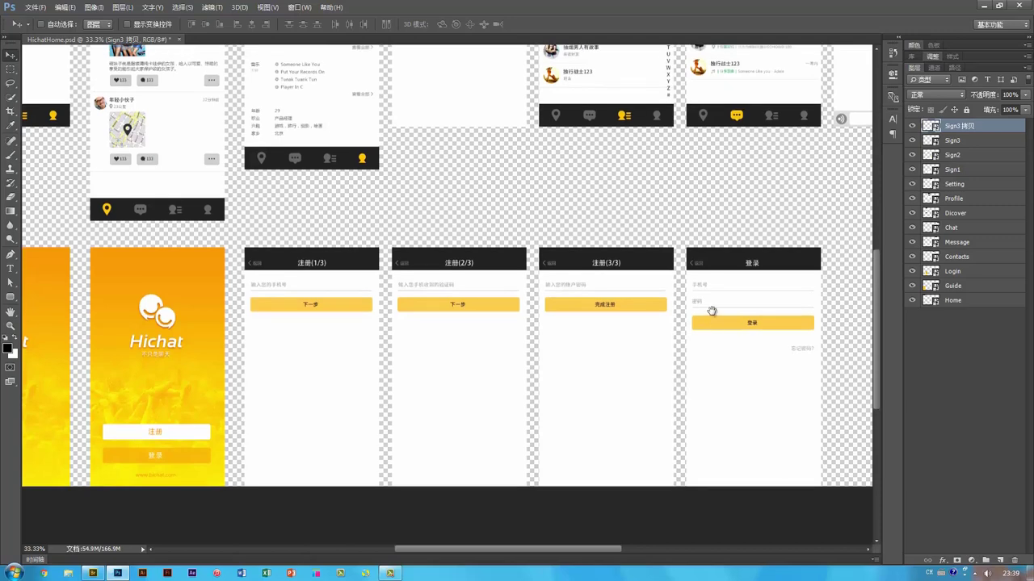
pyautogui.moveTo(711, 311); pyautogui.dragTo(713, 320)
pyautogui.hotkey('ctrl', '-')
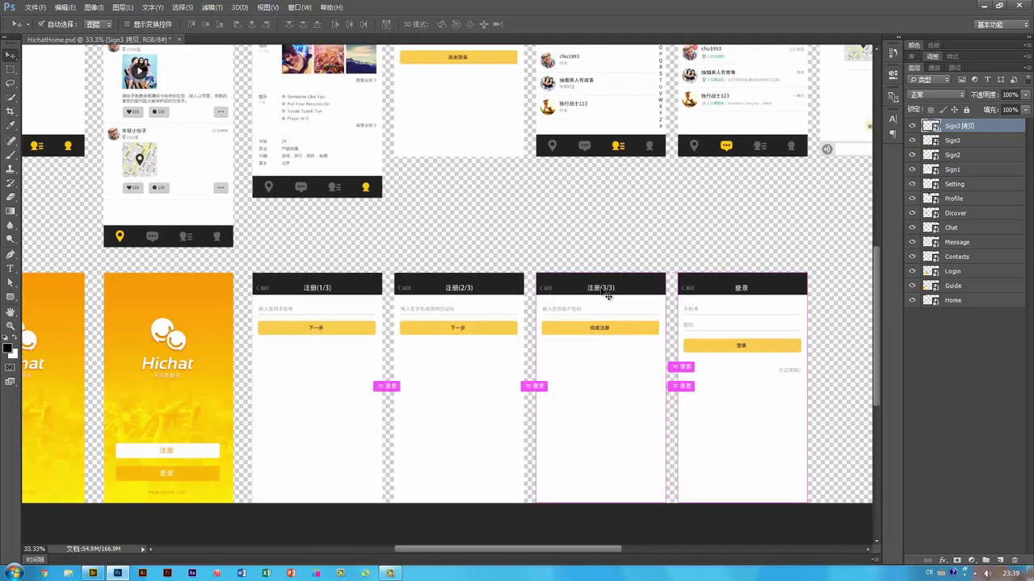
pyautogui.hotkey('ctrl', '-')
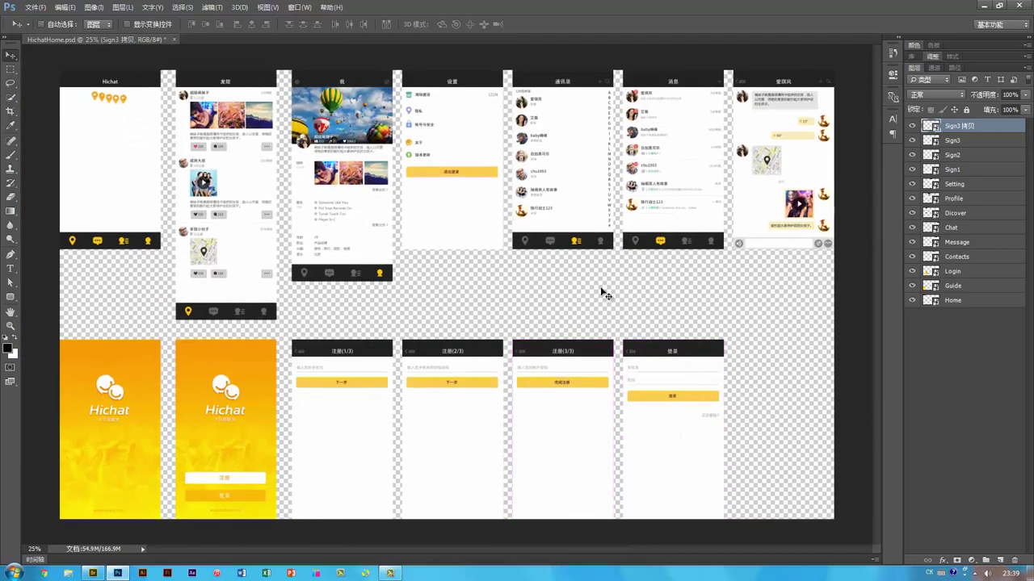